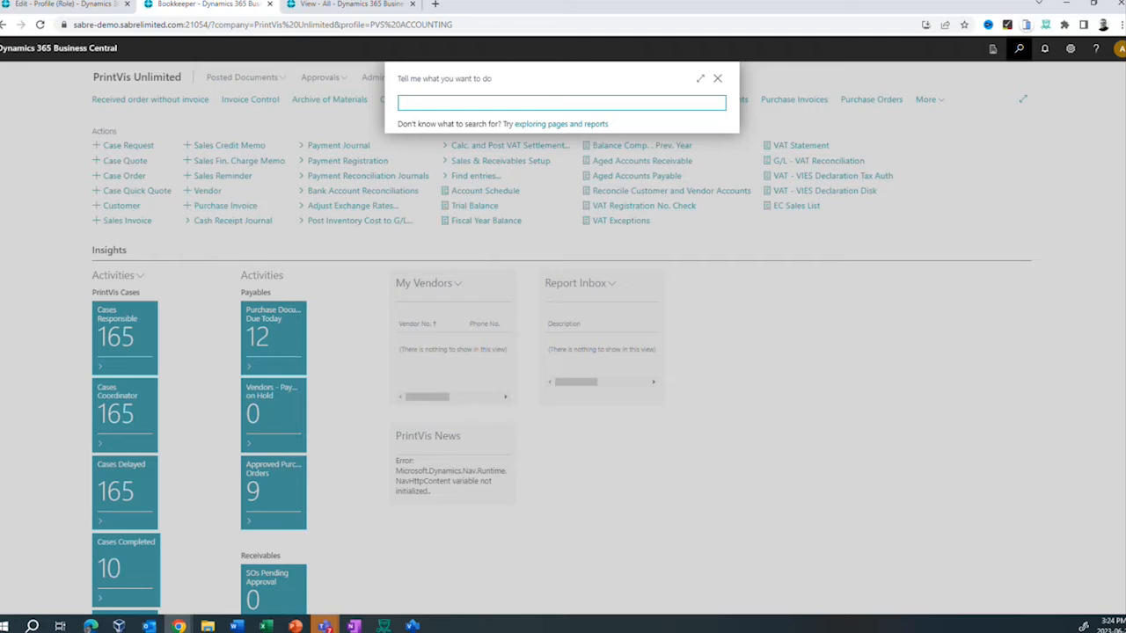
- Search the available pages and tasks for "case man"
type("case man")
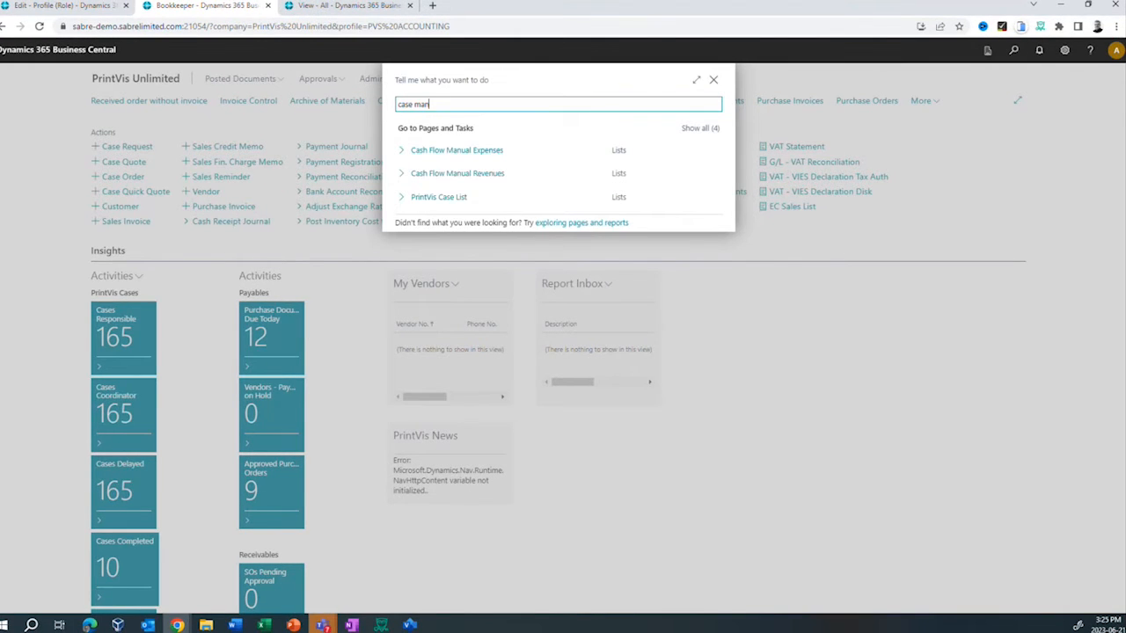
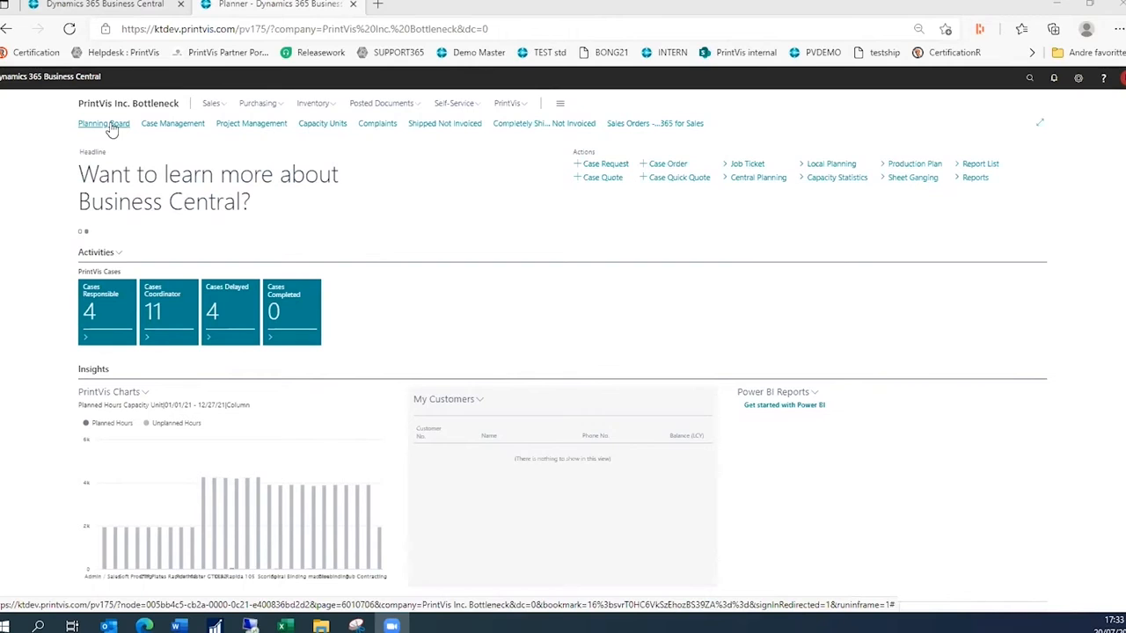
- Open the Planning Board and examine the resource schedule around Wednesday, August 25, 2021
left_click(110, 126)
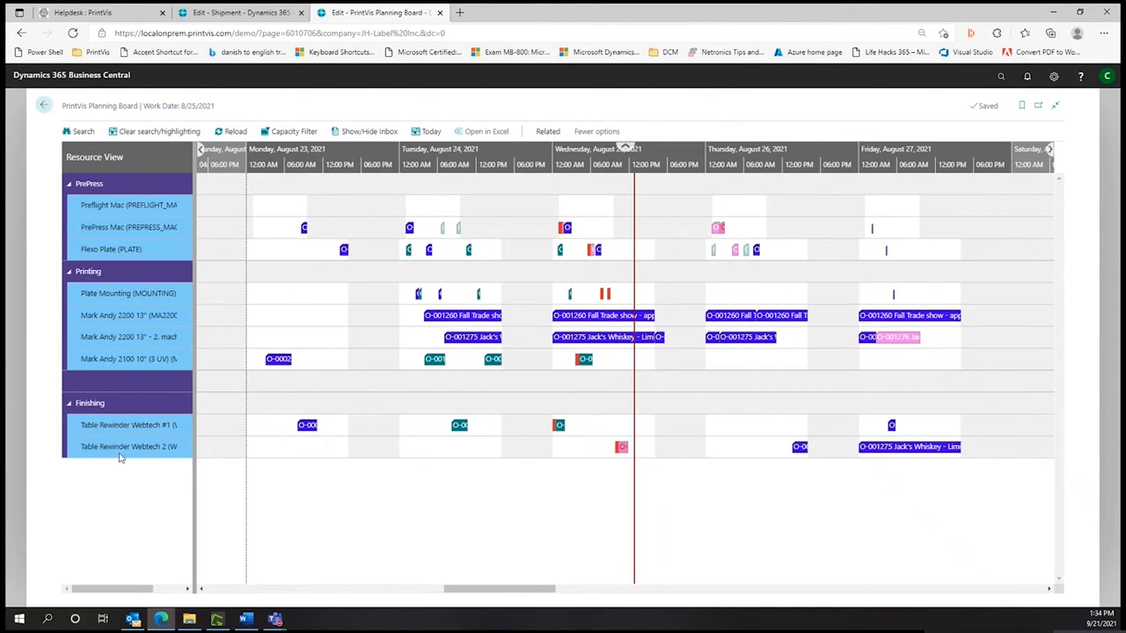
scroll(587, 155, "up", 2)
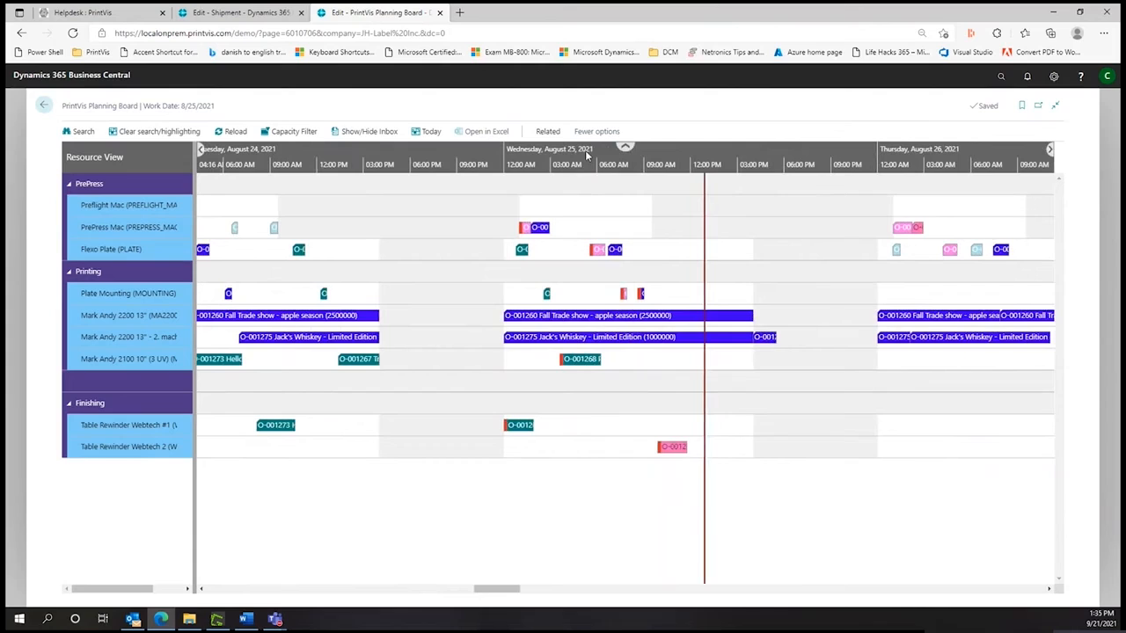
scroll(586, 155, "down", 1)
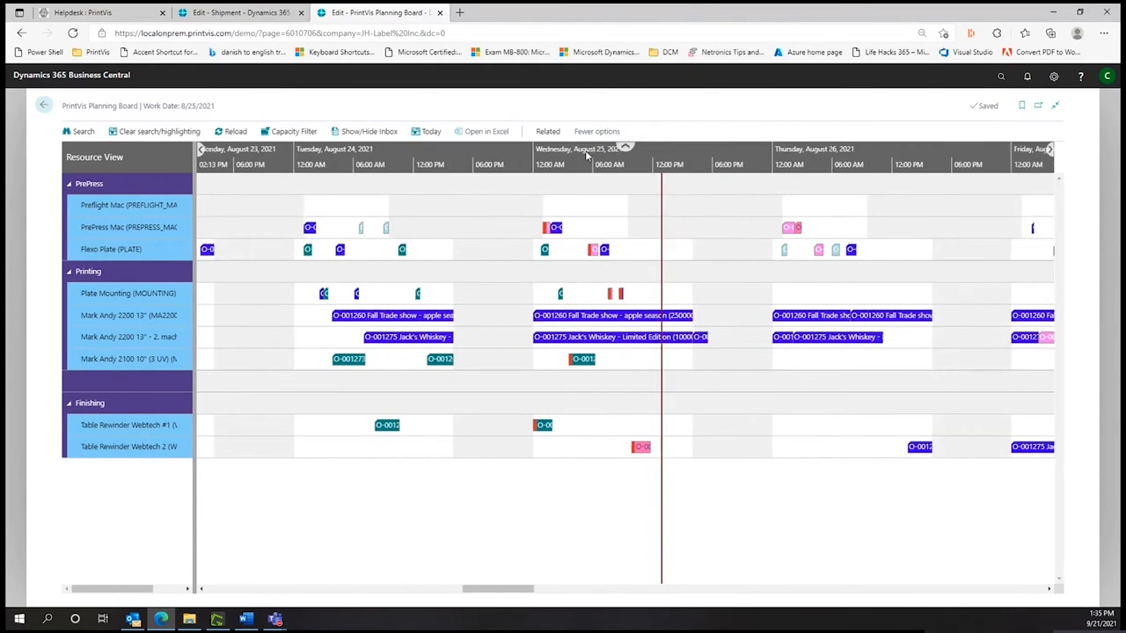
- Find and open PrintVis Planning Board Setup, and show the Color Type choices in the planning user settings
left_click(1000, 76)
type("planning")
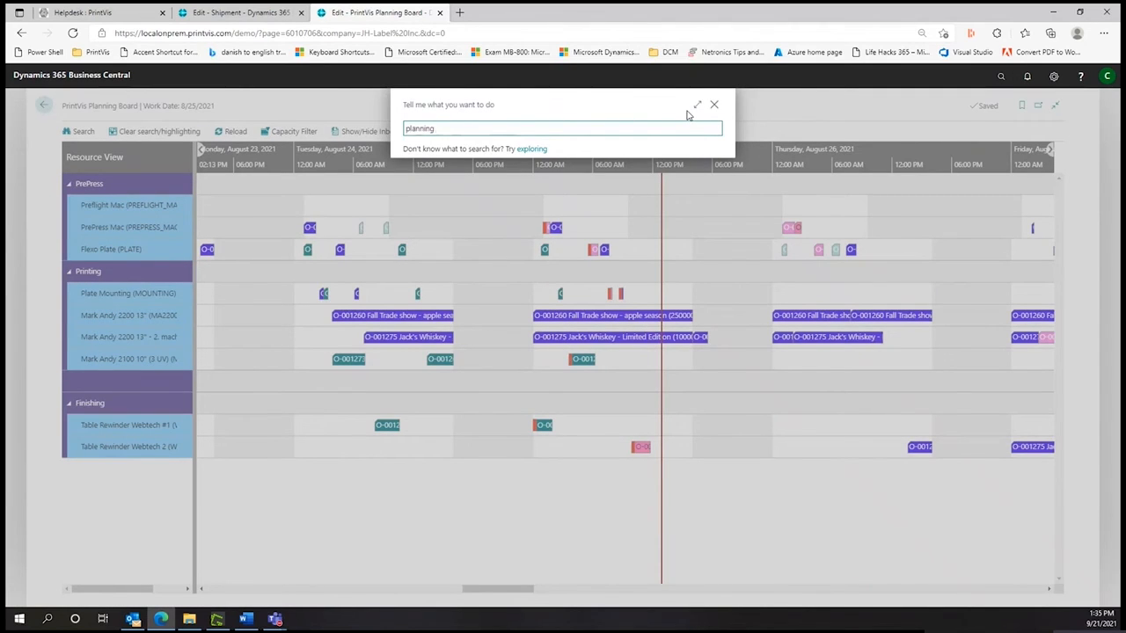
type(" board setup")
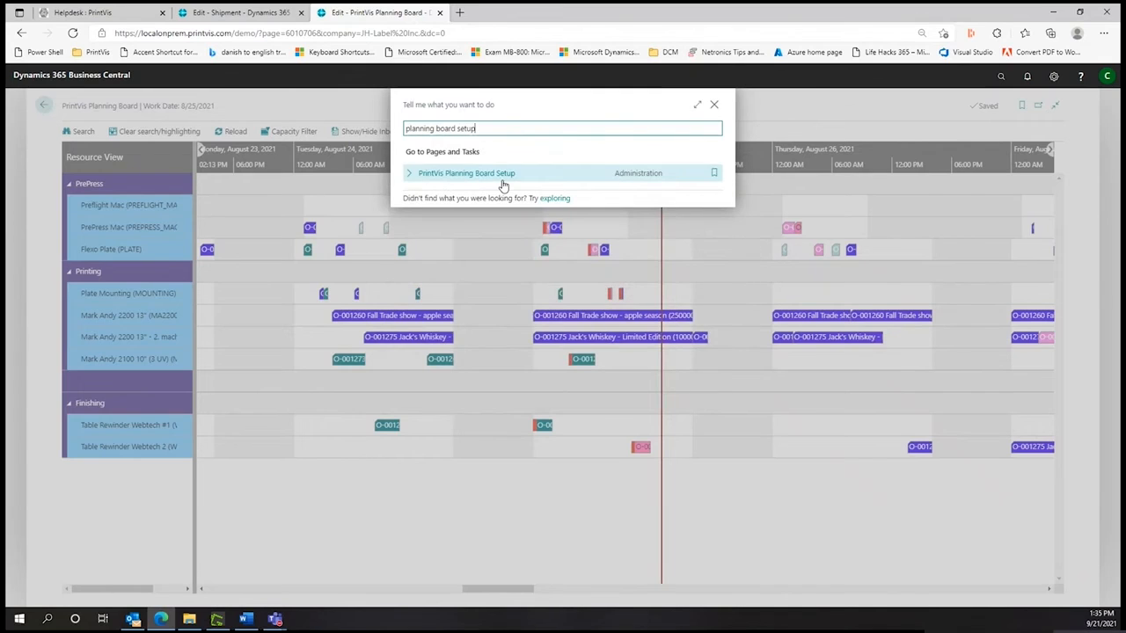
left_click(502, 176)
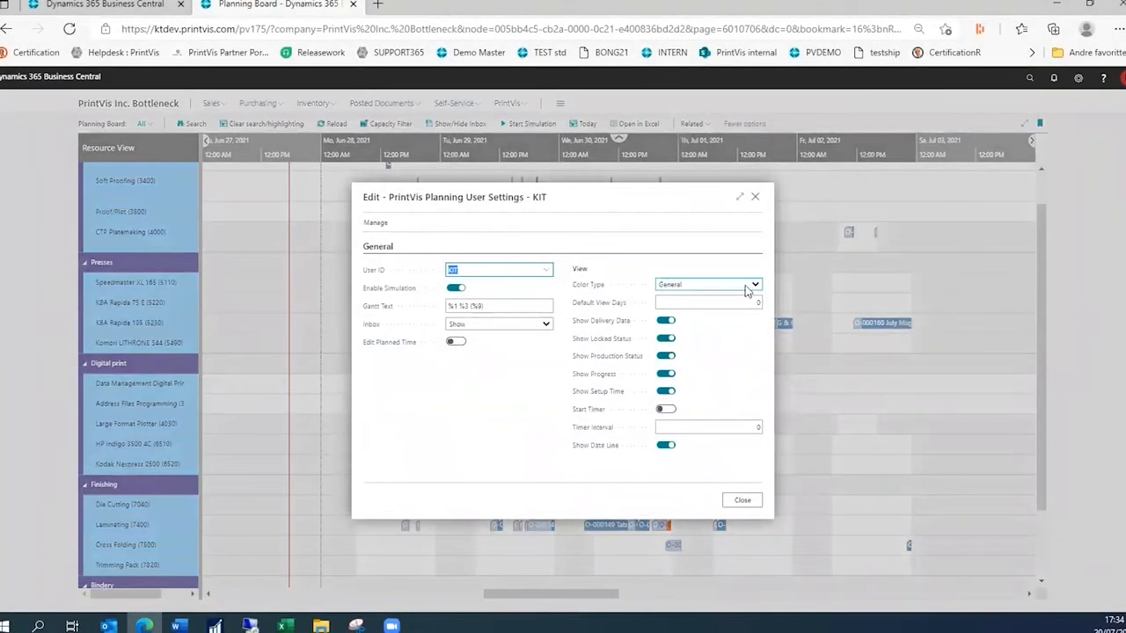
left_click(755, 286)
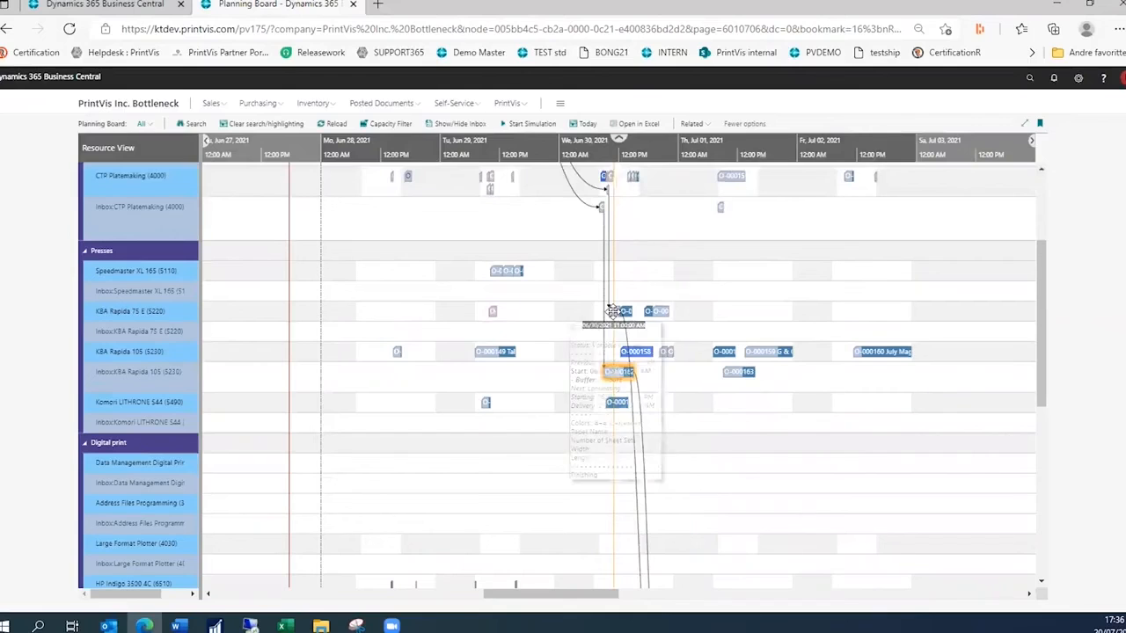
- Collapse the Digital print group and move job O-000162 from the KBA Rapida 105 inbox onto the KBA Rapida 105 press
left_click_drag(613, 312, 622, 372)
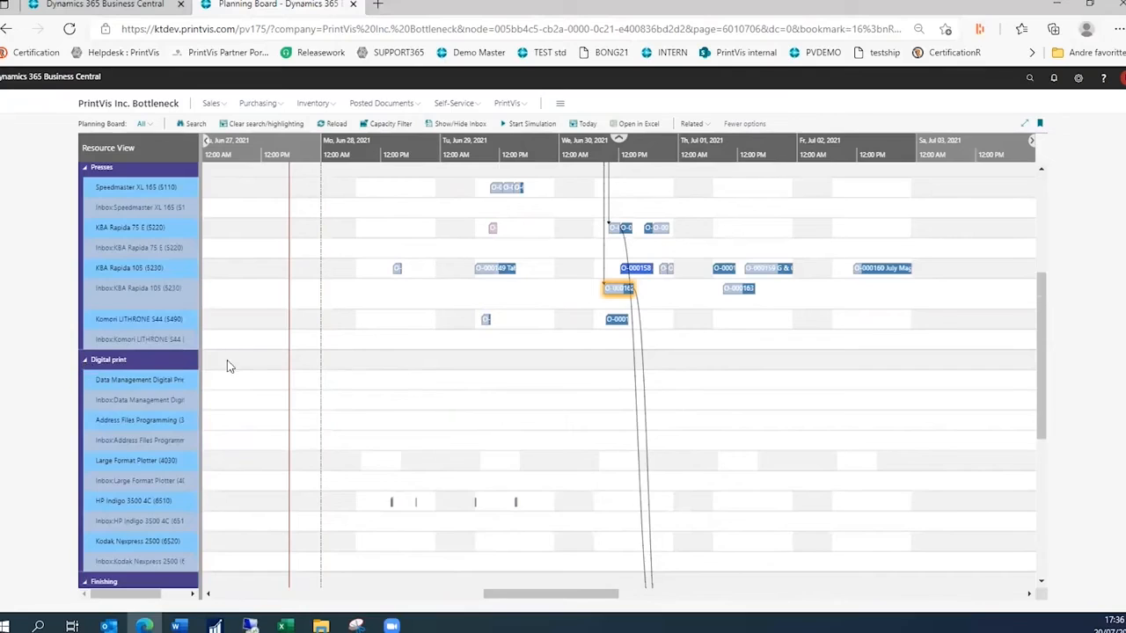
left_click(85, 360)
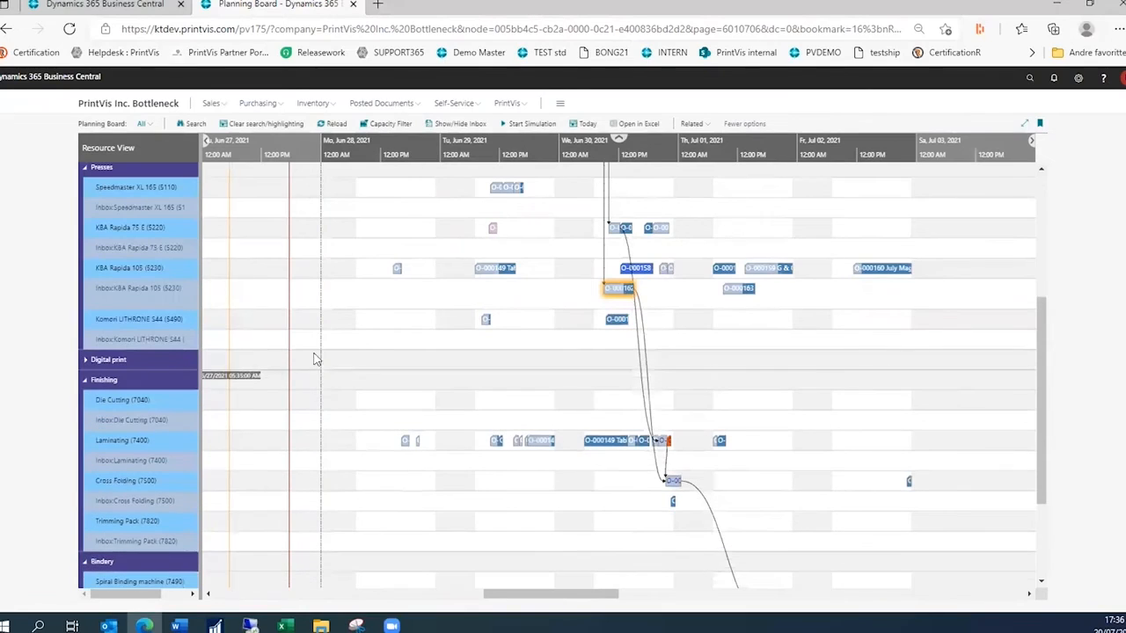
scroll(730, 355, "up", 2)
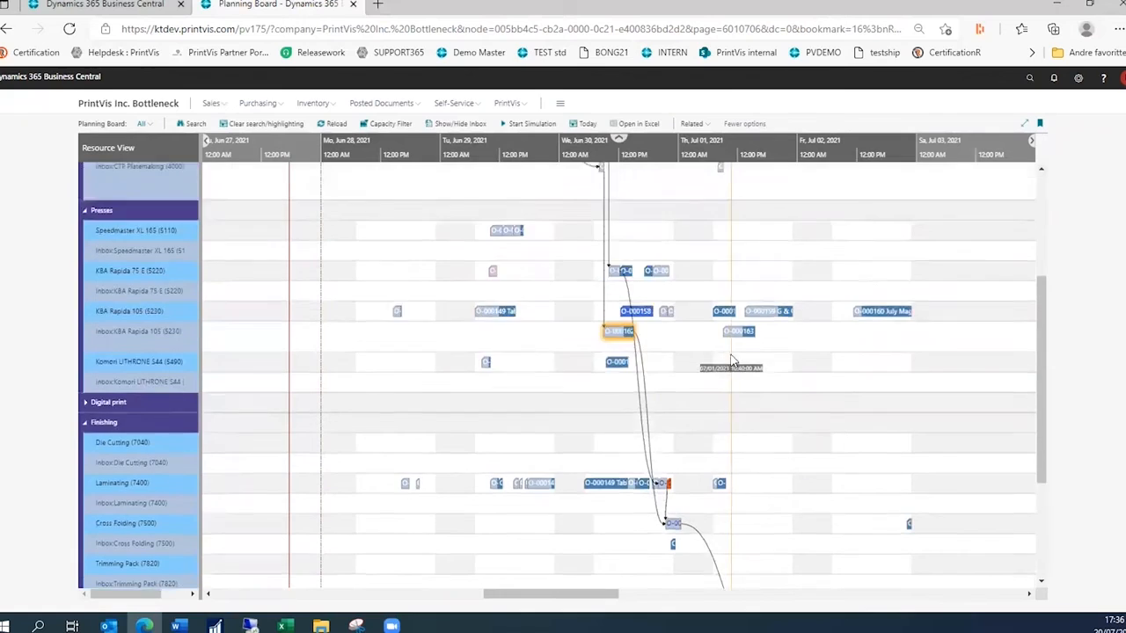
scroll(732, 356, "up", 1)
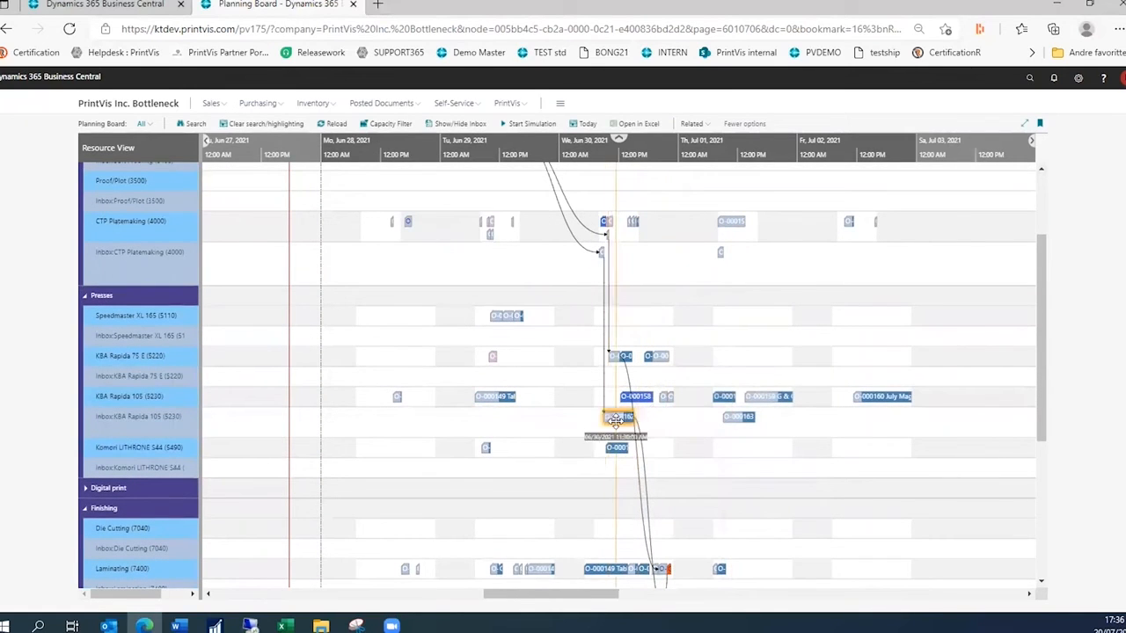
left_click_drag(616, 419, 610, 400)
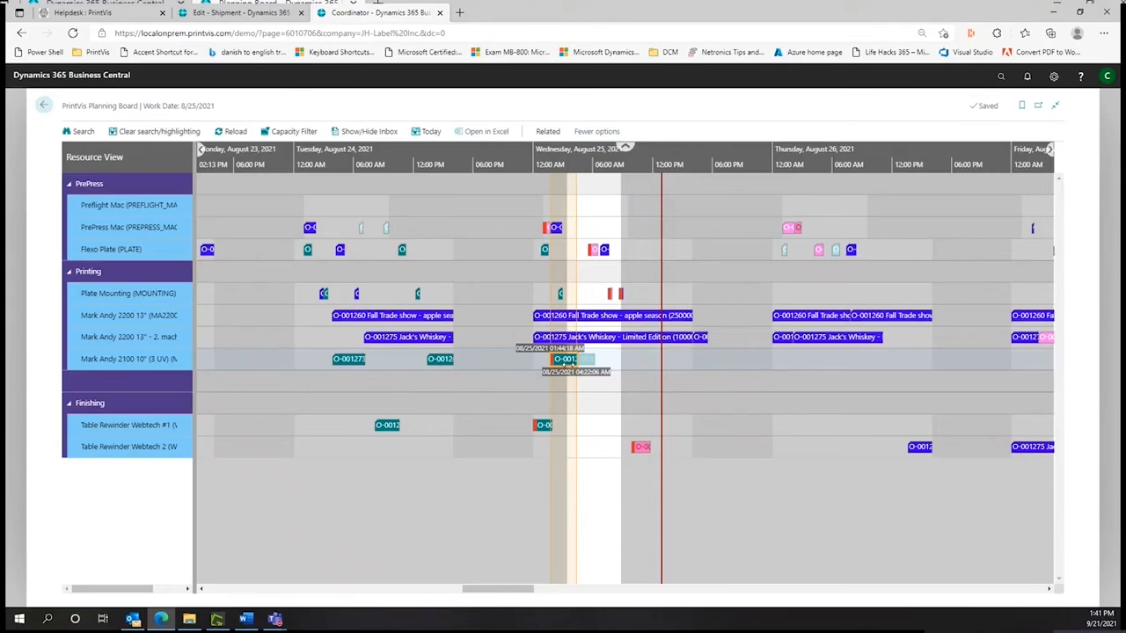
- Reschedule the Pumpkin Beer labels job (O-001268) on the Mark Andy 2100 10" press to about 03:33 AM on August 25
left_click_drag(565, 368, 568, 370)
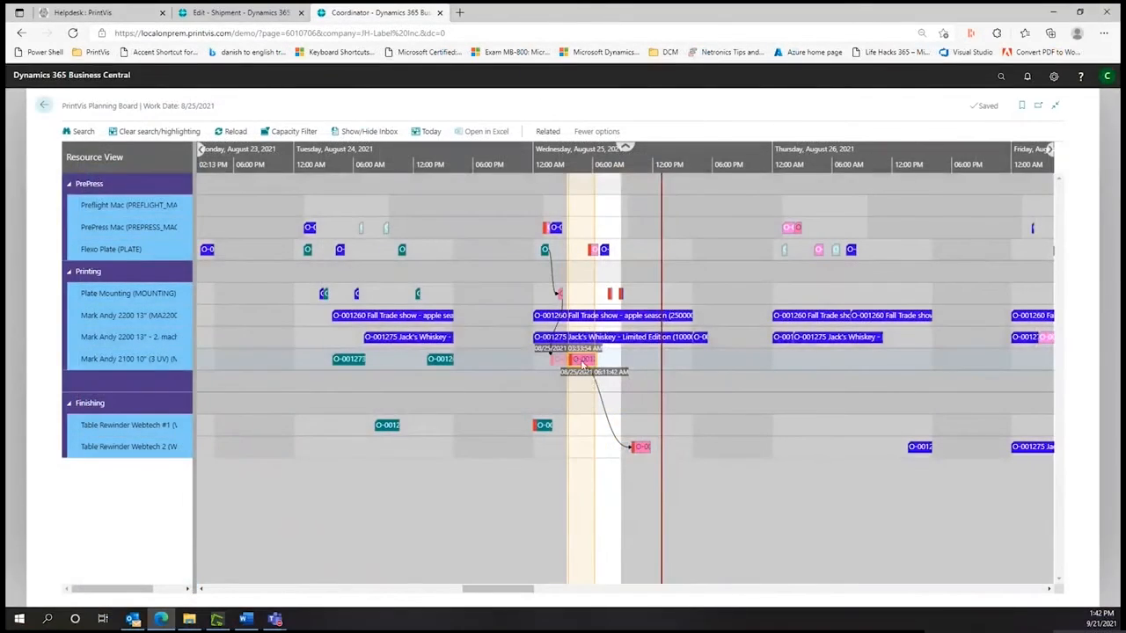
left_click_drag(584, 364, 585, 364)
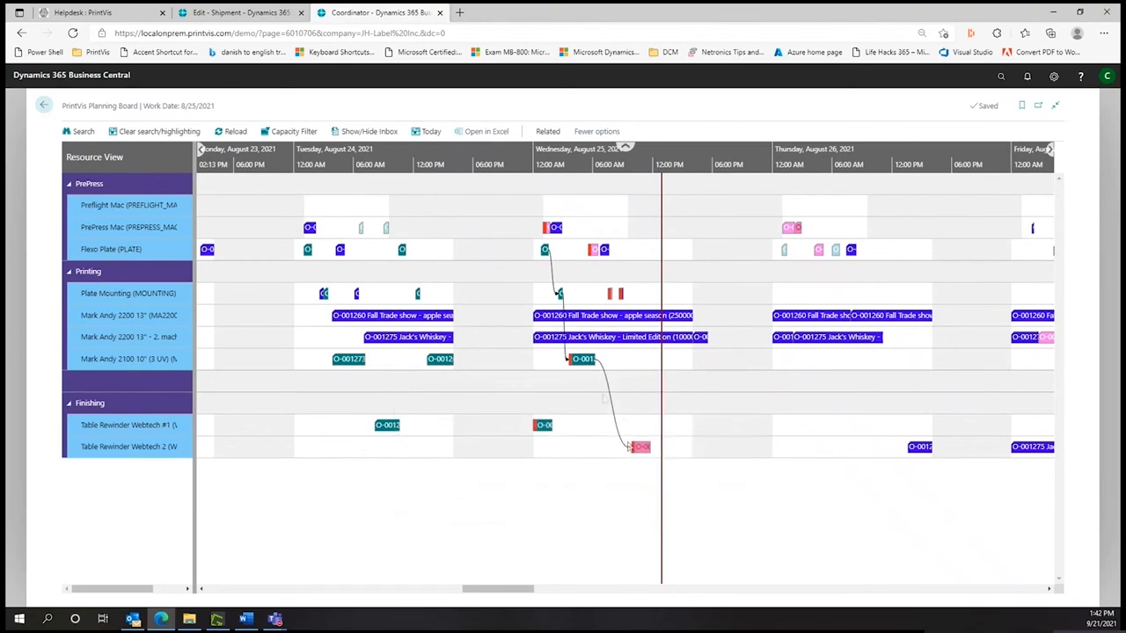
- Filter the planning board to the capacities used by the Pumpkin Beer labels job (O-001268)
mouse_move(578, 364)
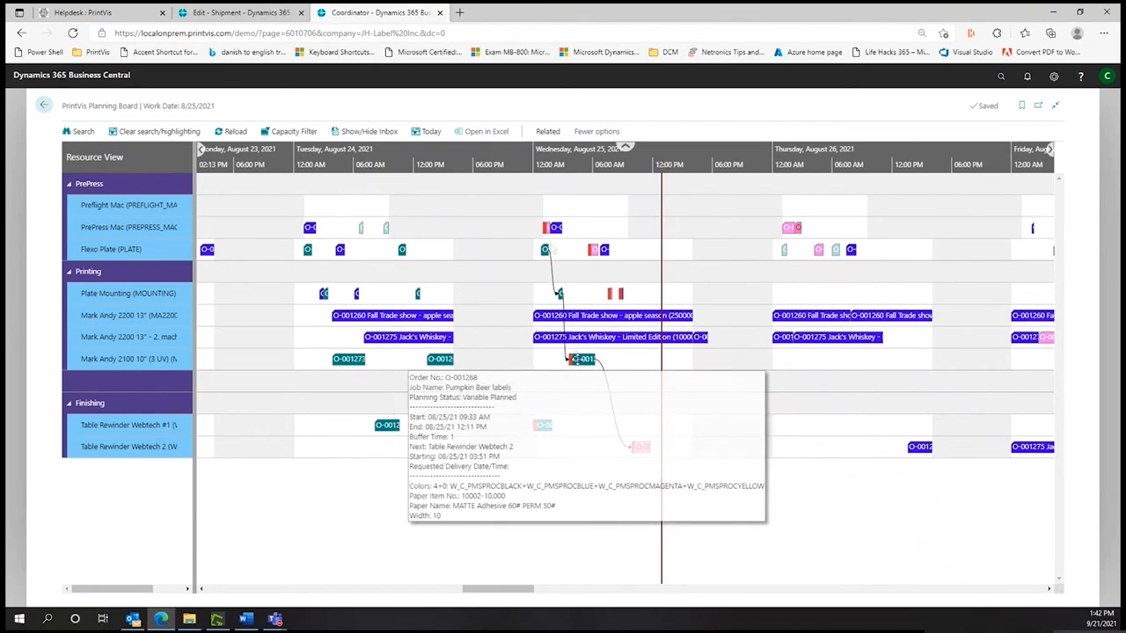
right_click(579, 363)
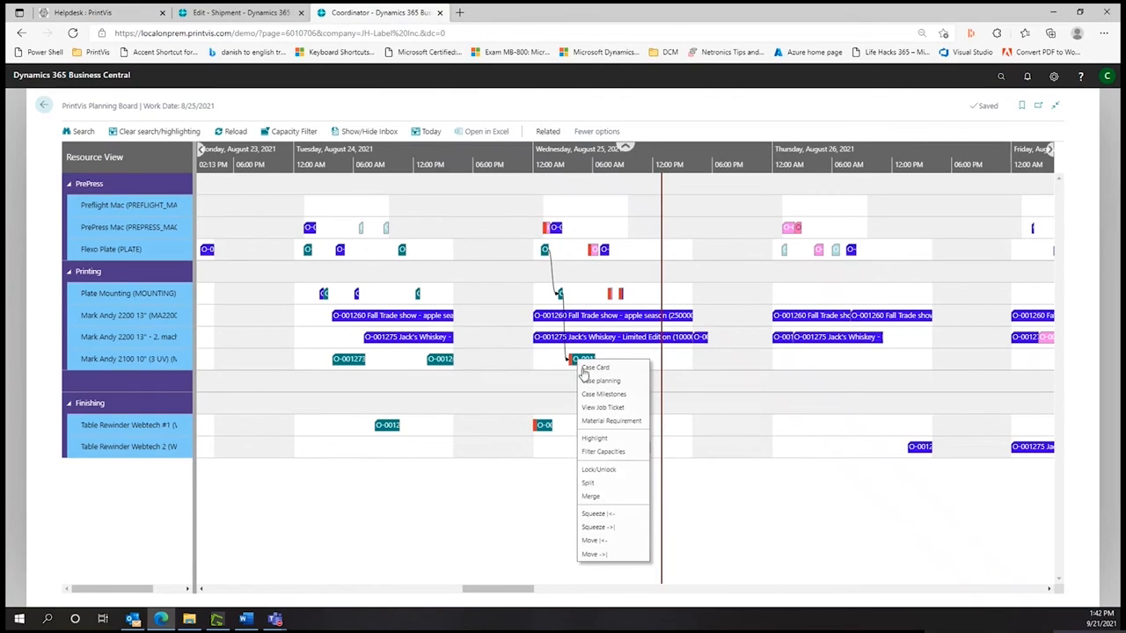
left_click(605, 452)
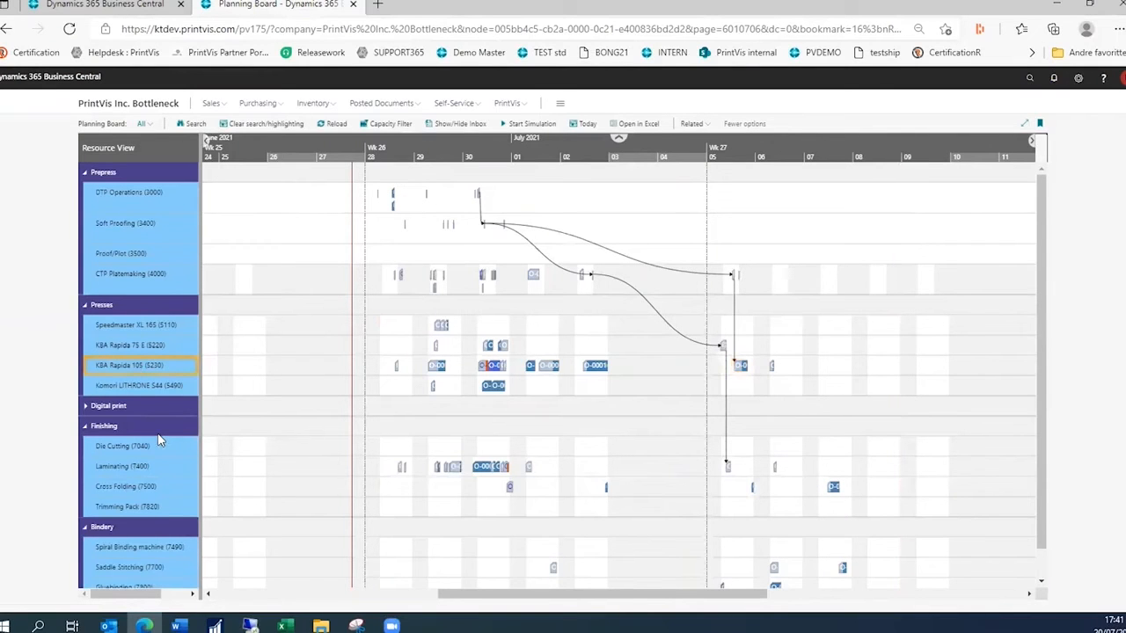
- Filter the board to KBA Rapida 105, Laminating, Cross Folding and the Spiral Binding machine, and undo the capacity filter
left_click(128, 487)
key("ctrl+minus")
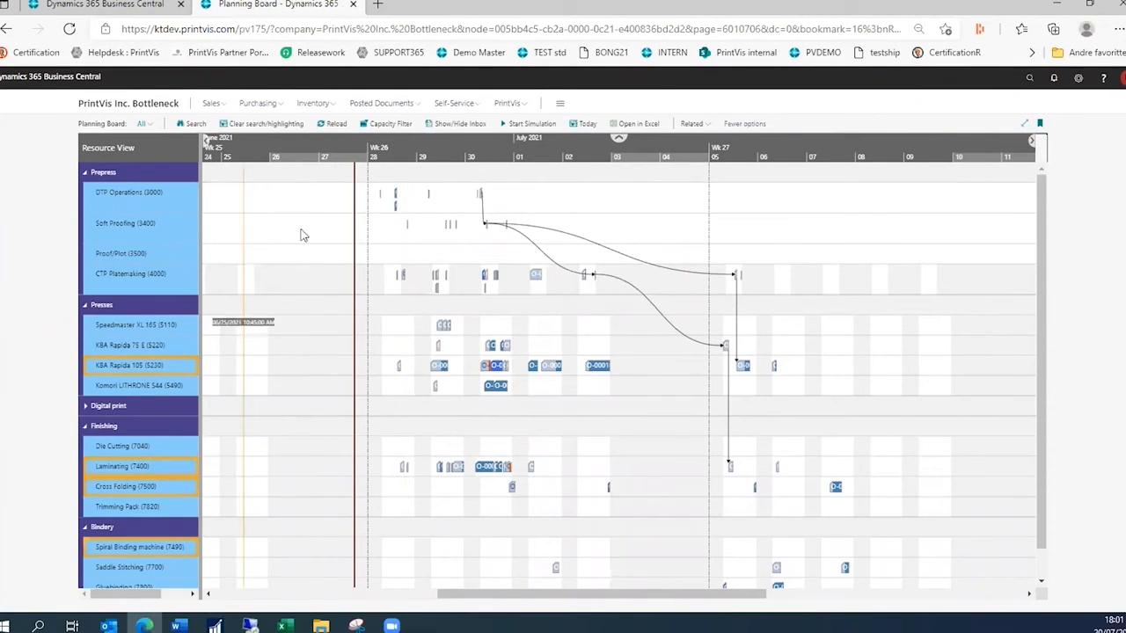
left_click(390, 125)
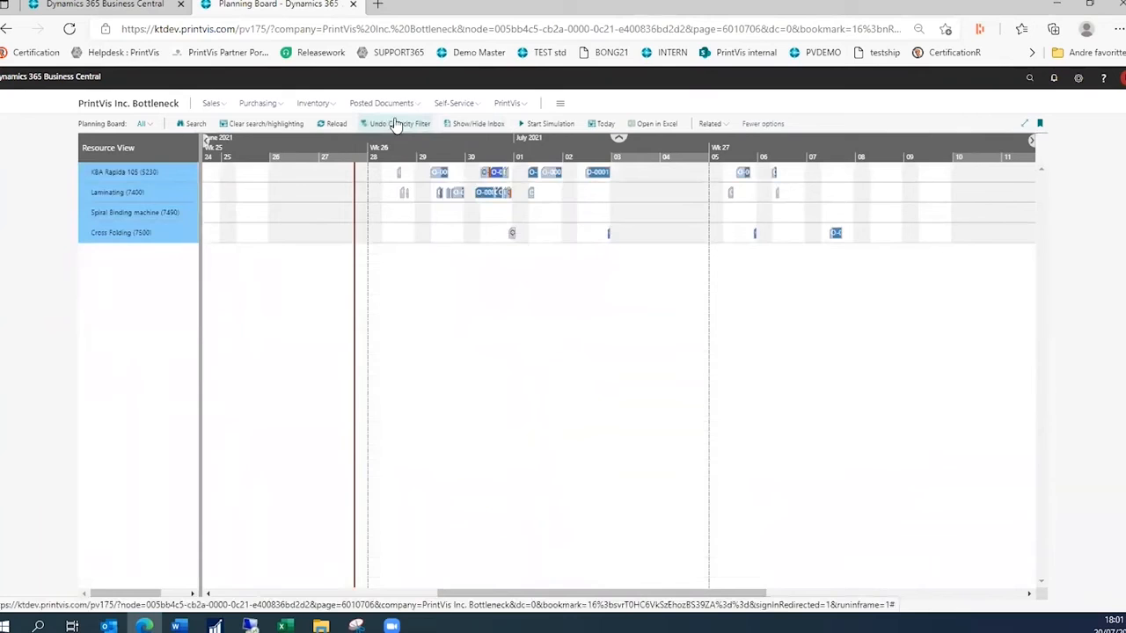
left_click(393, 124)
- Select the CTP Platemaking (4000) jobs on June 29 and close the gaps between them with Squeeze |<-
left_click_drag(431, 271, 447, 287)
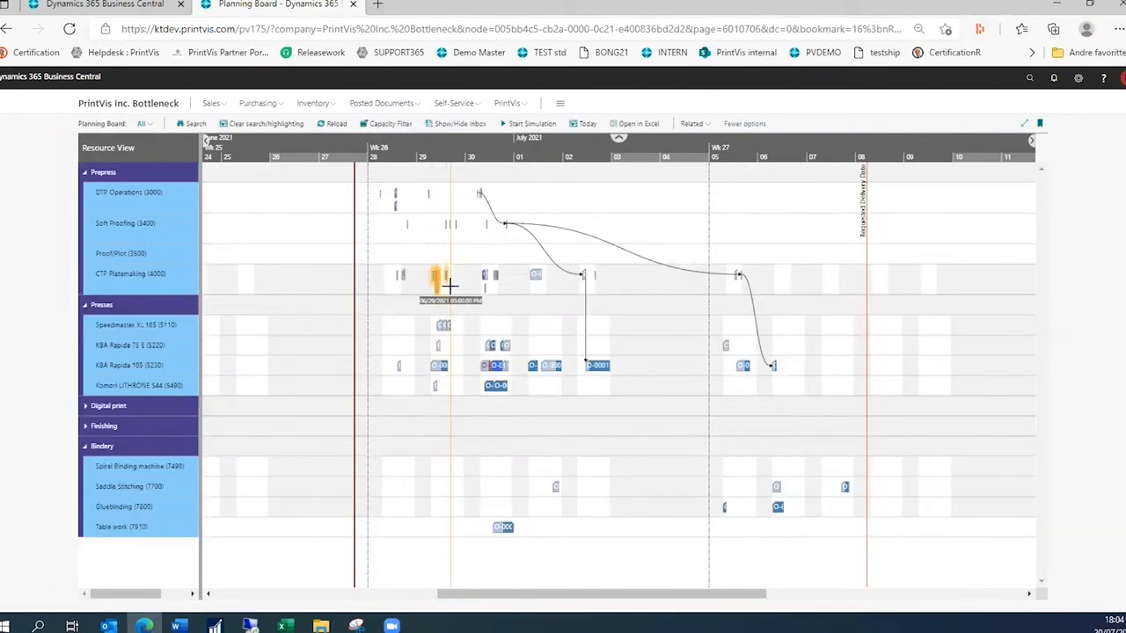
scroll(440, 163, "up", 1)
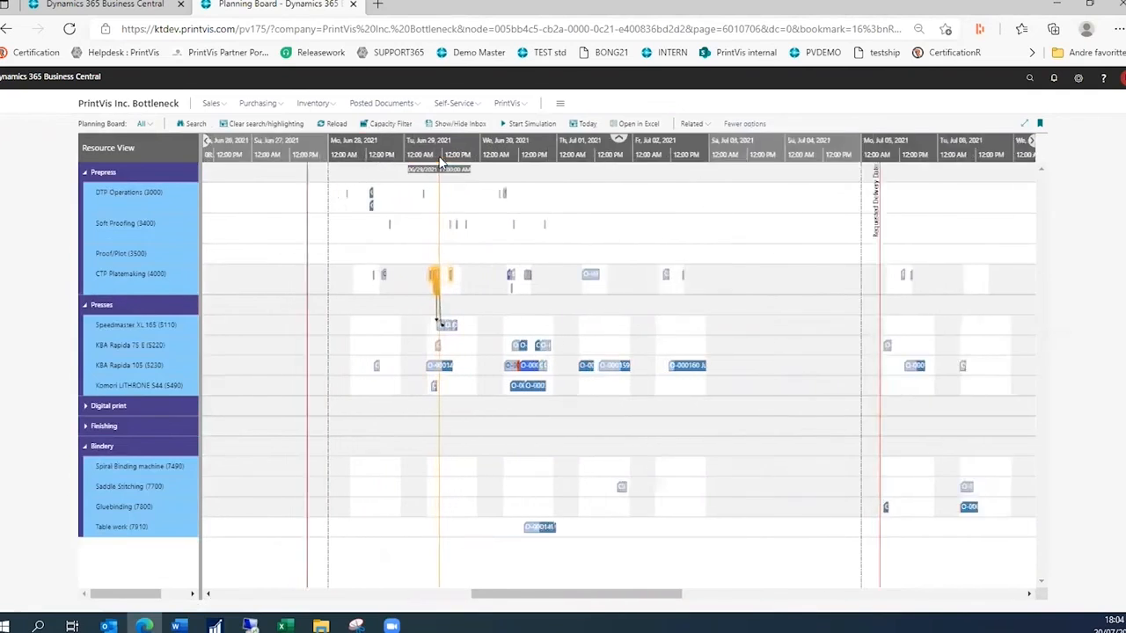
scroll(429, 163, "up", 1)
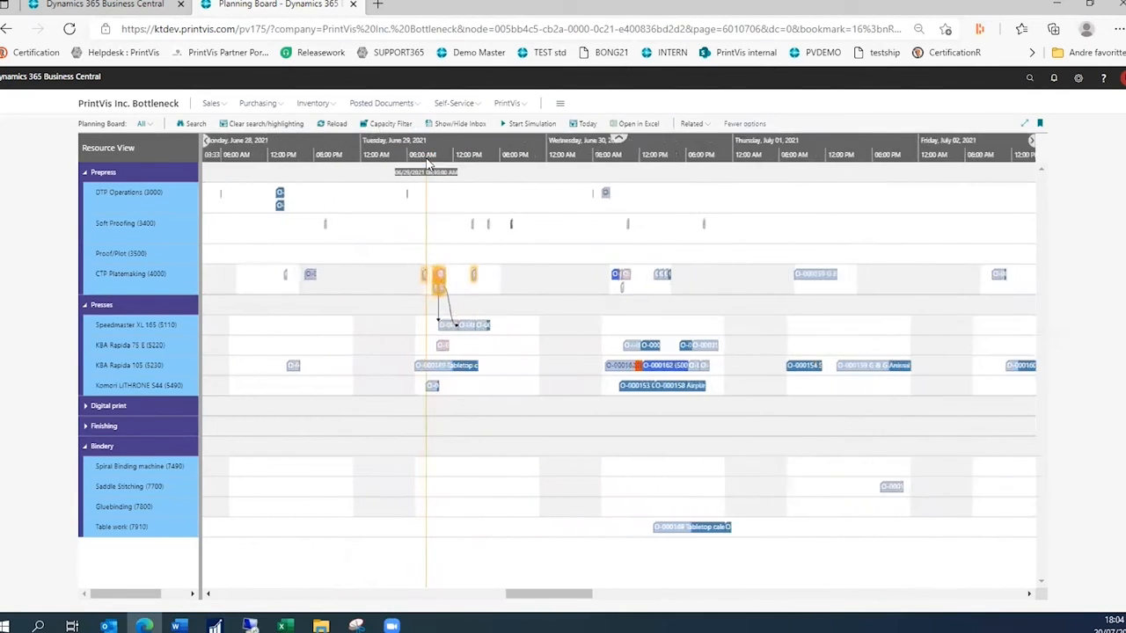
scroll(429, 162, "up", 2)
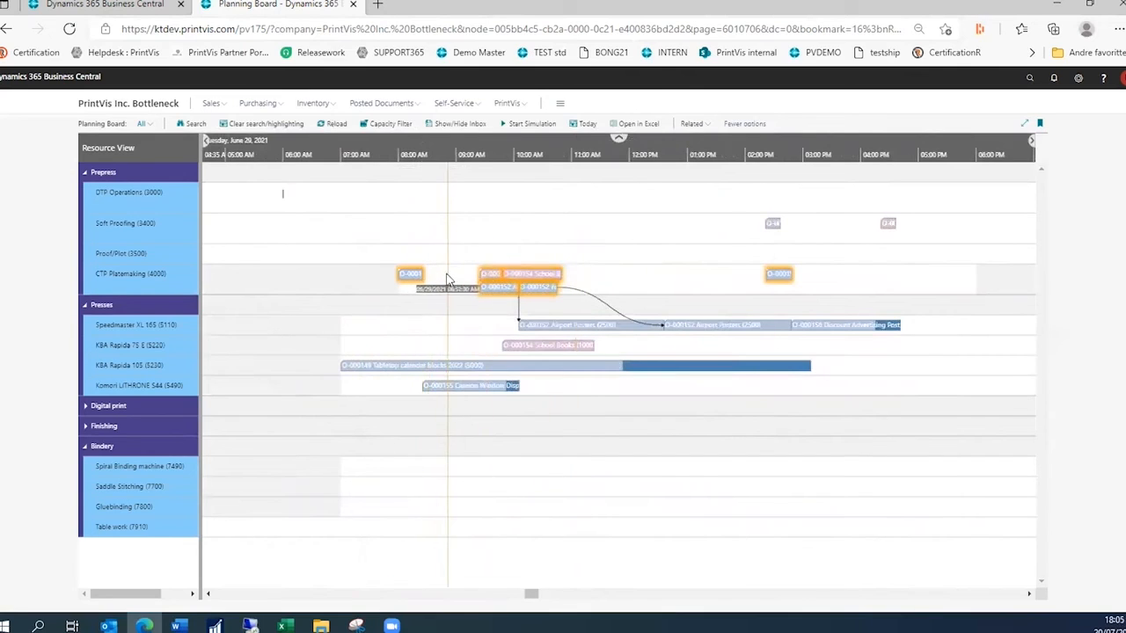
mouse_move(490, 278)
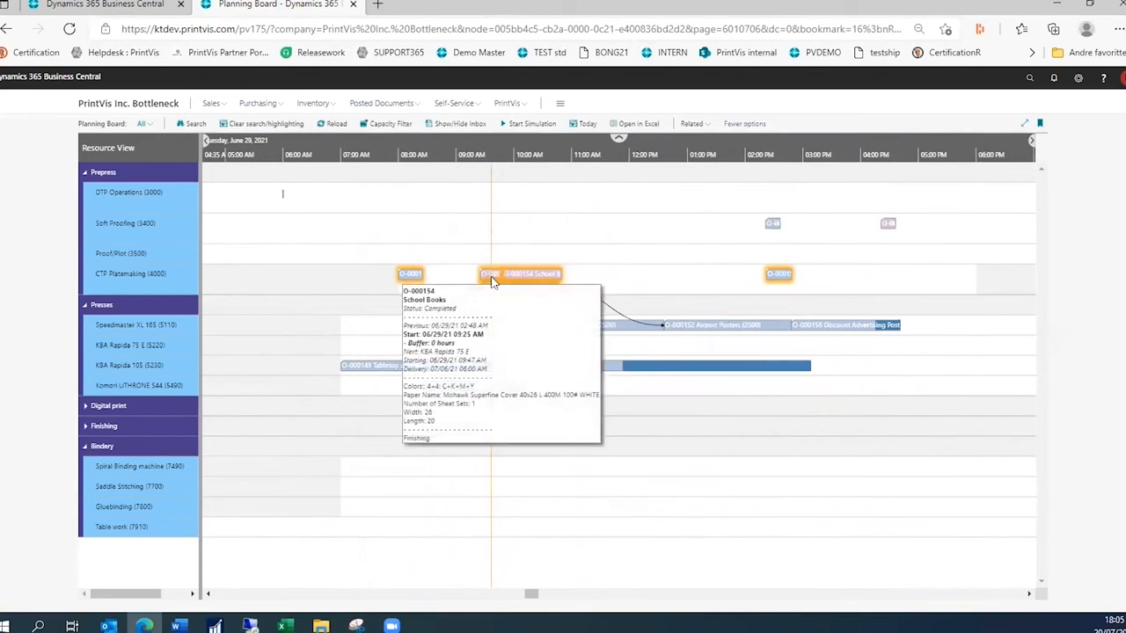
right_click(492, 280)
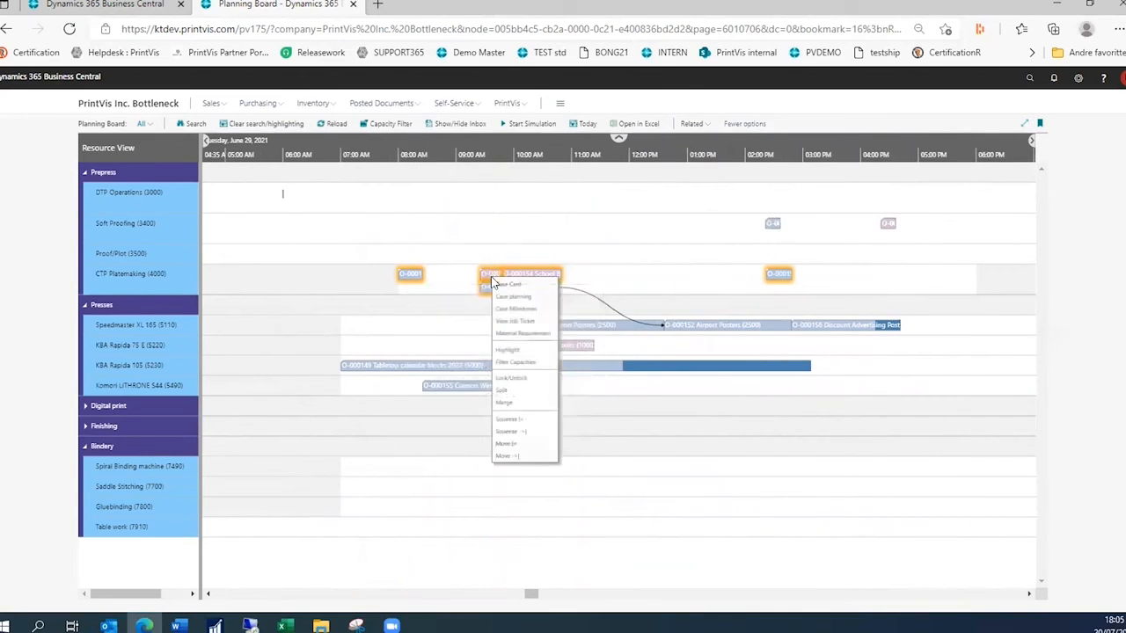
left_click(510, 420)
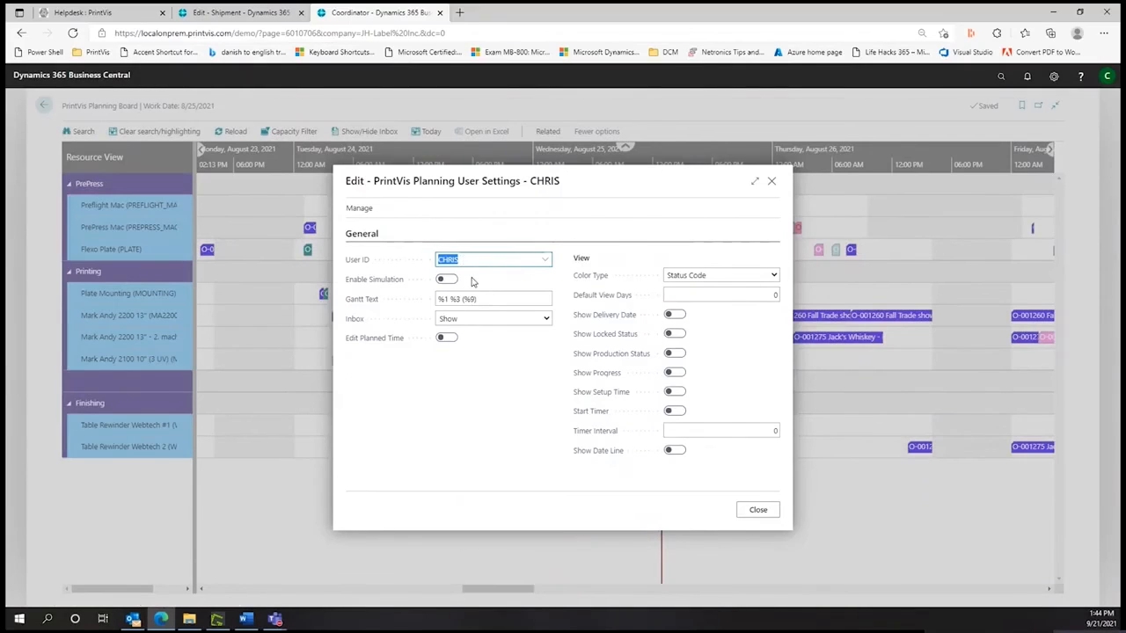
- Enable simulation in the planning user settings and start a simulation on the planning board
left_click(448, 279)
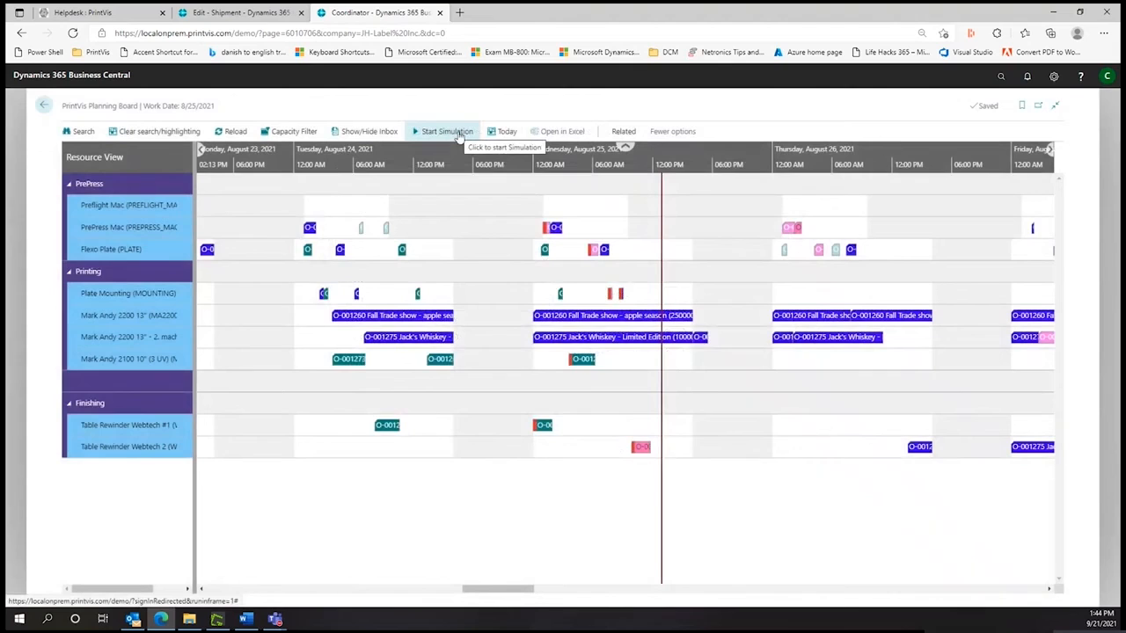
left_click(459, 132)
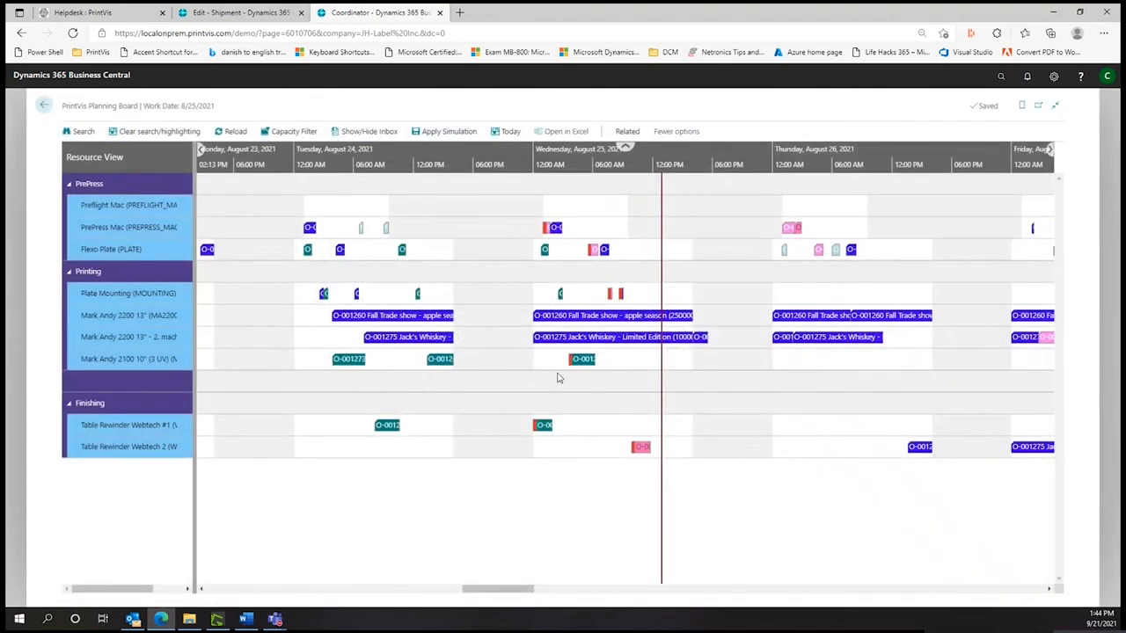
- Shift job O-001268 on the Mark Andy 2100 10" press to about 5 AM on August 25 and apply the simulation
left_click(584, 360)
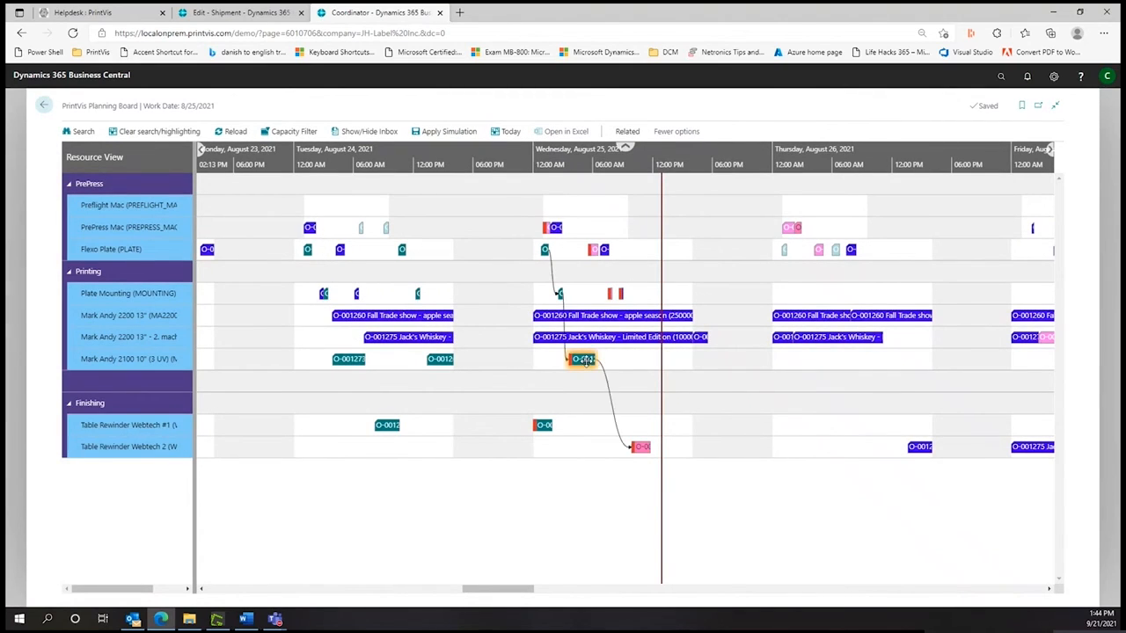
left_click_drag(584, 360, 602, 365)
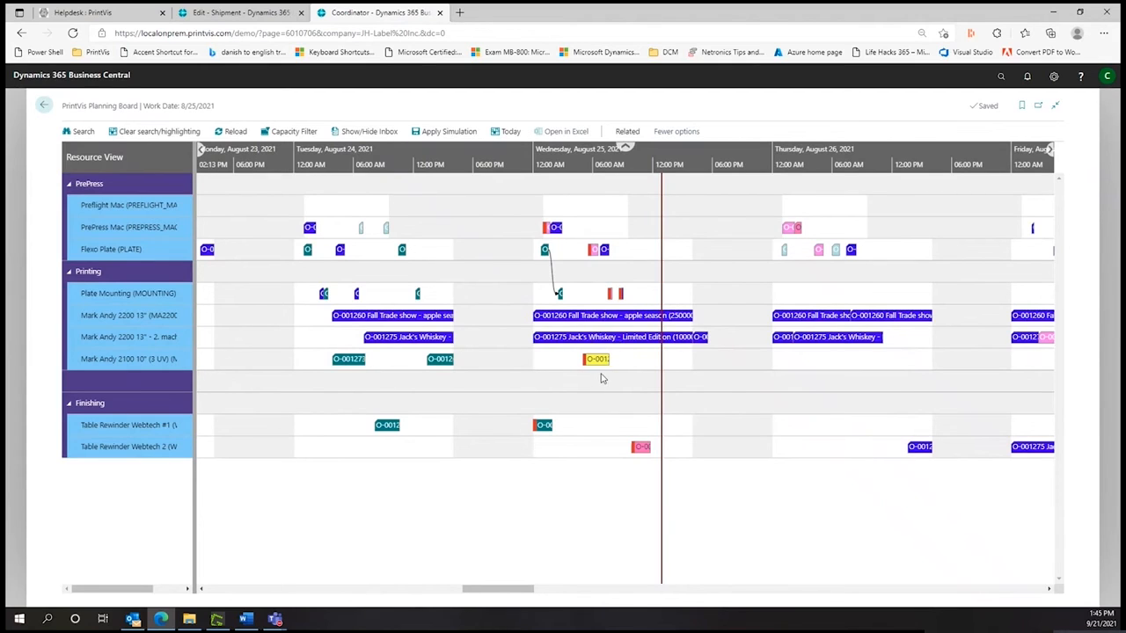
left_click(447, 132)
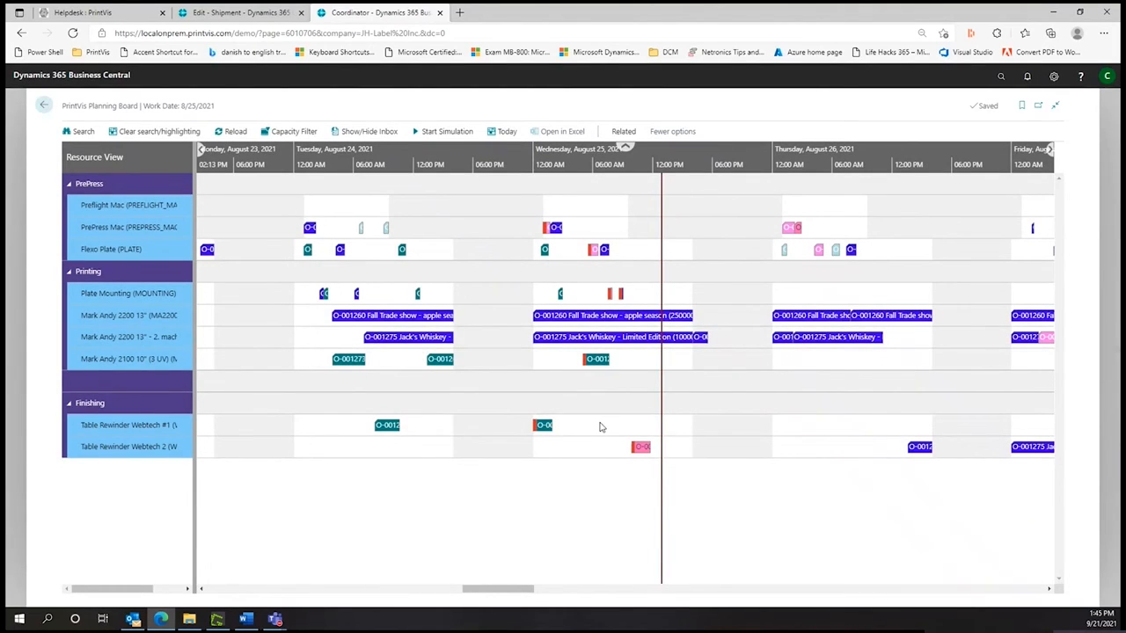
- Set the blocking code of the MA2200_13_2 capacity record dated 8/26/2021 to MAINT
left_click(621, 133)
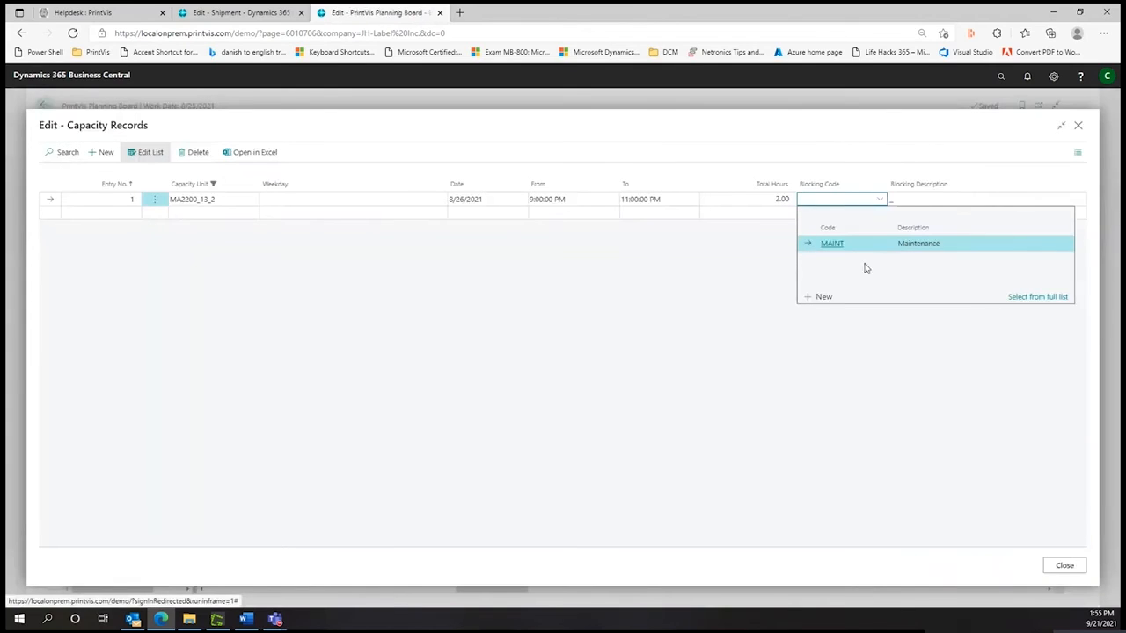
left_click(862, 246)
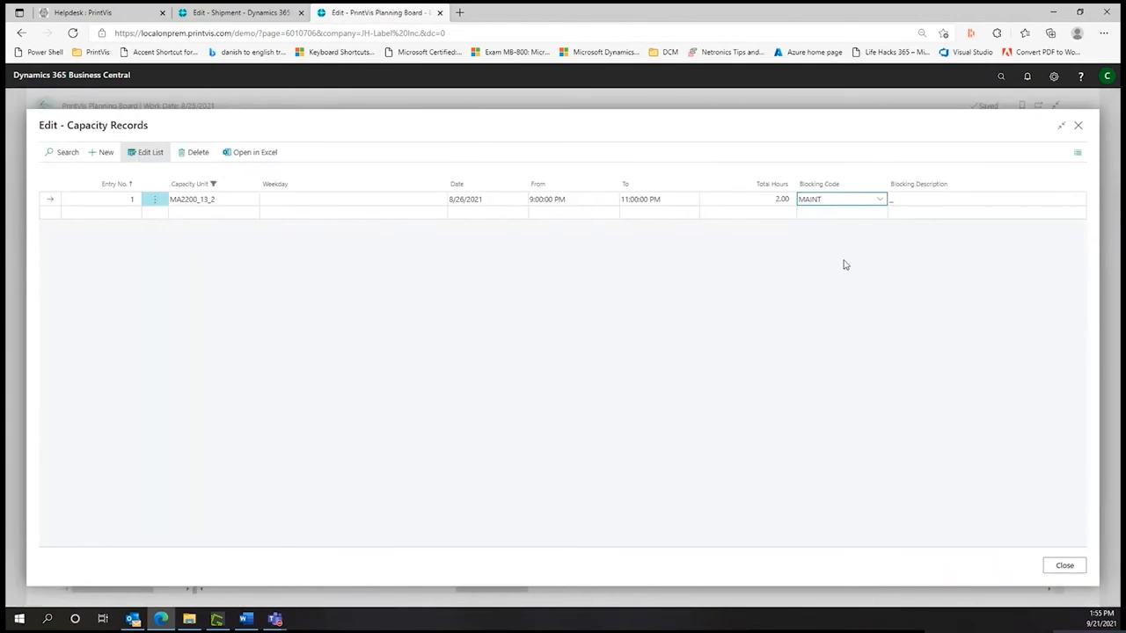
- Close the capacity records and review the planning board beyond the maintenance block on August 26
left_click(1060, 568)
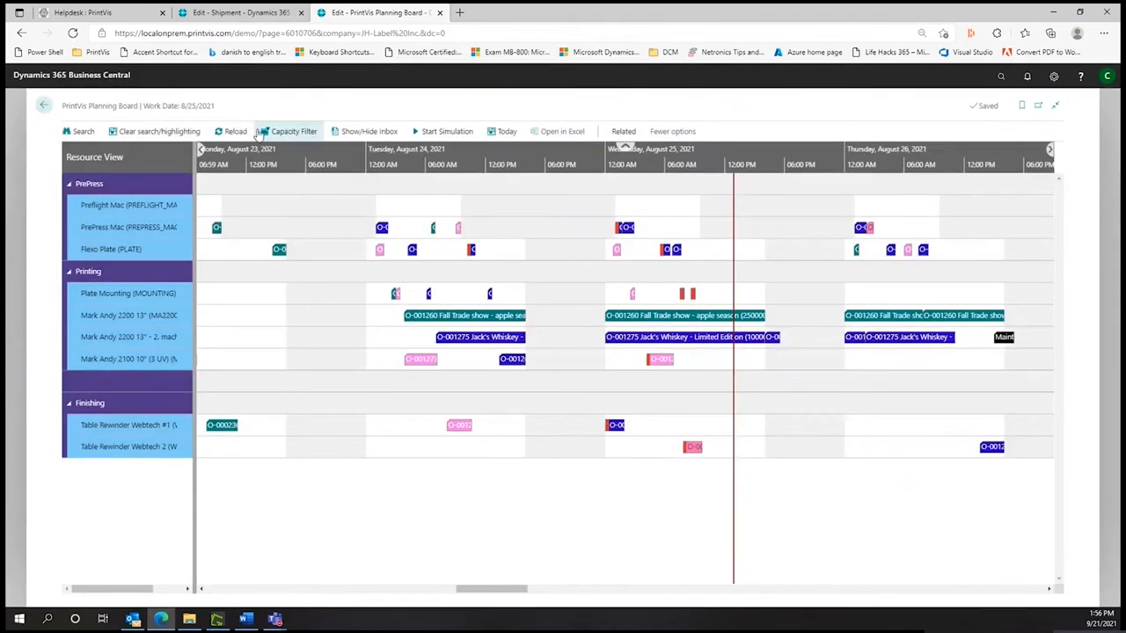
left_click_drag(488, 590, 527, 589)
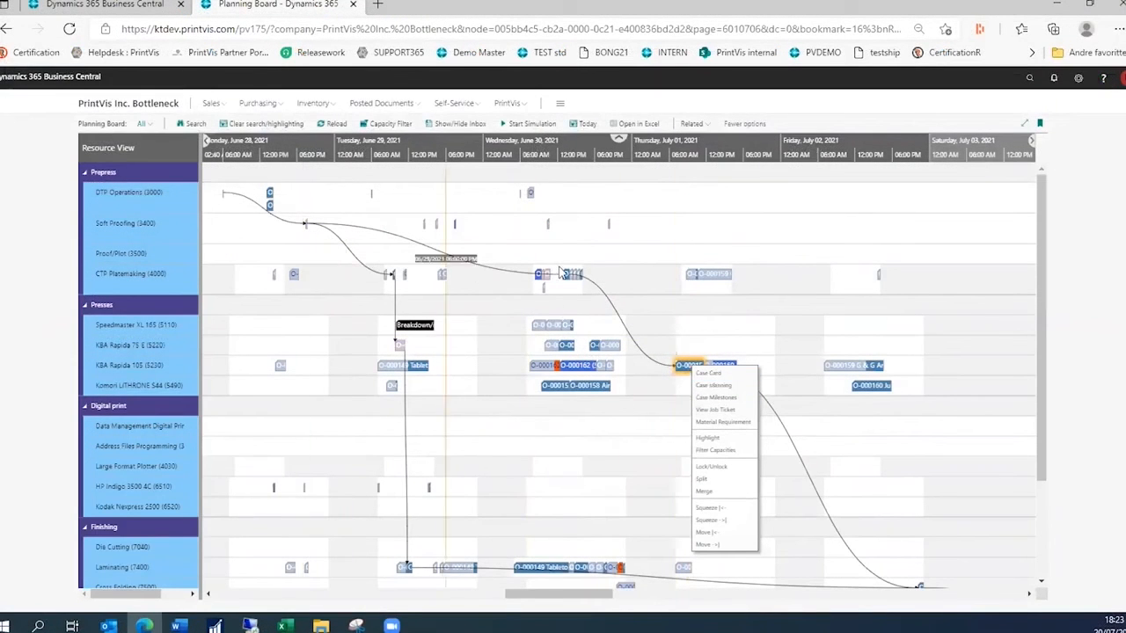
- Open the case planning of the highlighted July 1 job on the KBA Rapida 105 press
left_click(715, 386)
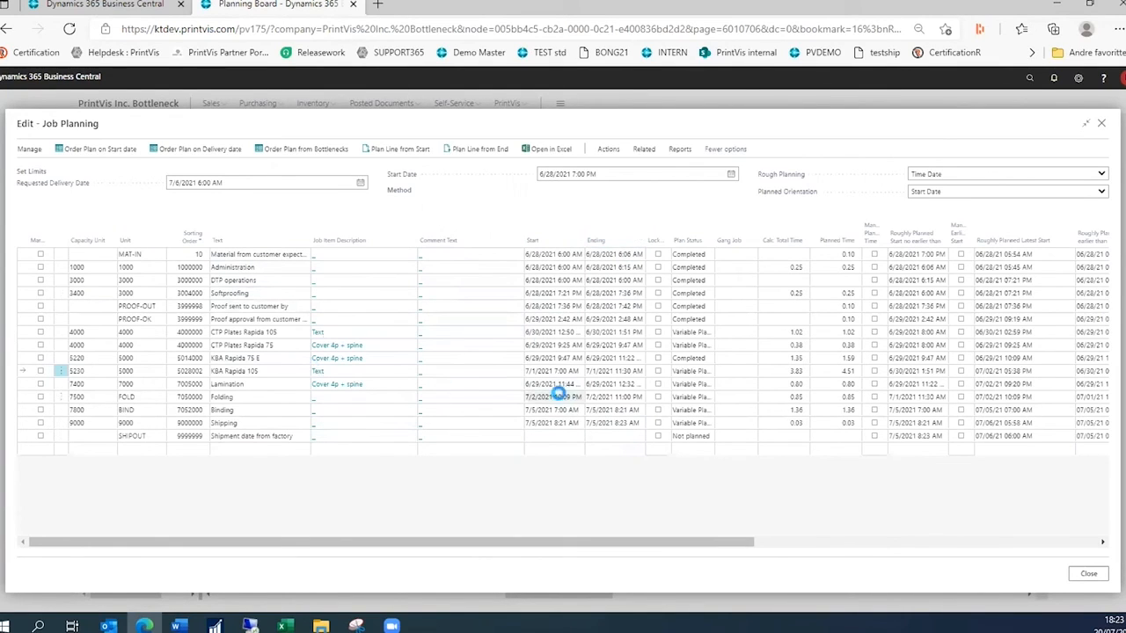
mouse_move(620, 229)
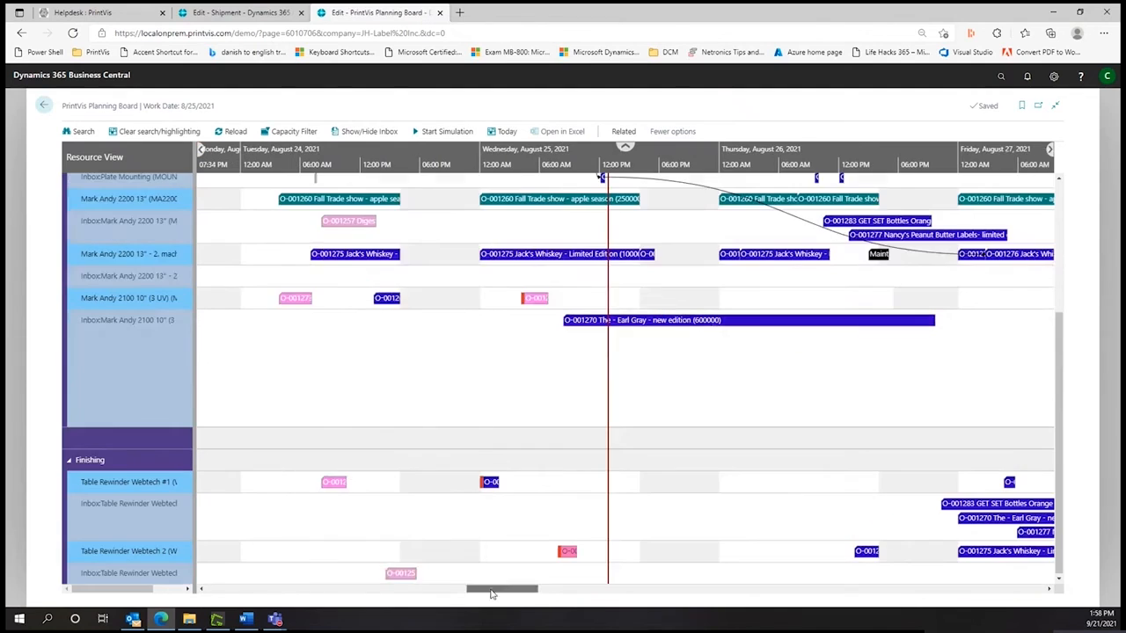
left_click_drag(397, 577, 497, 551)
left_click_drag(497, 551, 494, 551)
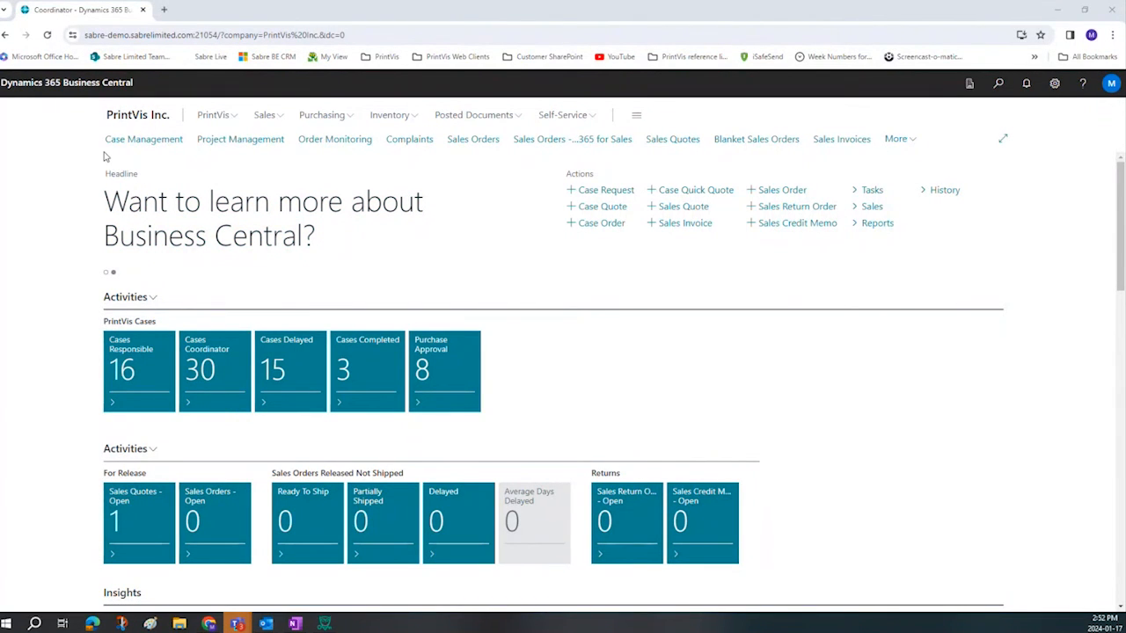
- Create a case request for the customer John Haddock Inc. and select the company's contact person in Bromsgrove
left_click(593, 190)
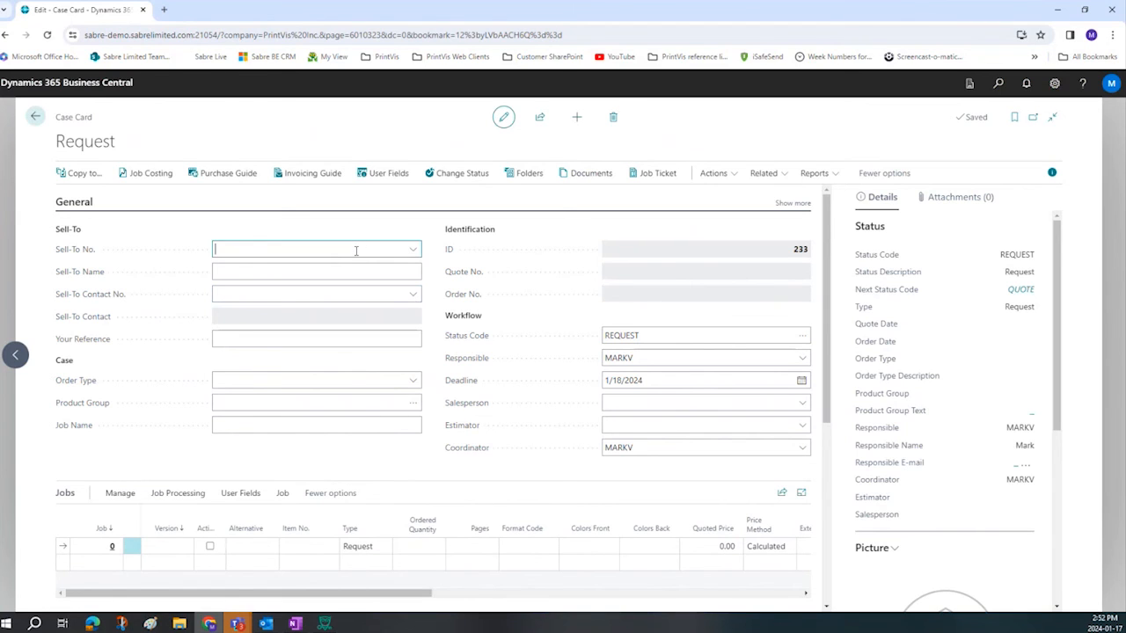
type("john")
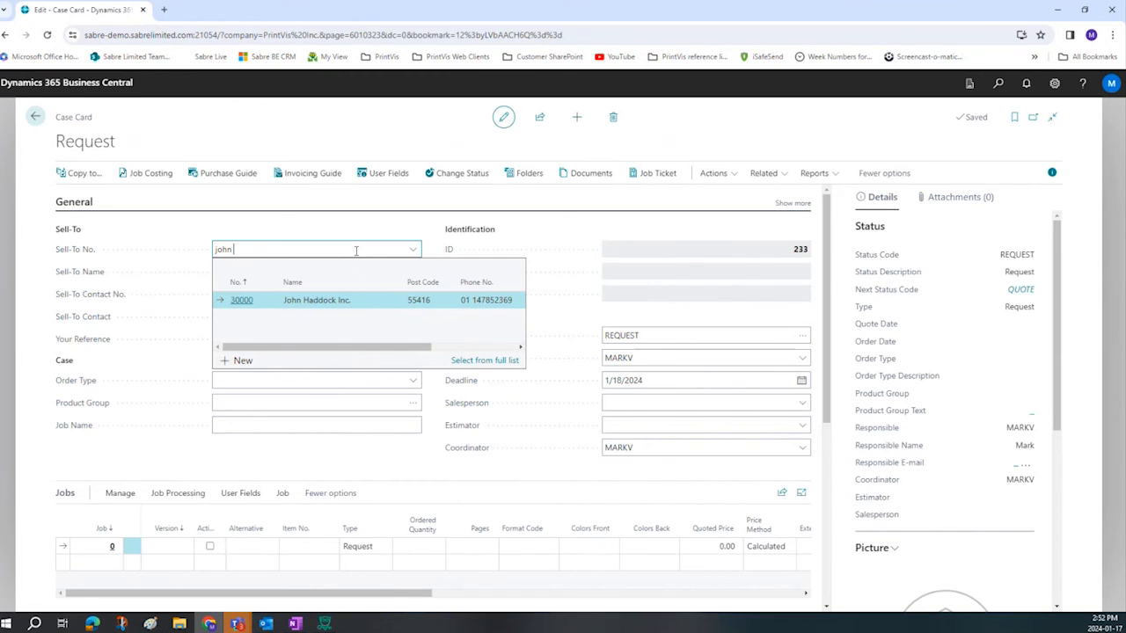
key("Tab")
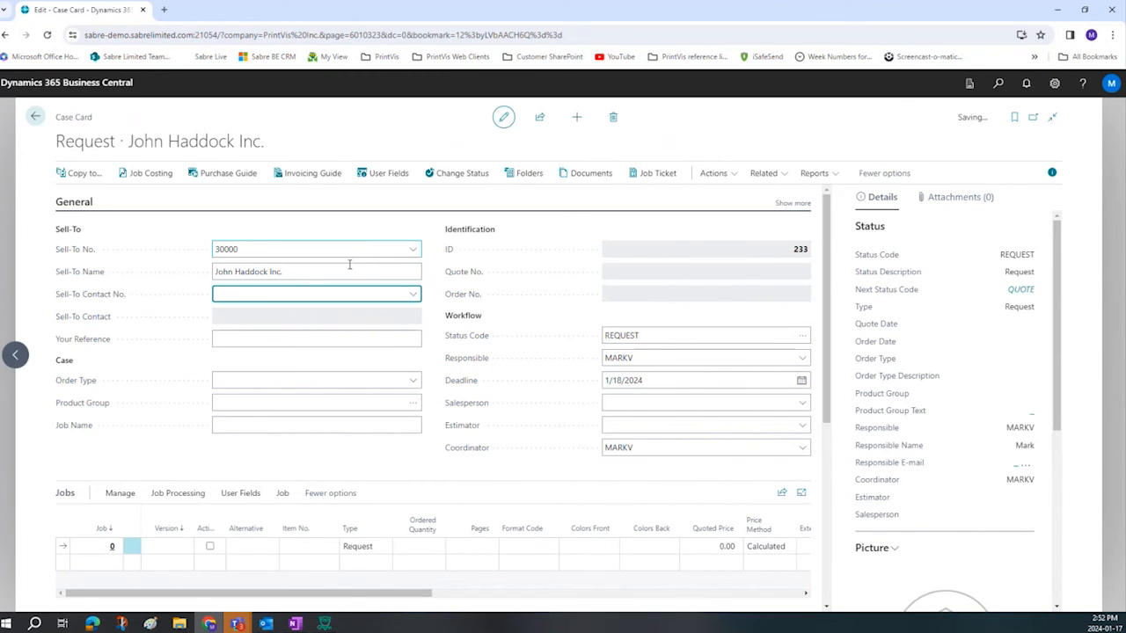
left_click(412, 294)
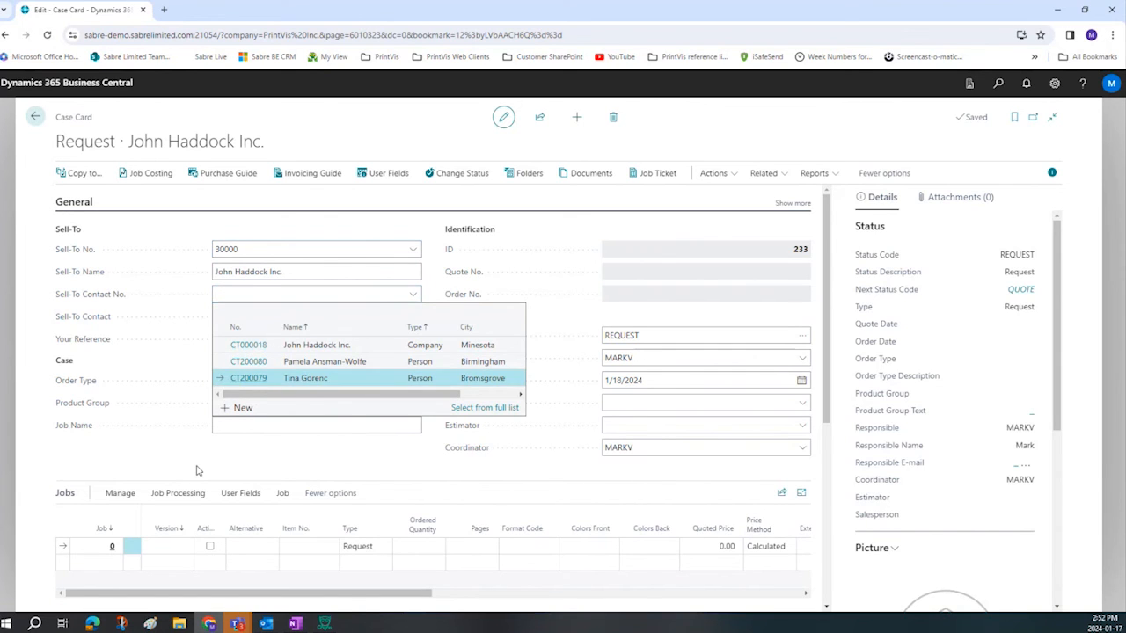
left_click(277, 379)
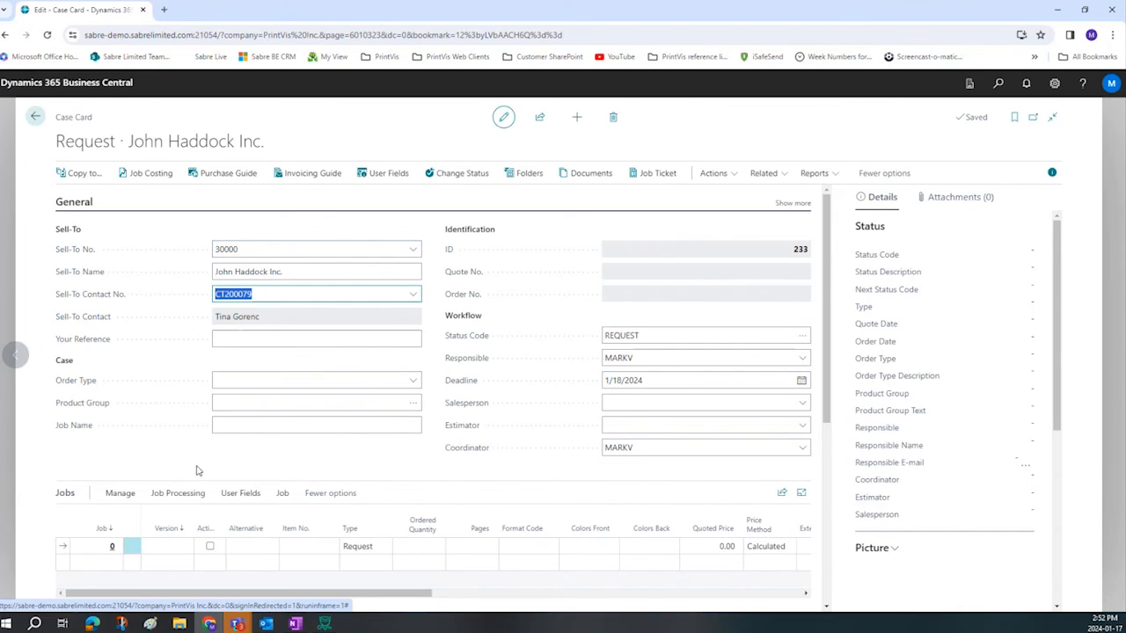
- Fill in the case details with order type DIRECT, product group 310 (Catalogs) and job name Insurance Manual
left_click(413, 380)
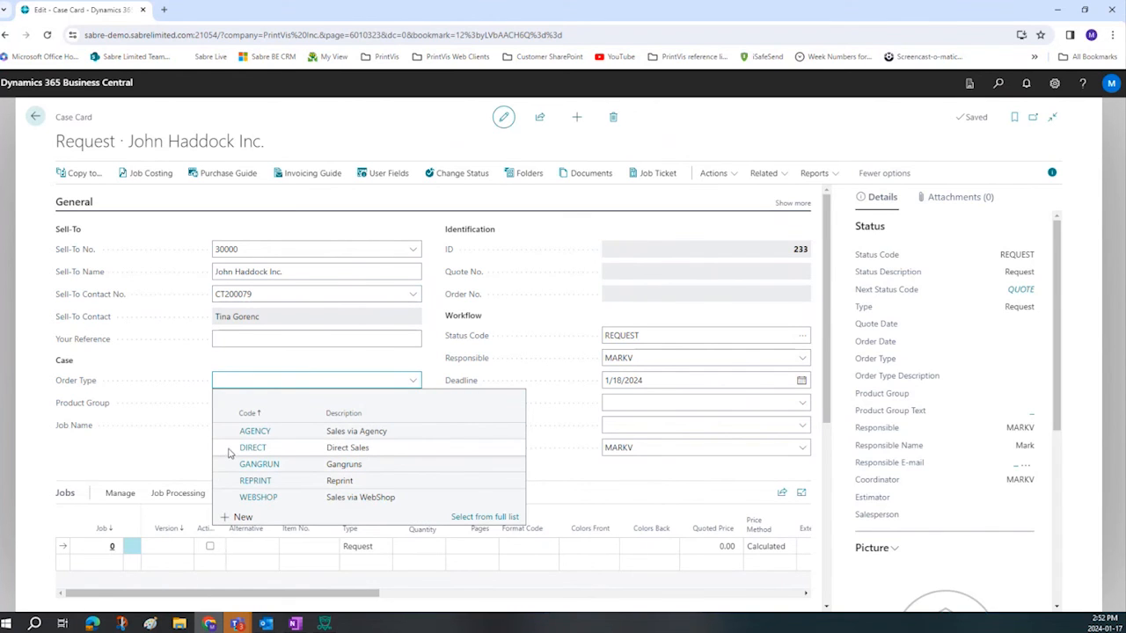
left_click(252, 448)
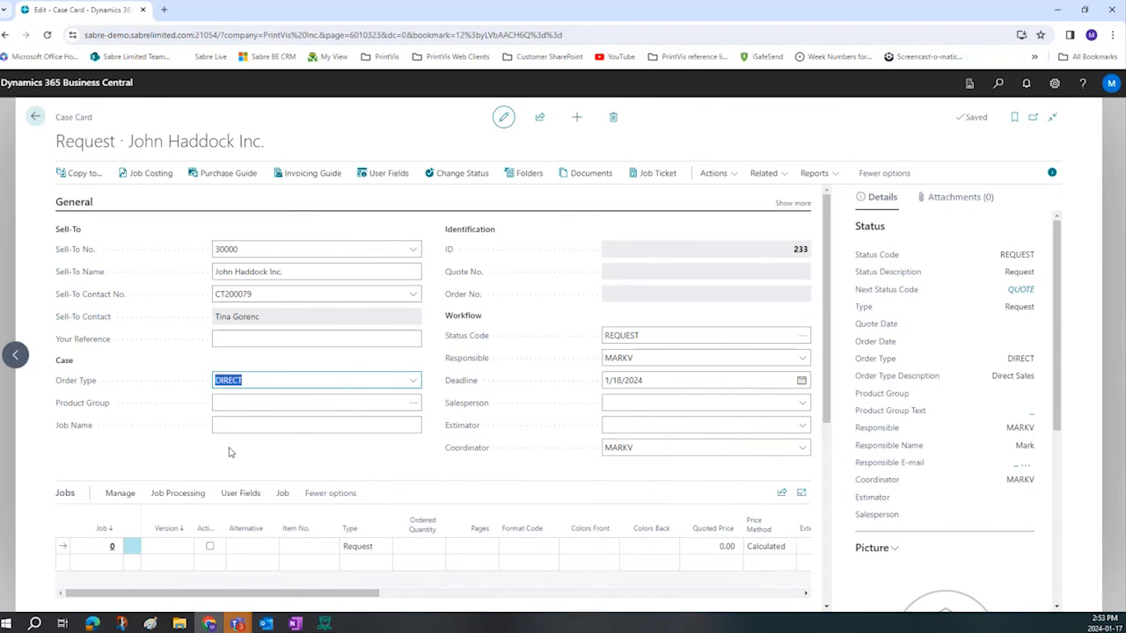
left_click(415, 405)
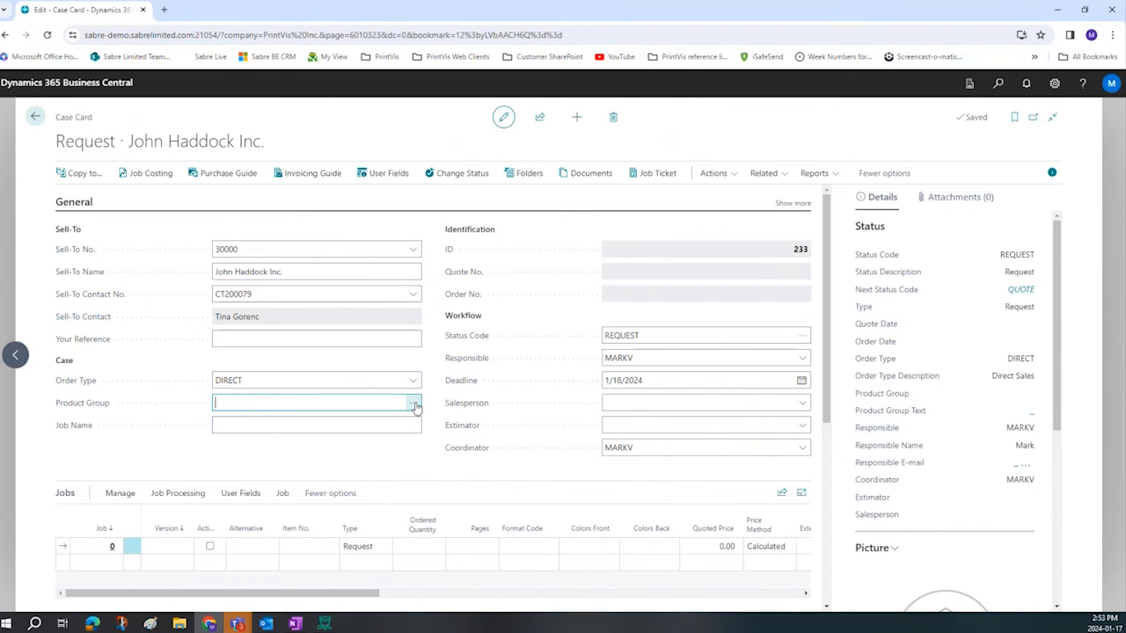
left_click(416, 406)
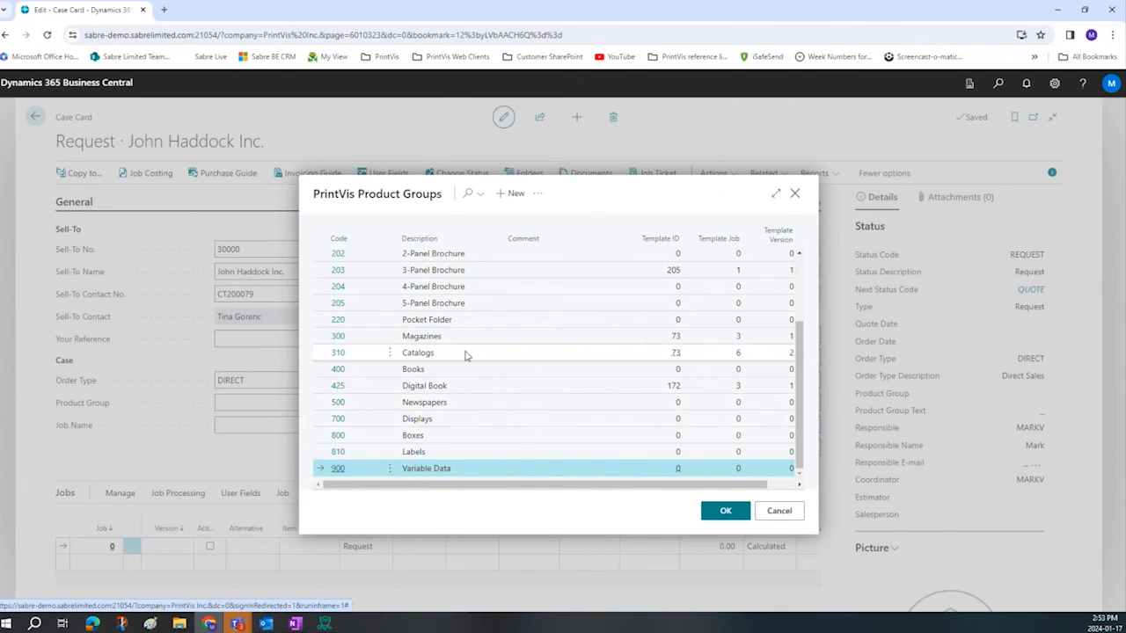
left_click(320, 354)
left_click(717, 510)
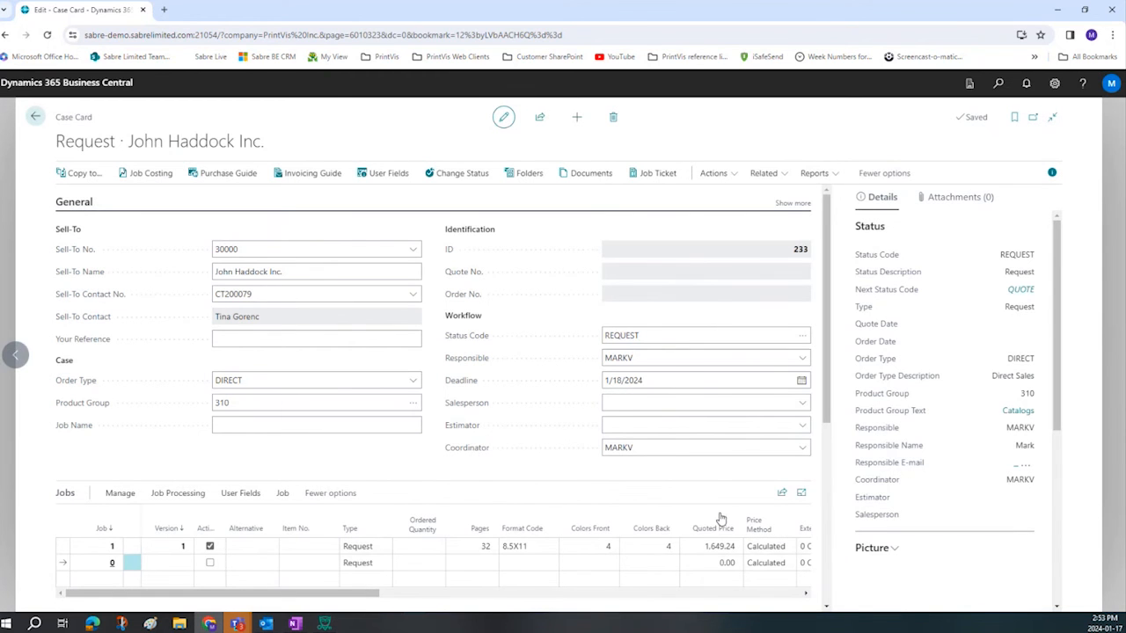
left_click(220, 425)
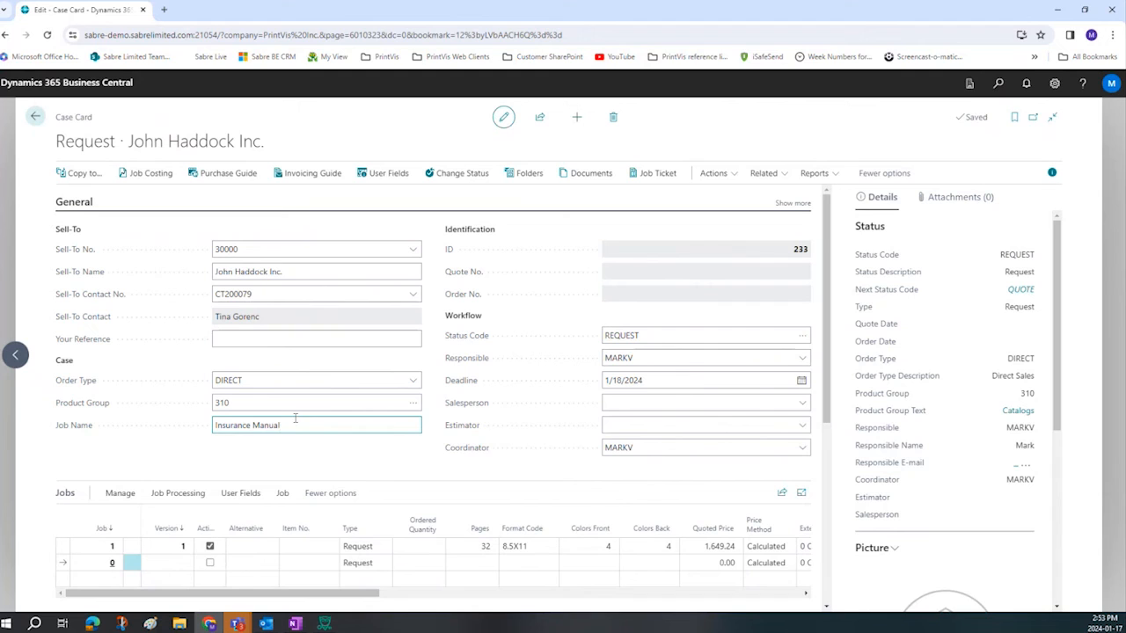
- Set job 1's ordered quantity to 12500 and its page count to 28
left_click(101, 546)
left_click(419, 551)
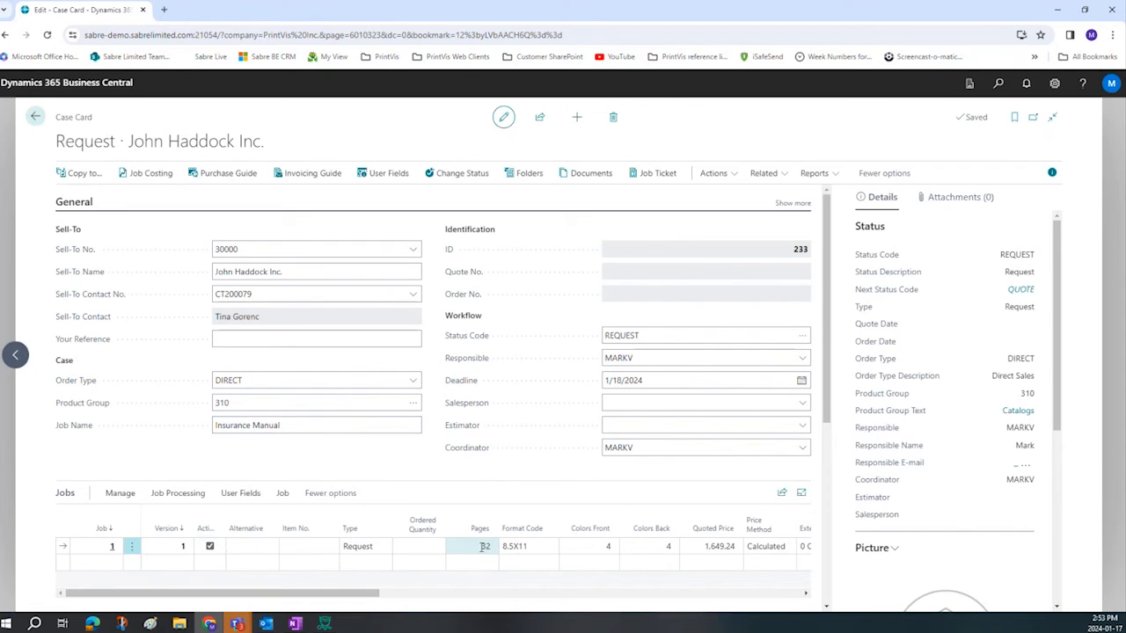
left_click(413, 545)
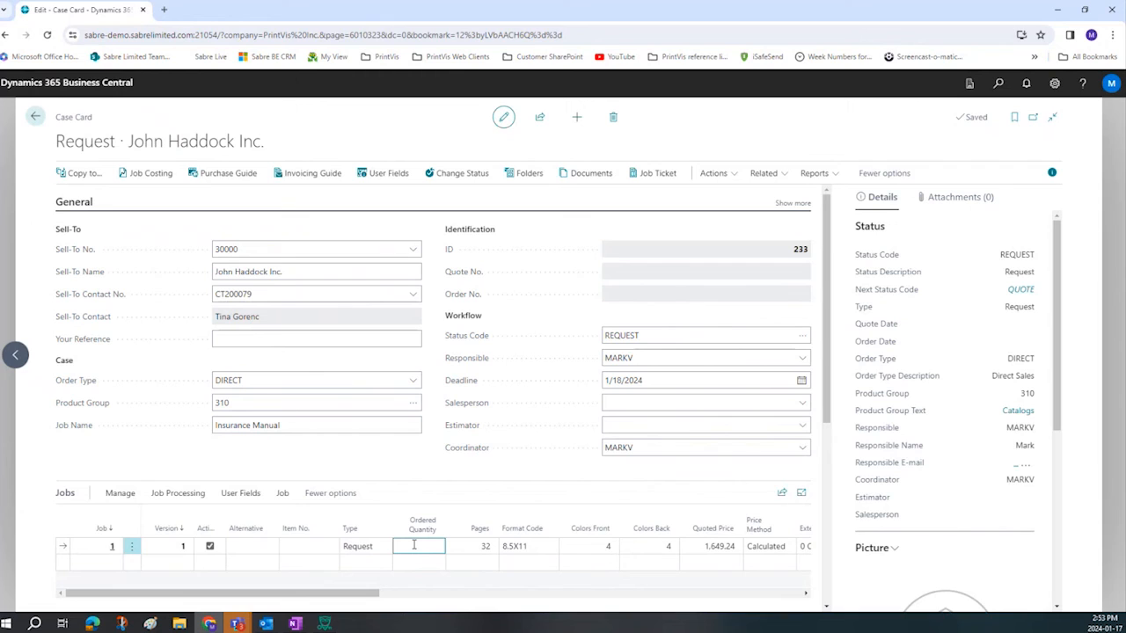
key("Tab")
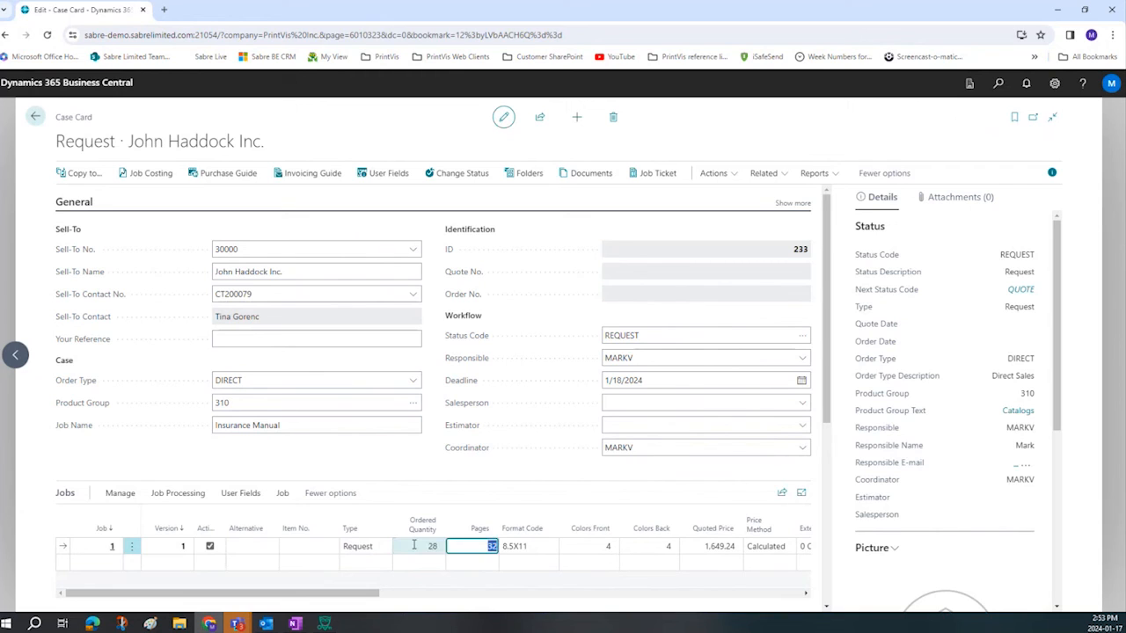
key("shift+Tab")
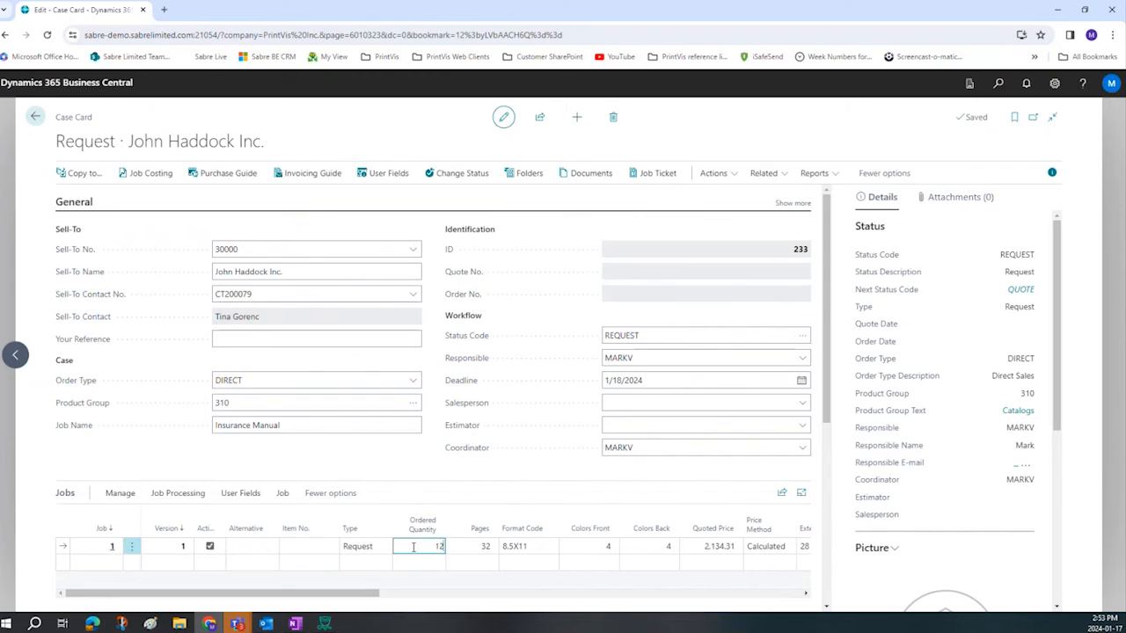
type("12500")
key("Tab")
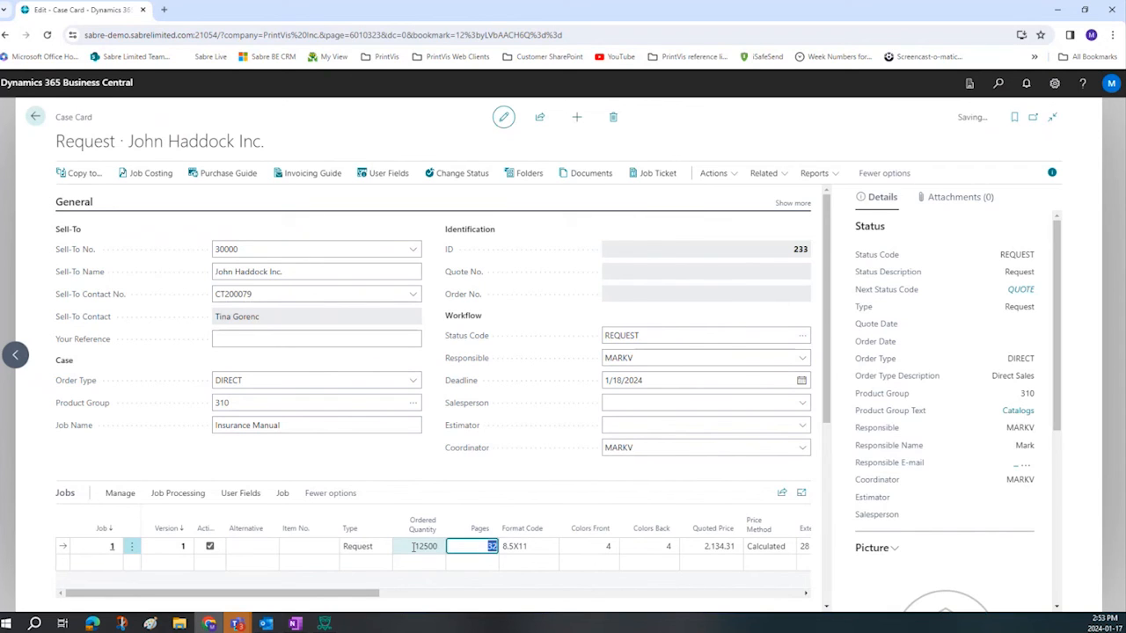
type("28")
key("Tab")
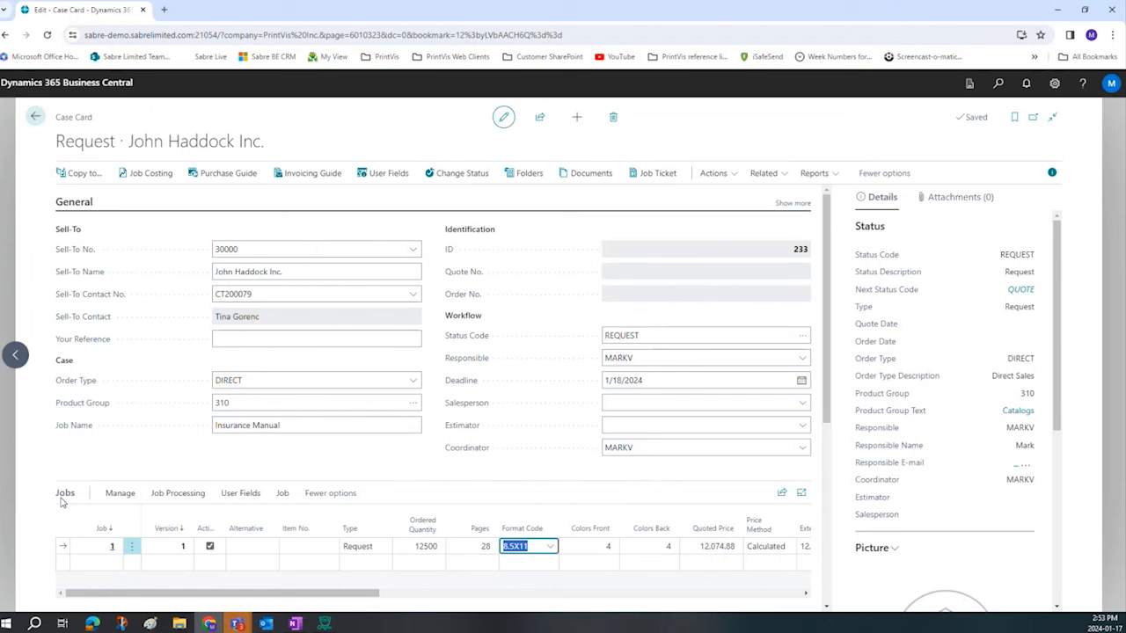
- Review the job card and estimating lines of job 1 version 1, and return to the case card
left_click(119, 497)
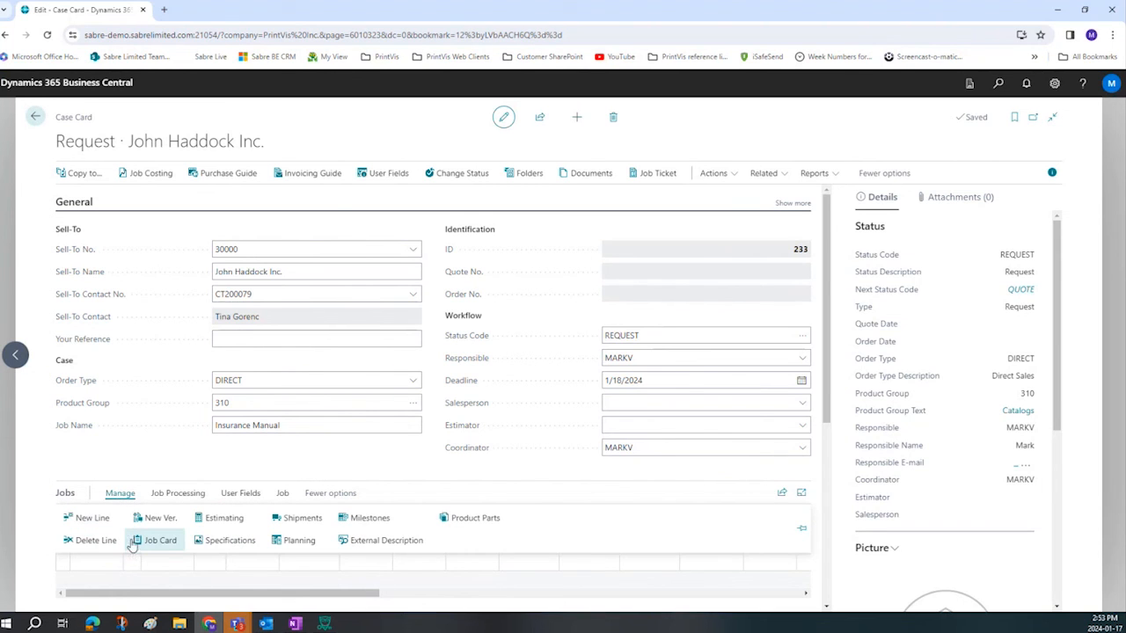
left_click(157, 541)
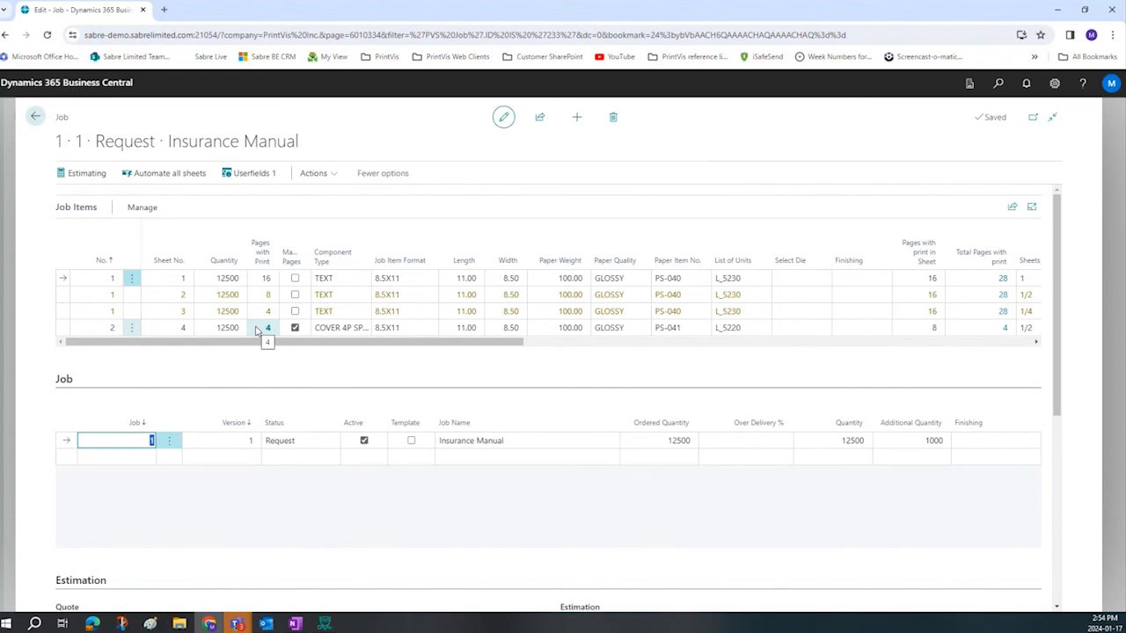
left_click(79, 174)
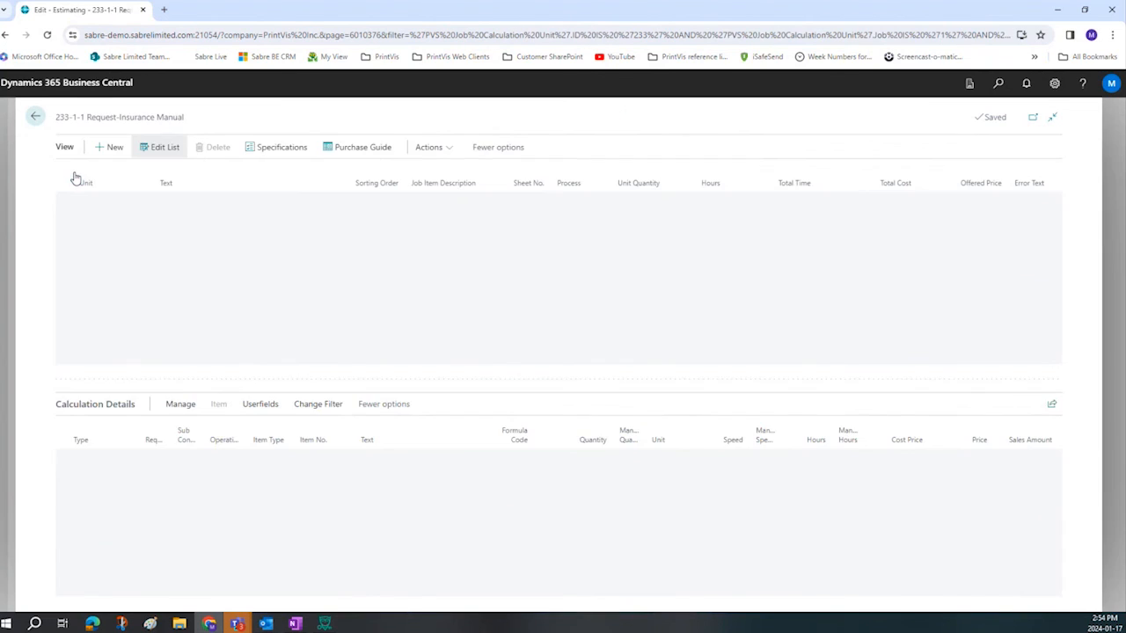
scroll(280, 283, "down", 3)
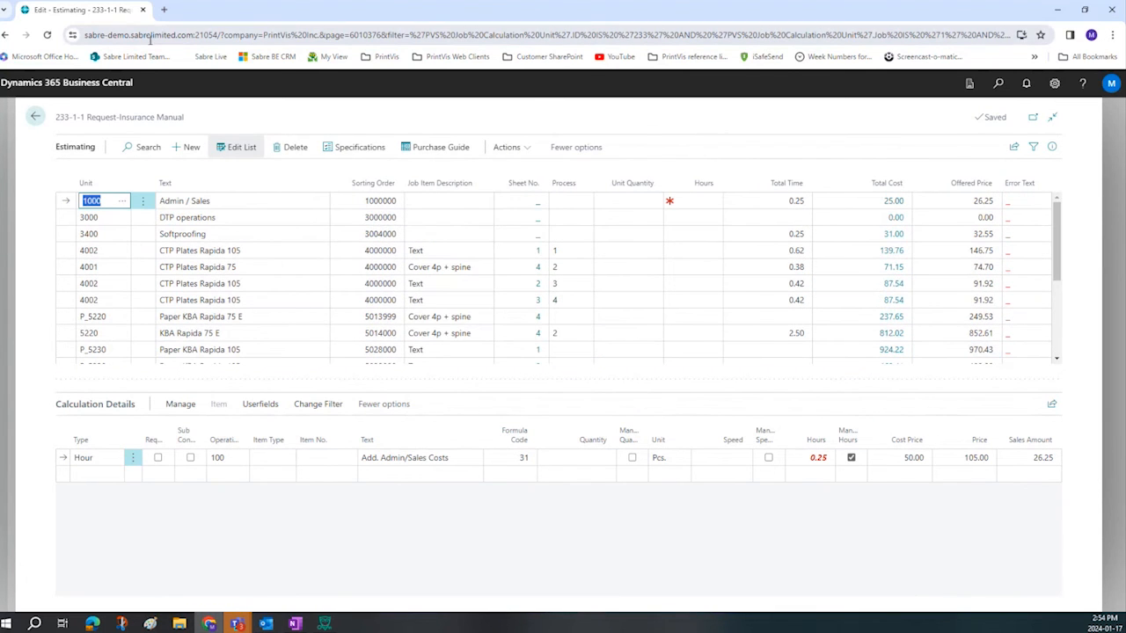
left_click(35, 116)
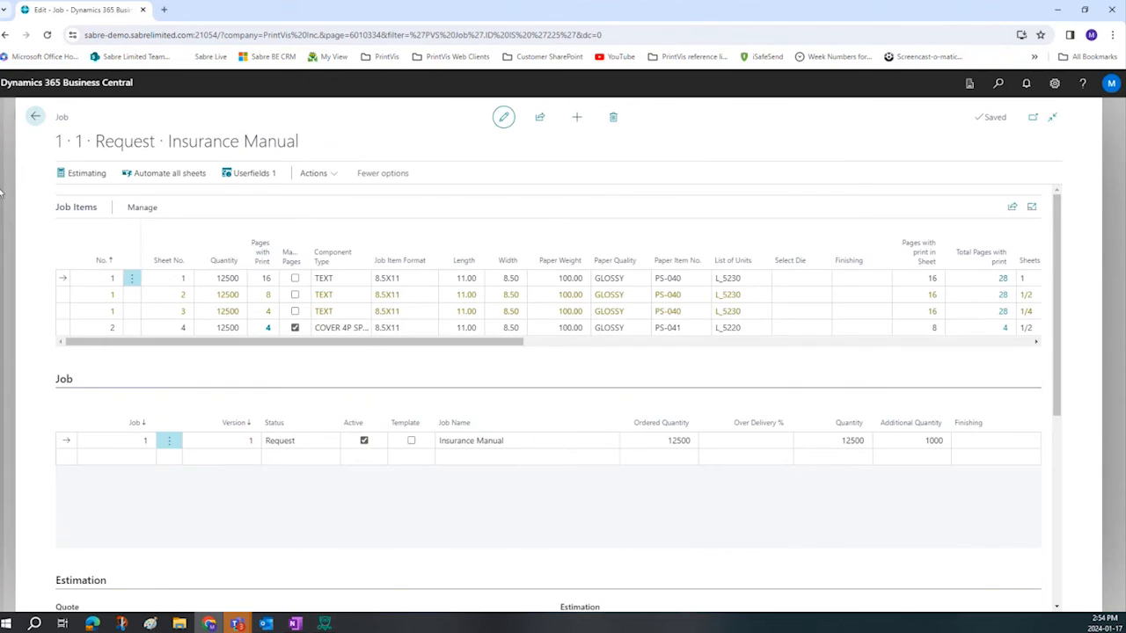
left_click(34, 116)
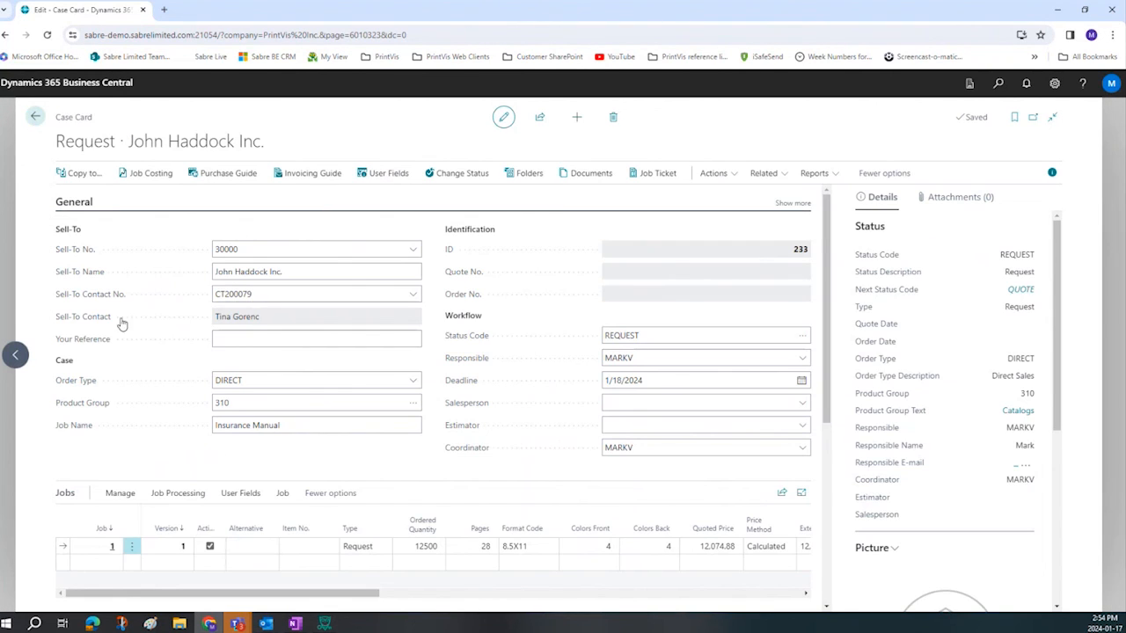
- Create a new version of job 1 and set its page count to 32
left_click(121, 493)
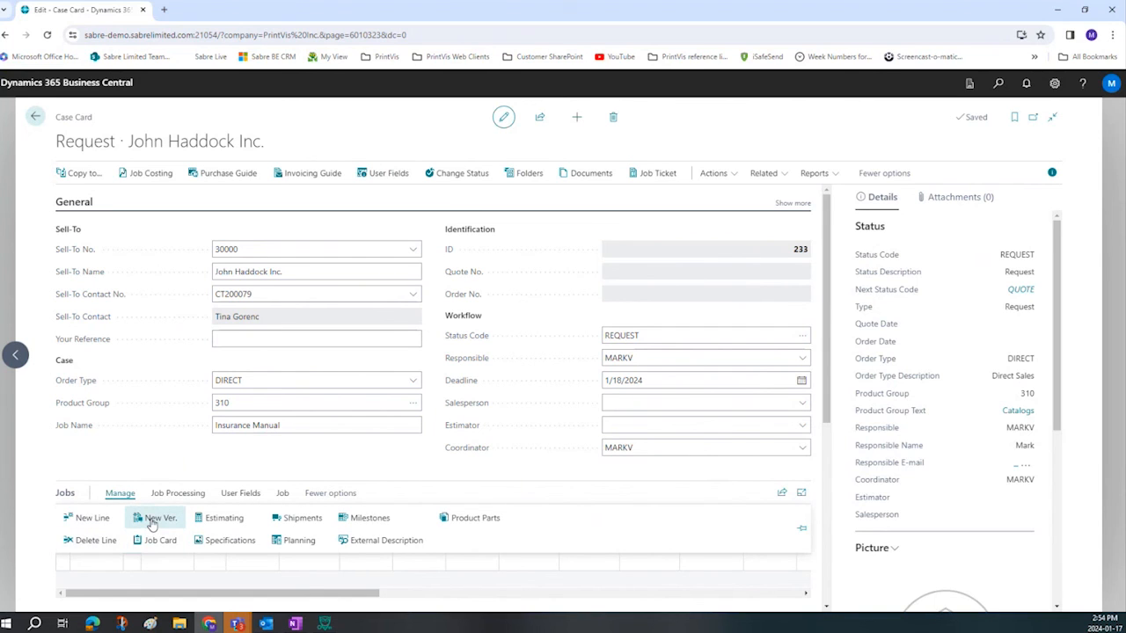
left_click(151, 520)
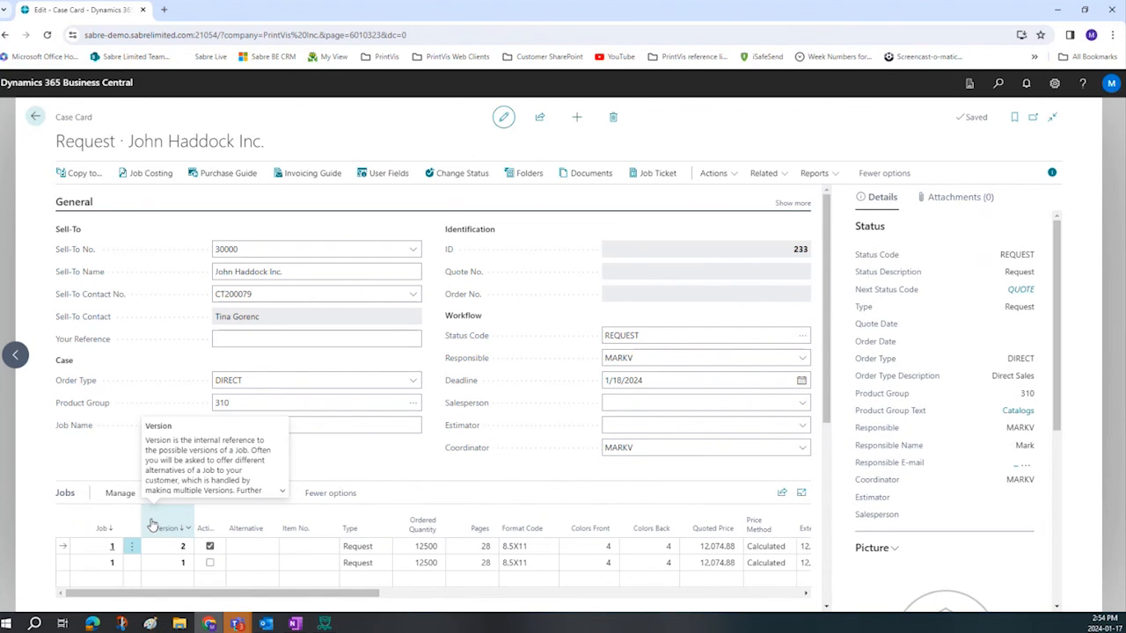
left_click(470, 547)
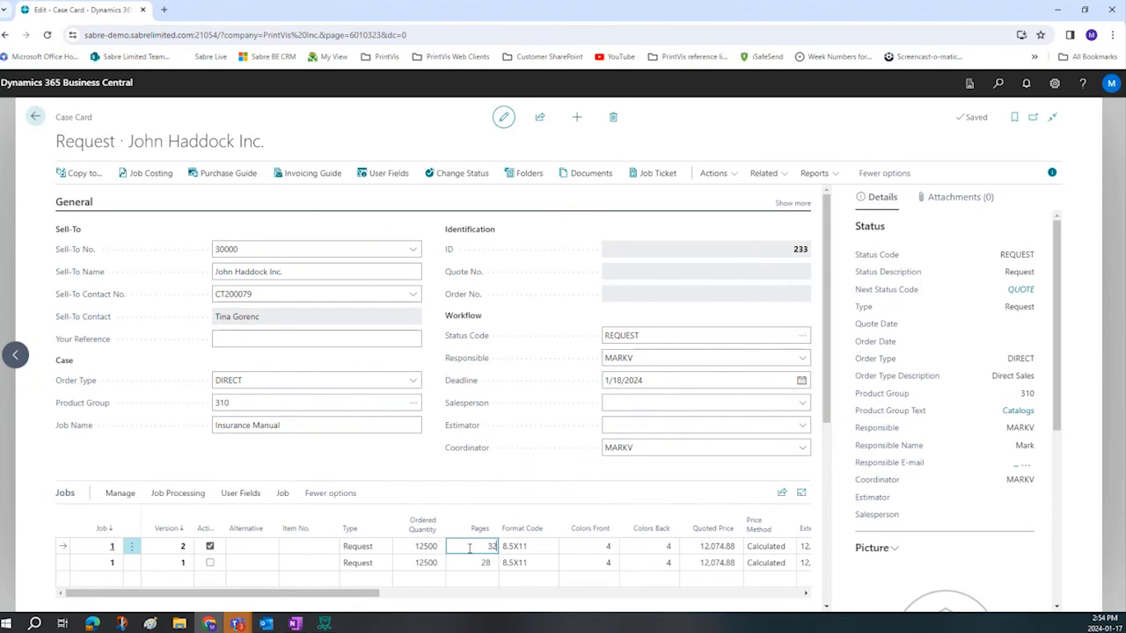
key("Tab")
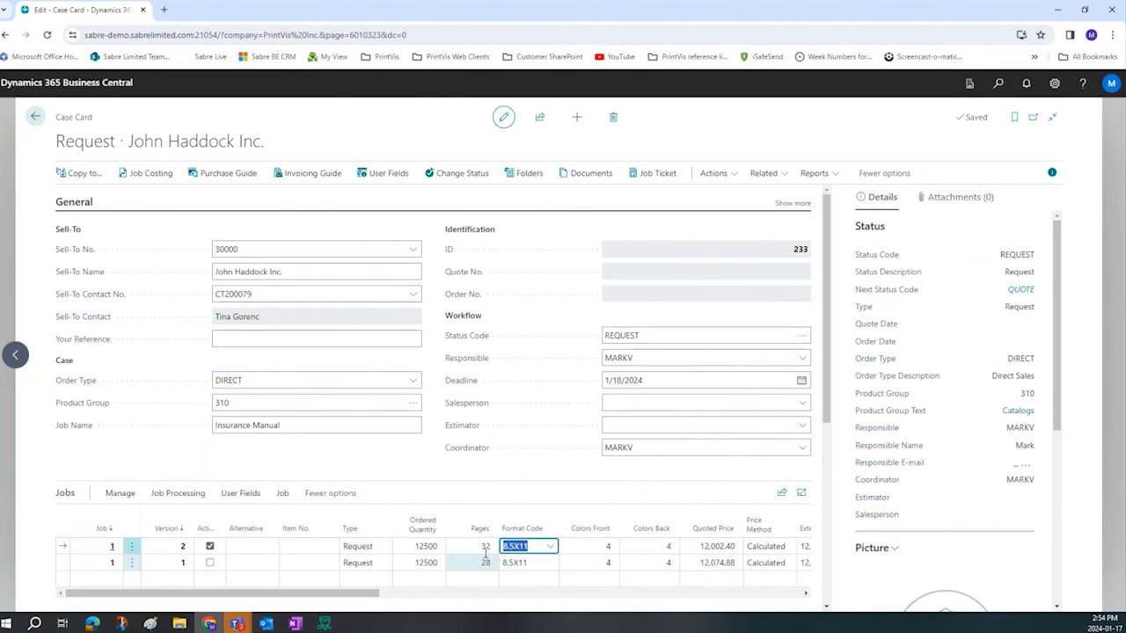
- Open the job card of job 1 version 2 and examine its estimating lines
left_click(120, 496)
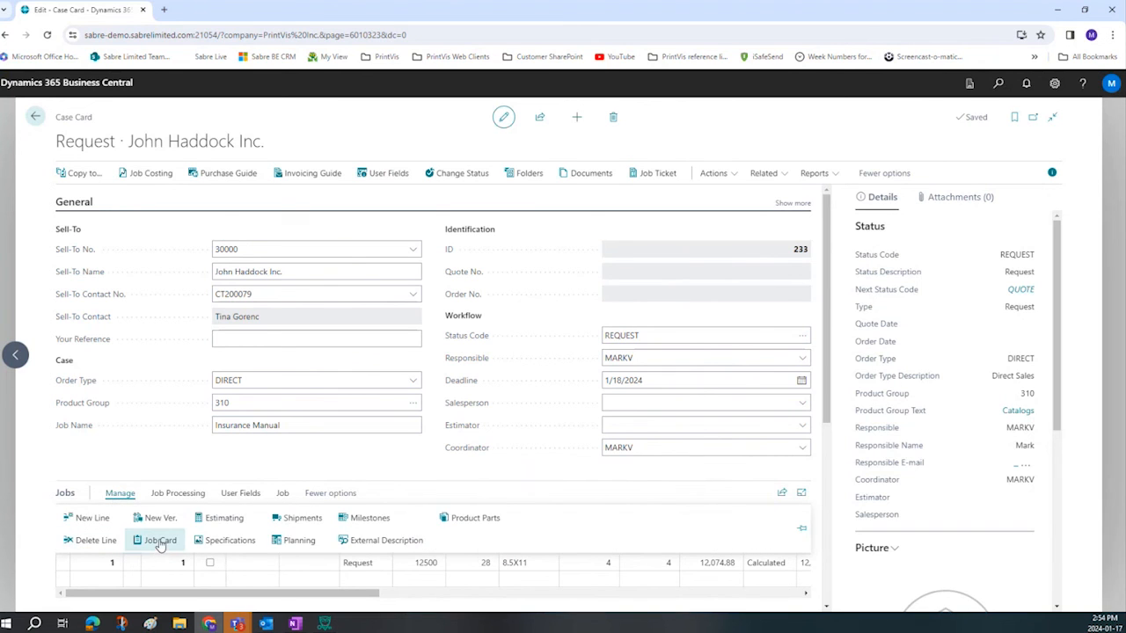
left_click(160, 541)
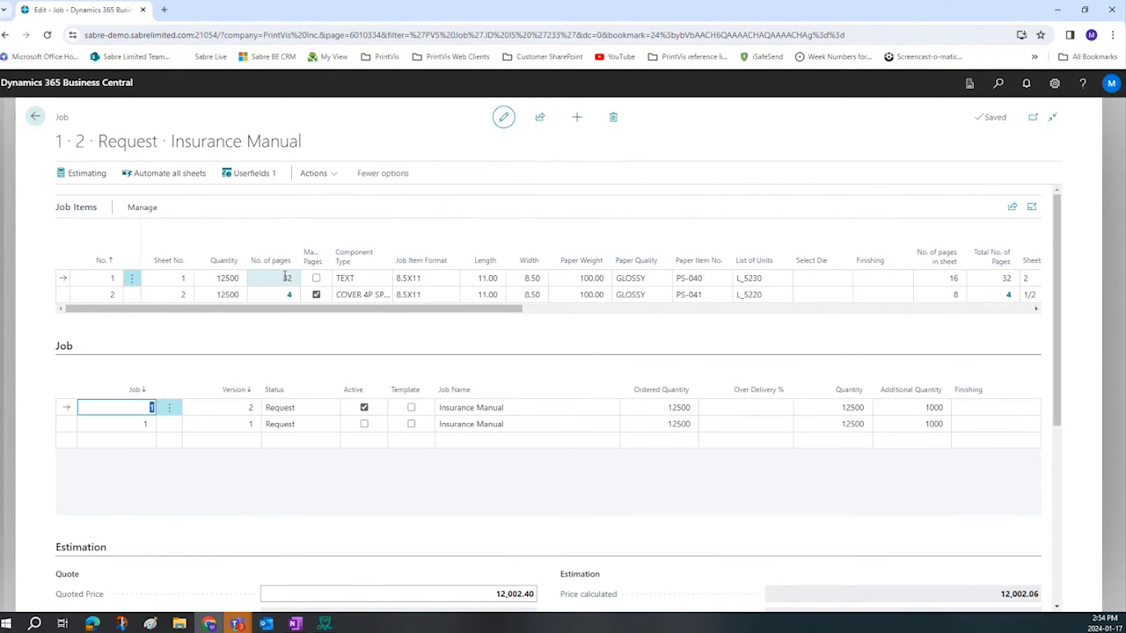
left_click(95, 175)
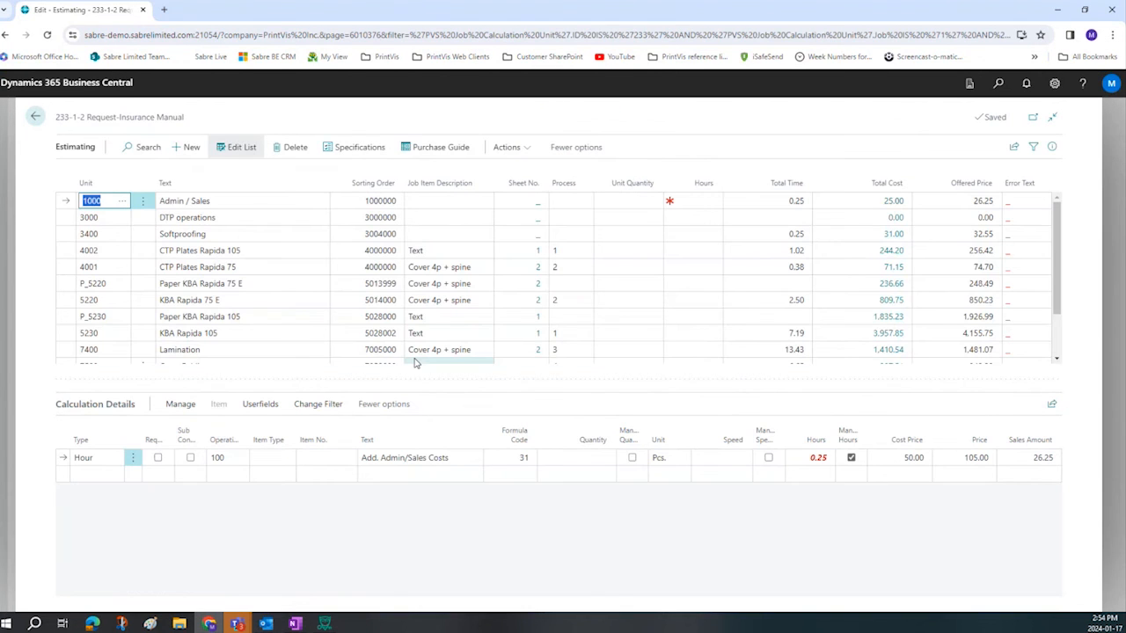
- Return from the estimating lines to the Insurance Manual case card and change the case status to QUOTE
left_click(36, 118)
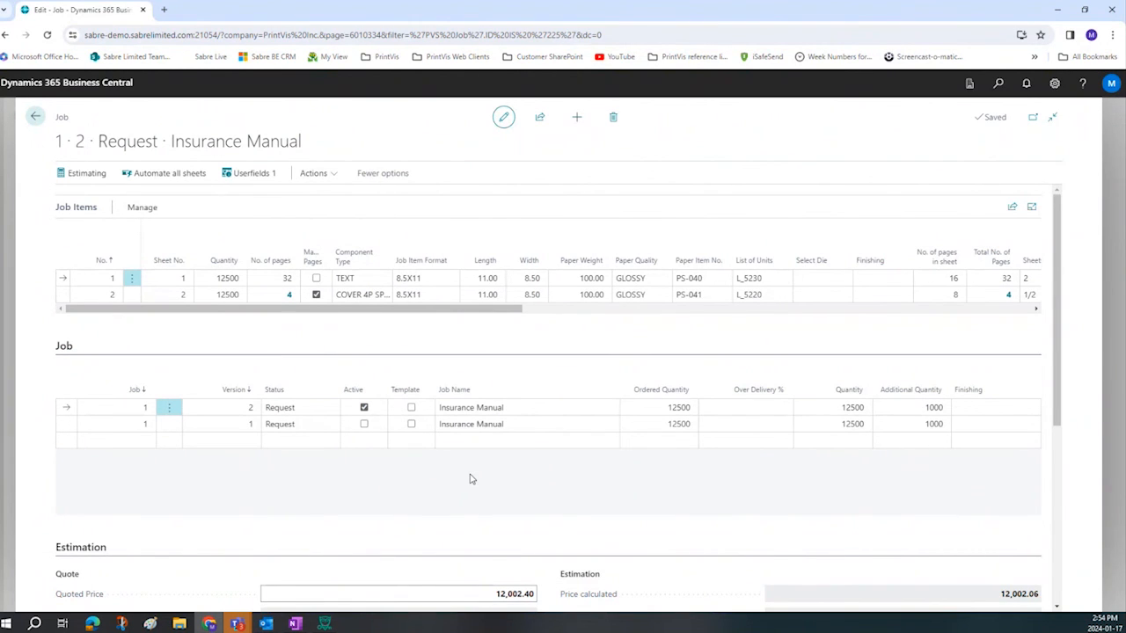
left_click(35, 118)
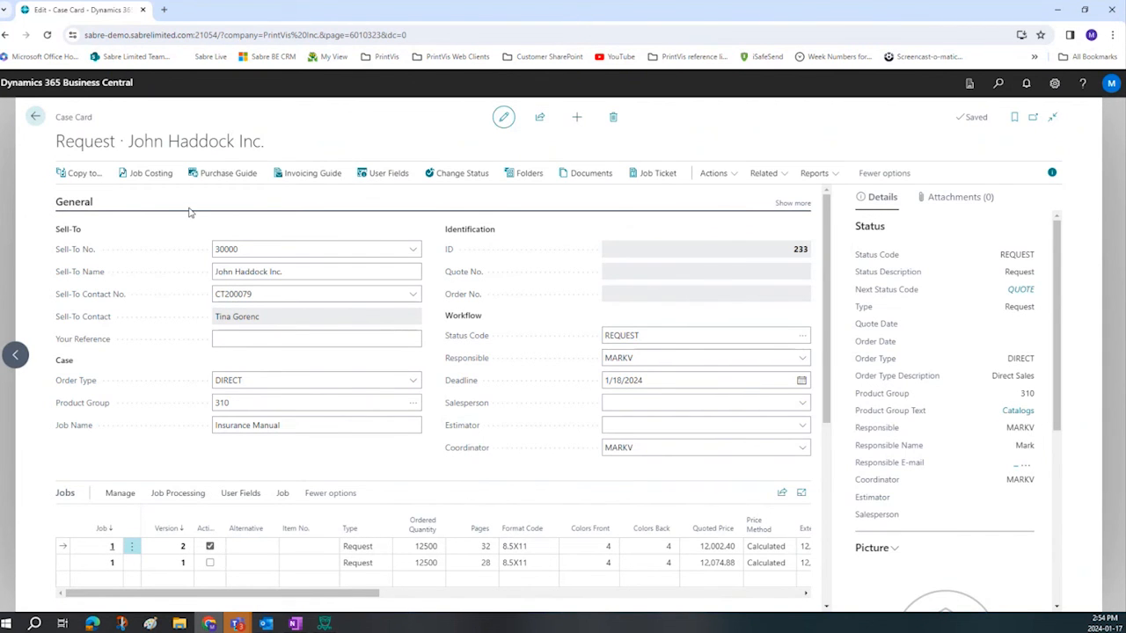
left_click(458, 175)
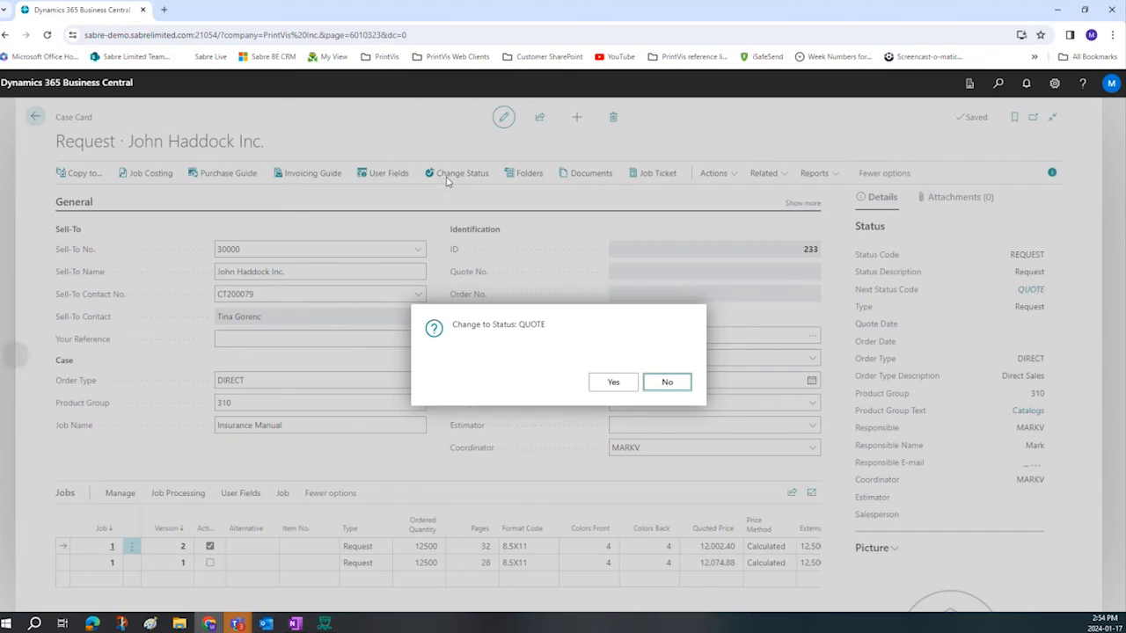
left_click(605, 385)
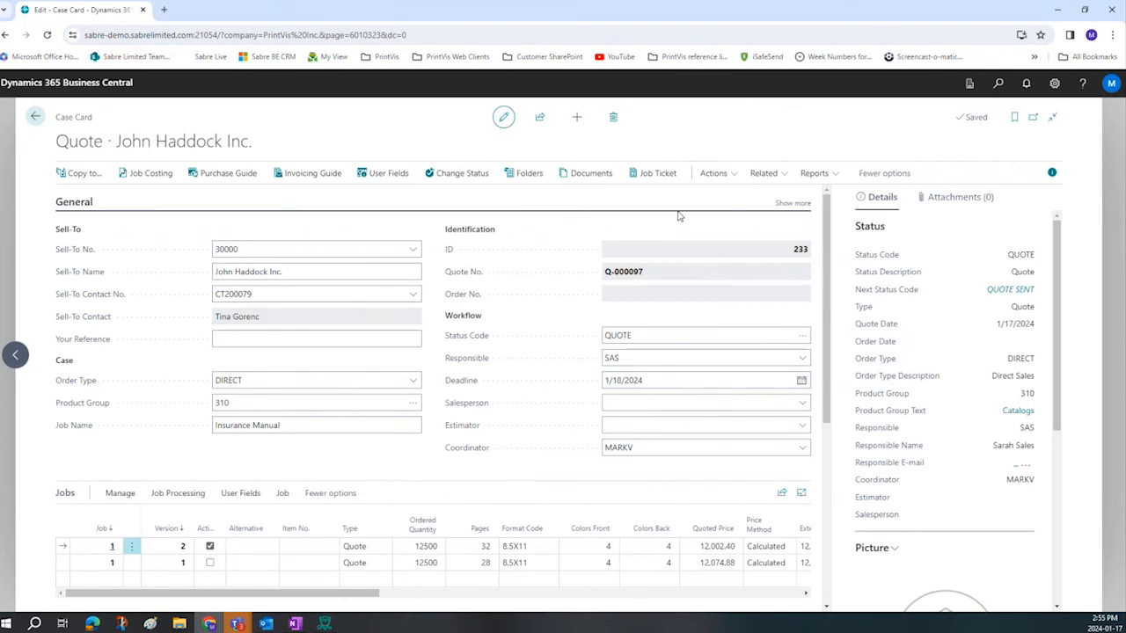
left_click(812, 173)
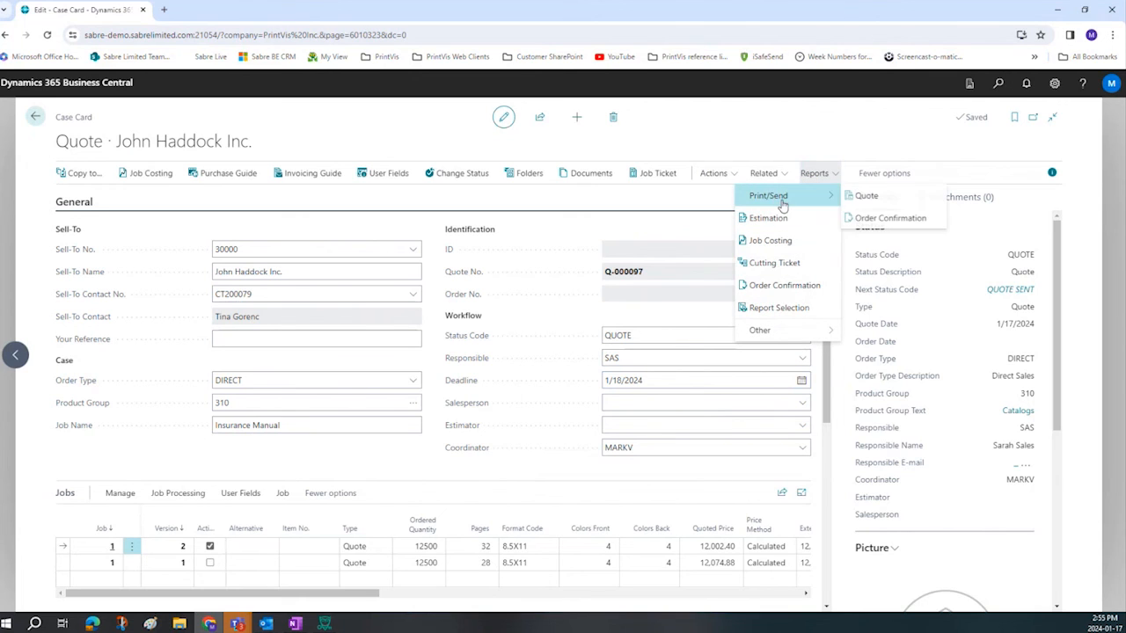
mouse_move(807, 201)
left_click(847, 198)
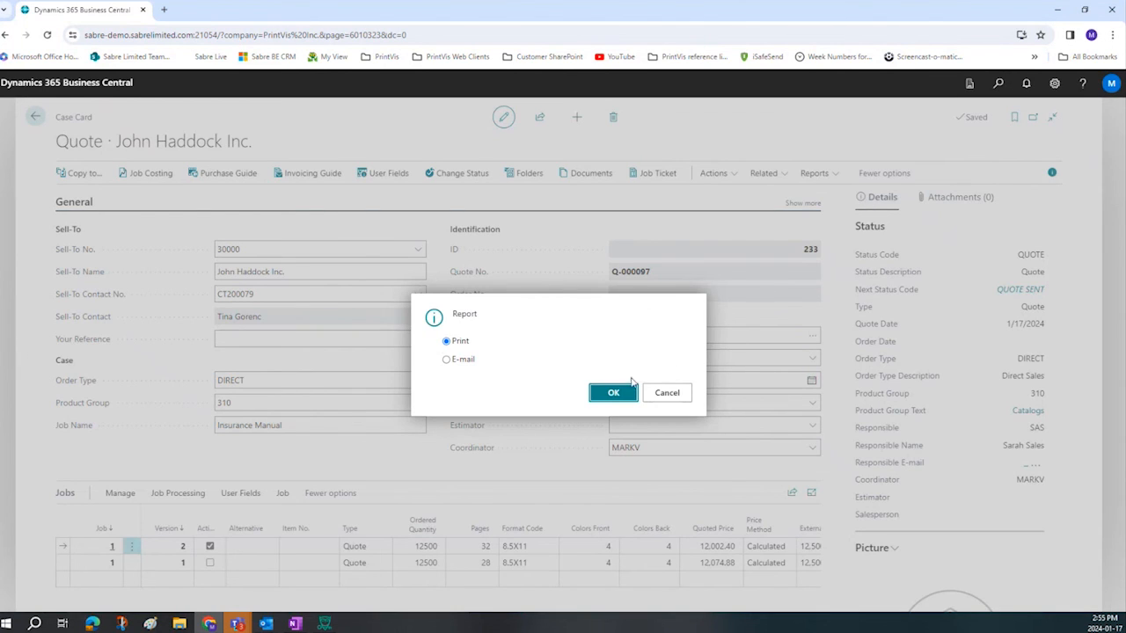
left_click(619, 393)
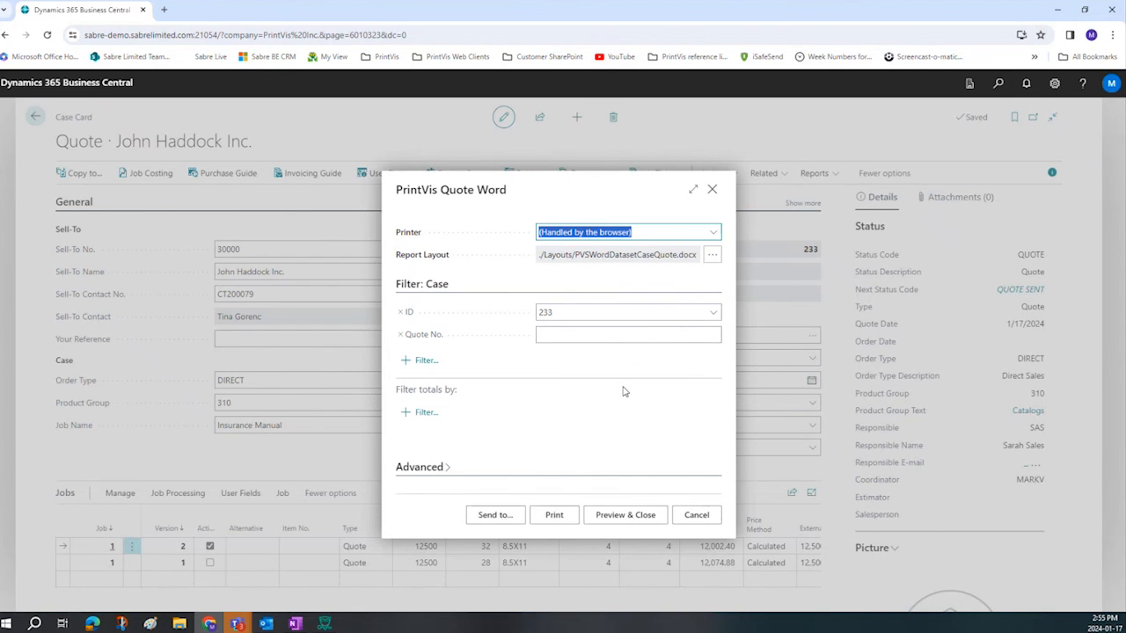
left_click(696, 515)
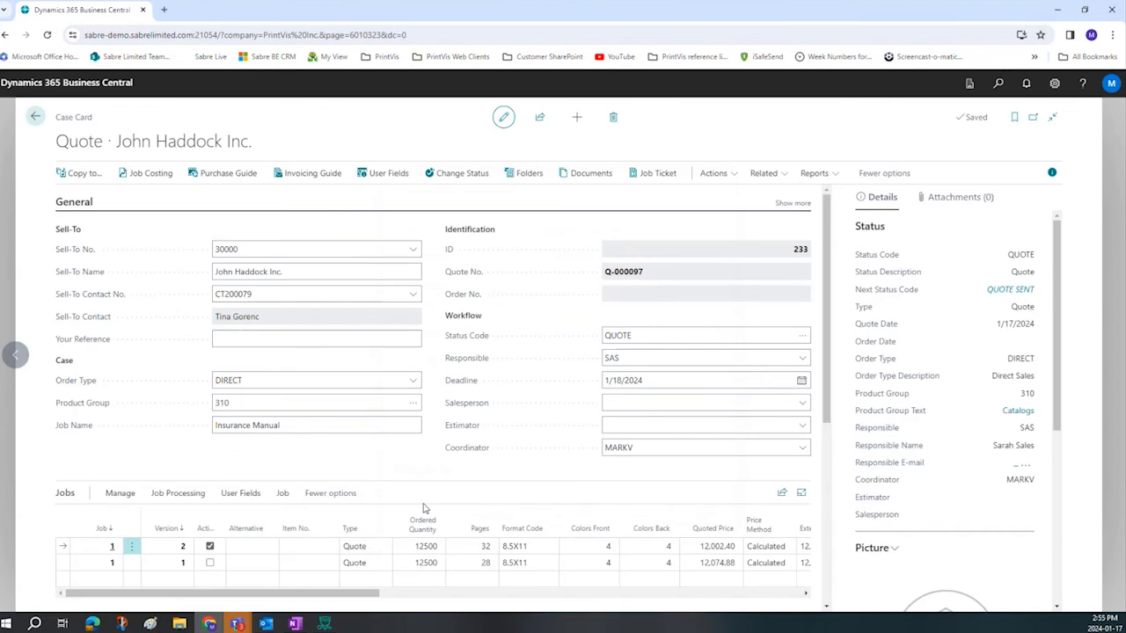
- Mark job 1 version 2 as Alternative and make version 1 the active version
left_click(239, 549)
left_click(243, 548)
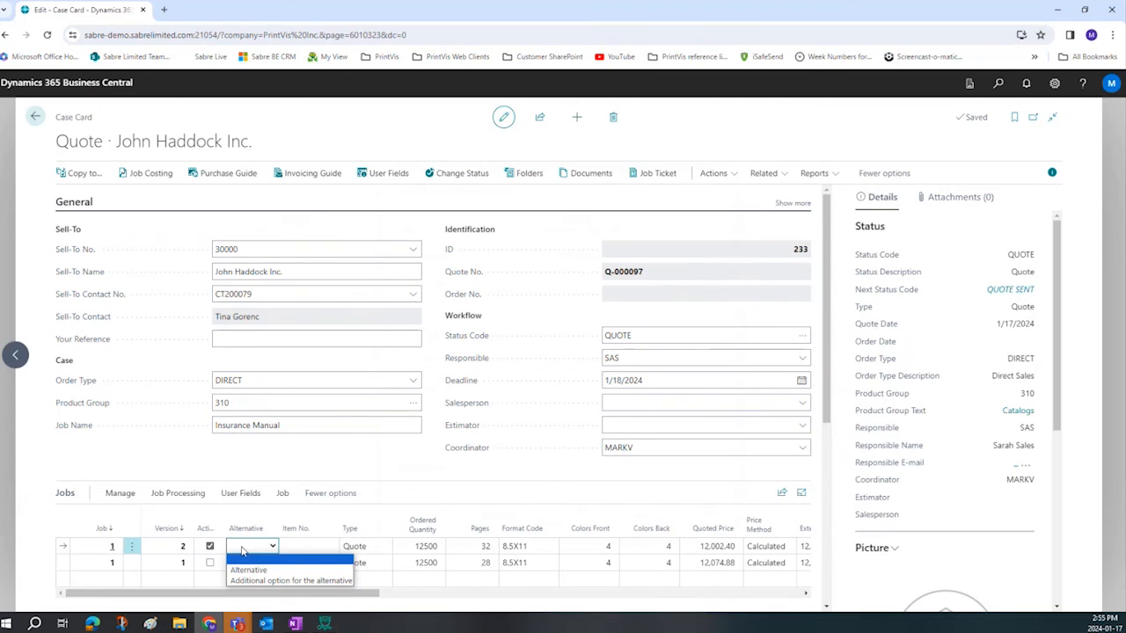
left_click(248, 570)
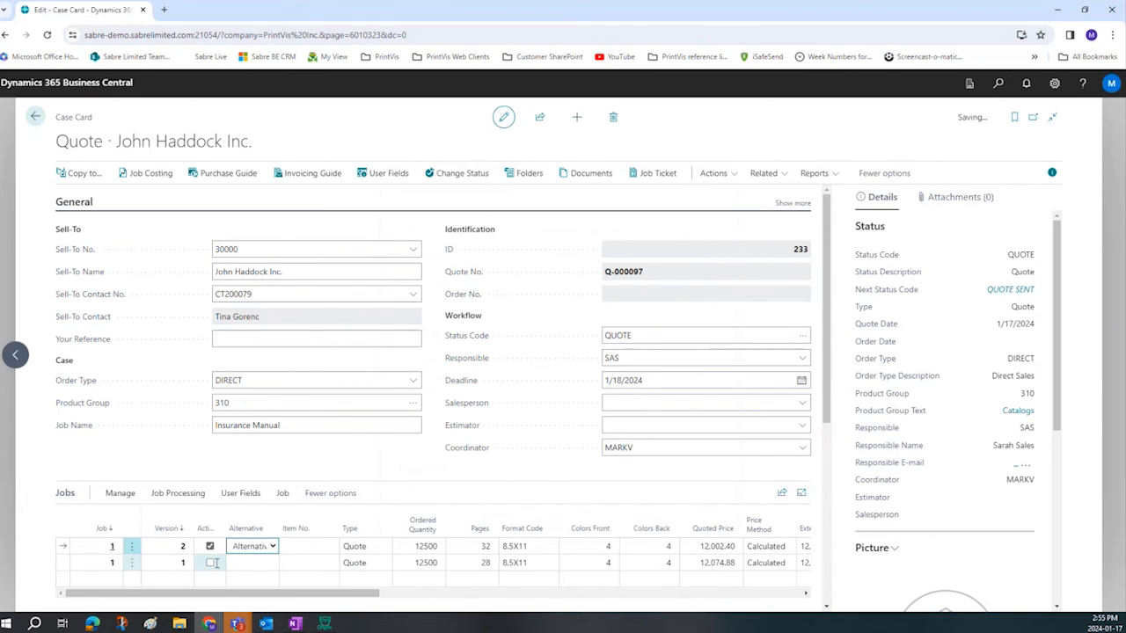
left_click(210, 565)
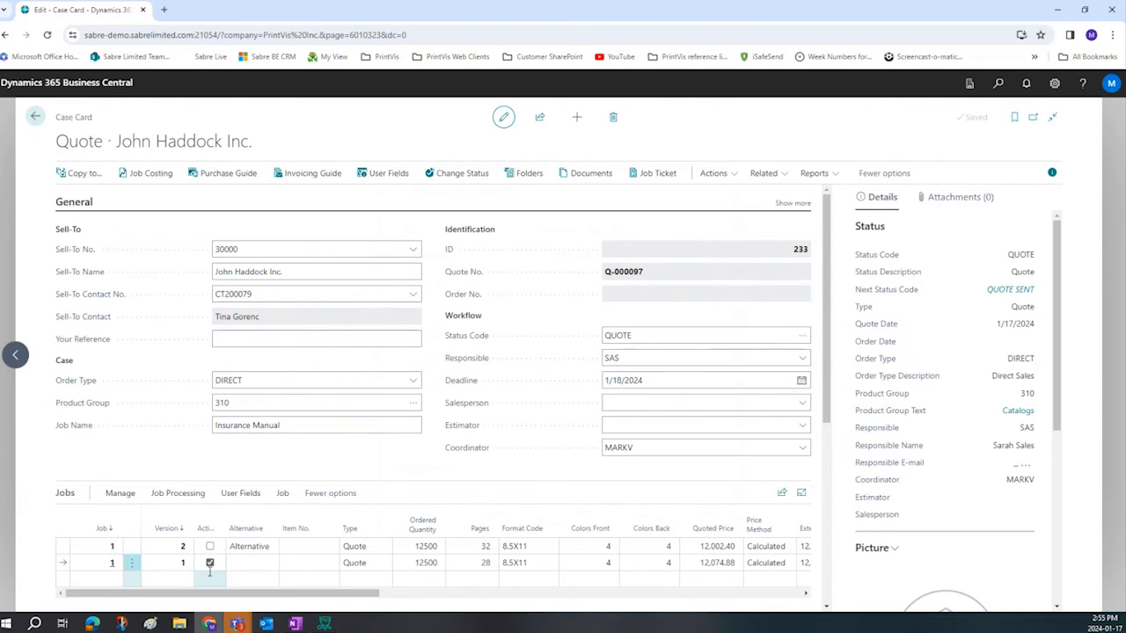
- Preview the case's printed quote, examine the specifications and prices of both job versions, and close the preview
left_click(814, 174)
mouse_move(768, 192)
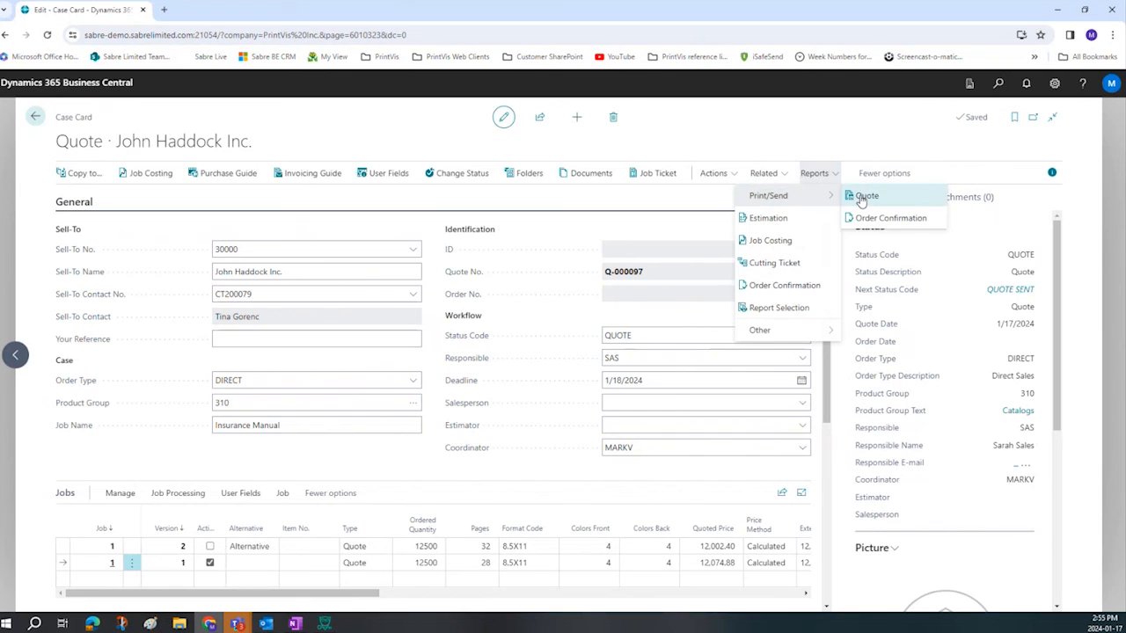
left_click(861, 194)
left_click(613, 392)
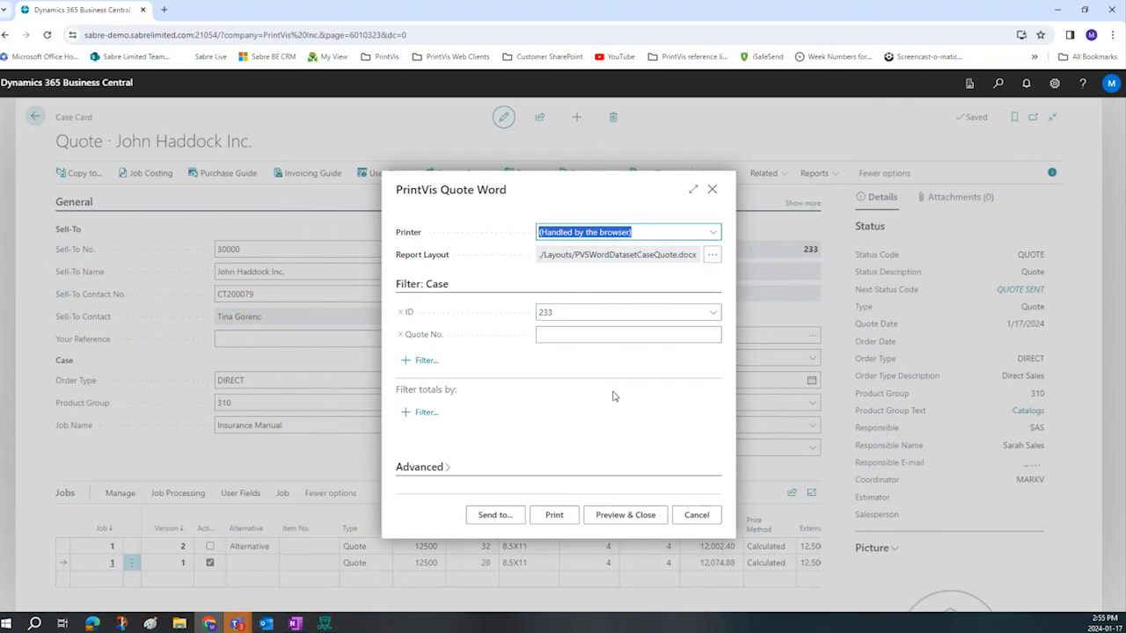
left_click(609, 517)
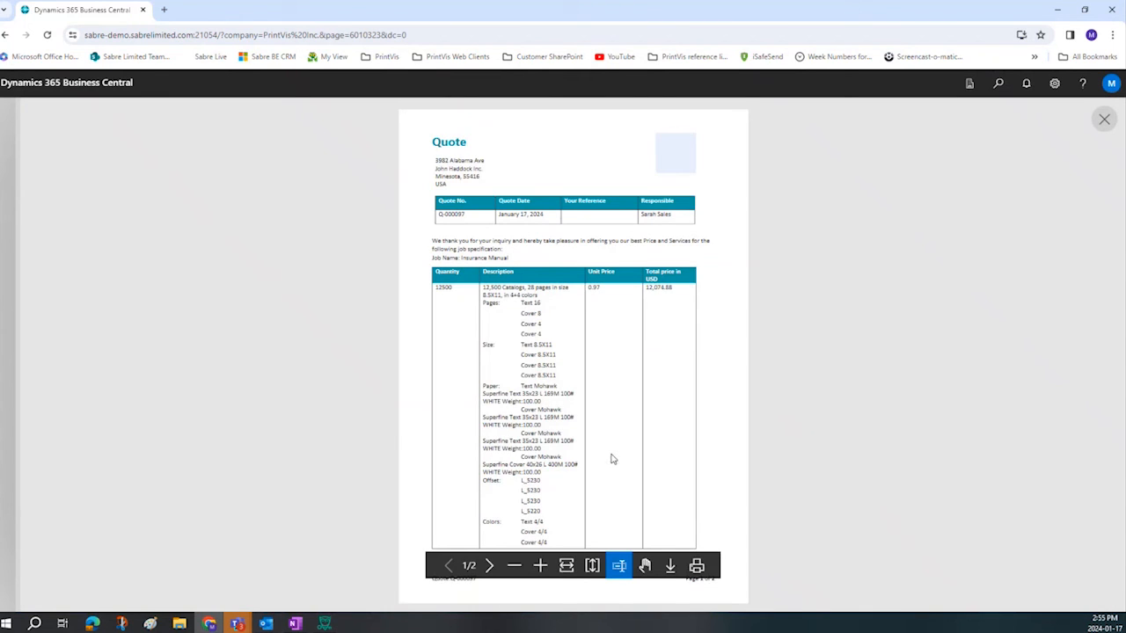
scroll(517, 325, "down", 2)
scroll(514, 325, "down", 1)
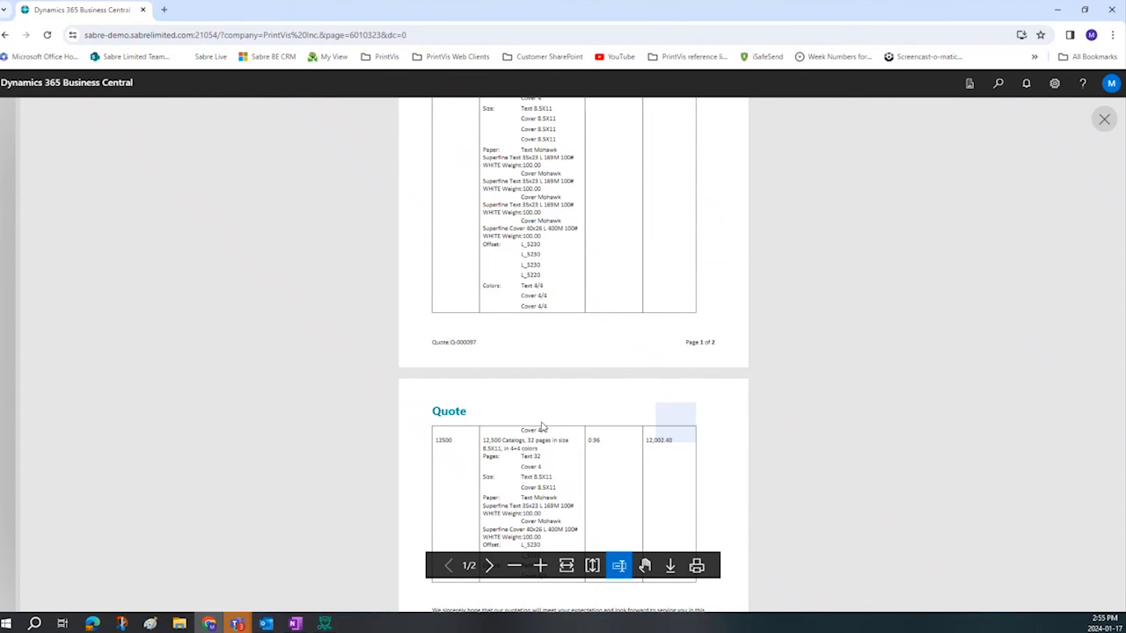
scroll(543, 431, "up", 4)
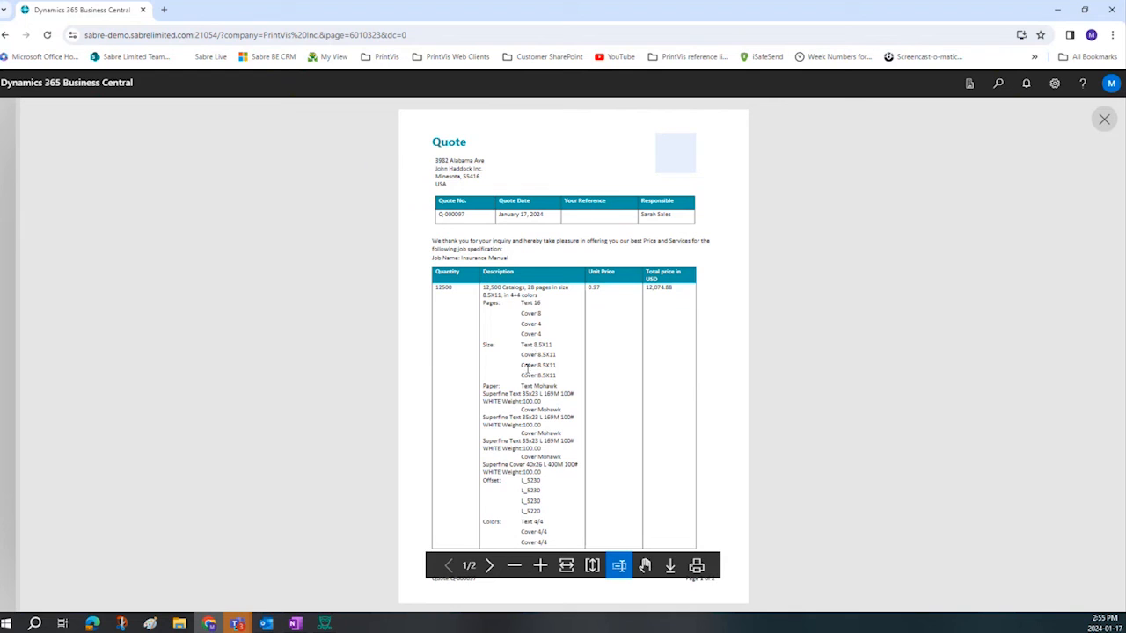
scroll(528, 387, "down", 5)
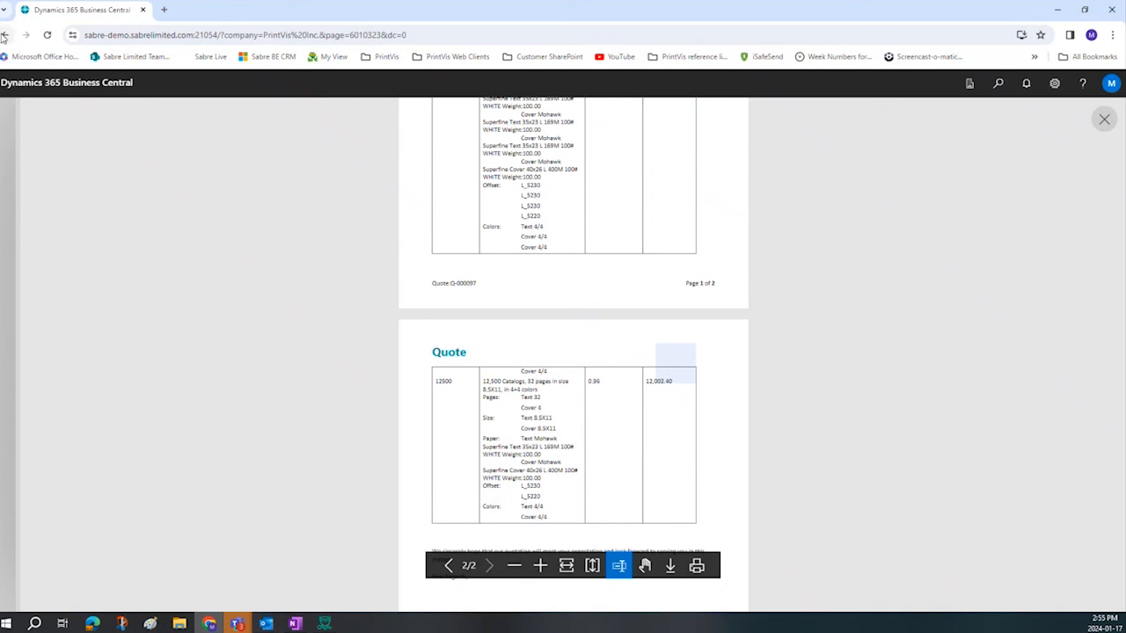
left_click(4, 36)
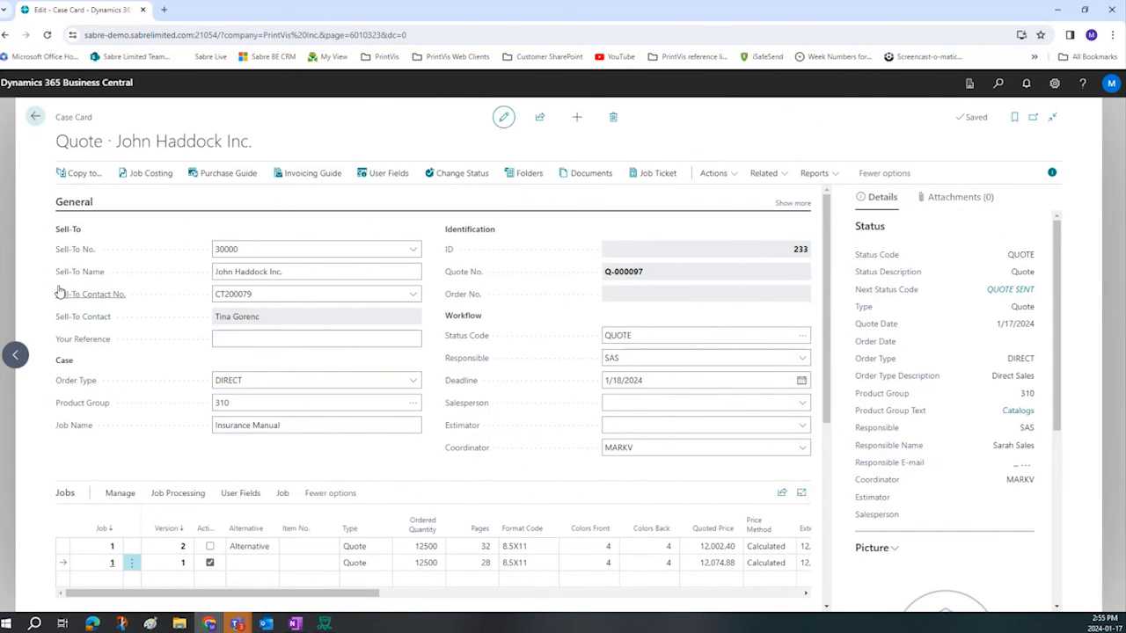
- Leave the case card and create a new case request for the customer Progressive Home Furnishings
mouse_move(60, 292)
left_click(35, 117)
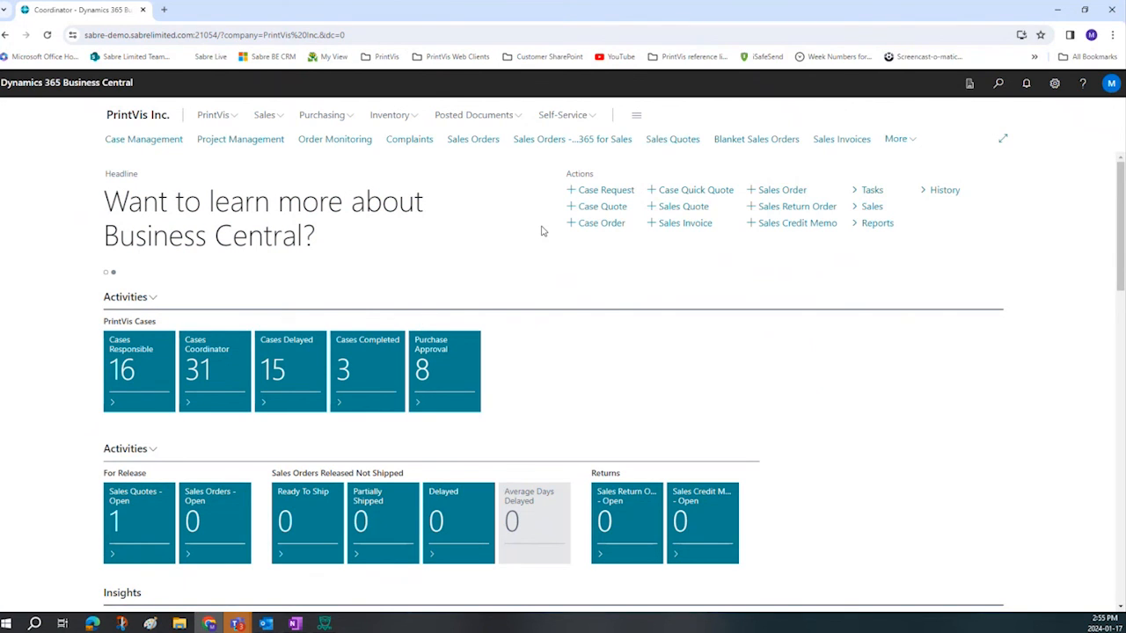
left_click(603, 190)
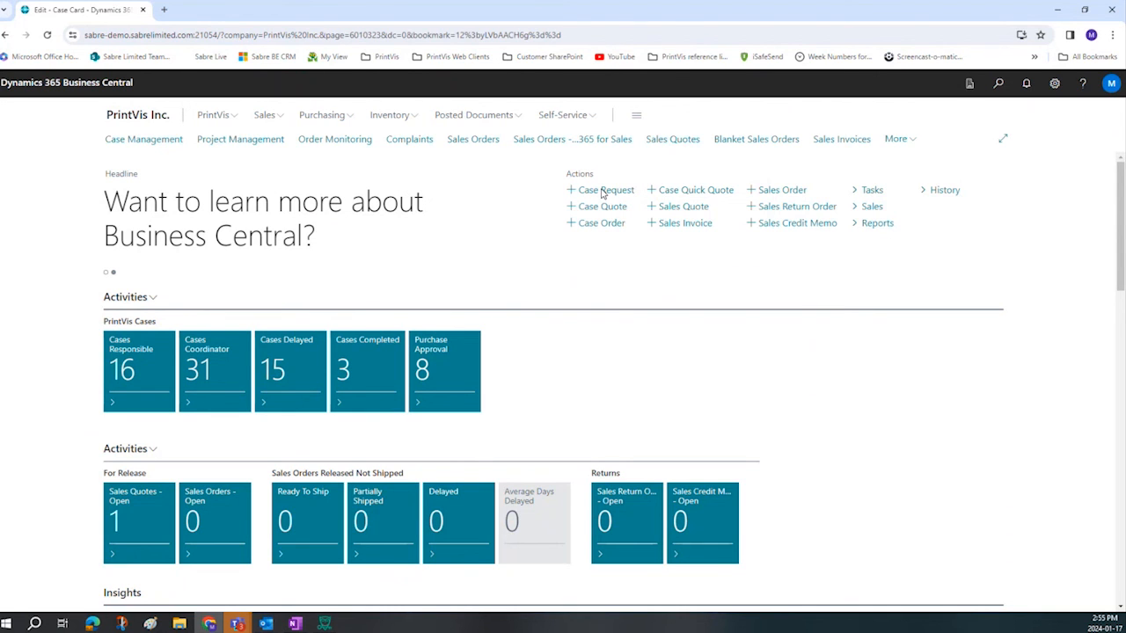
left_click(252, 249)
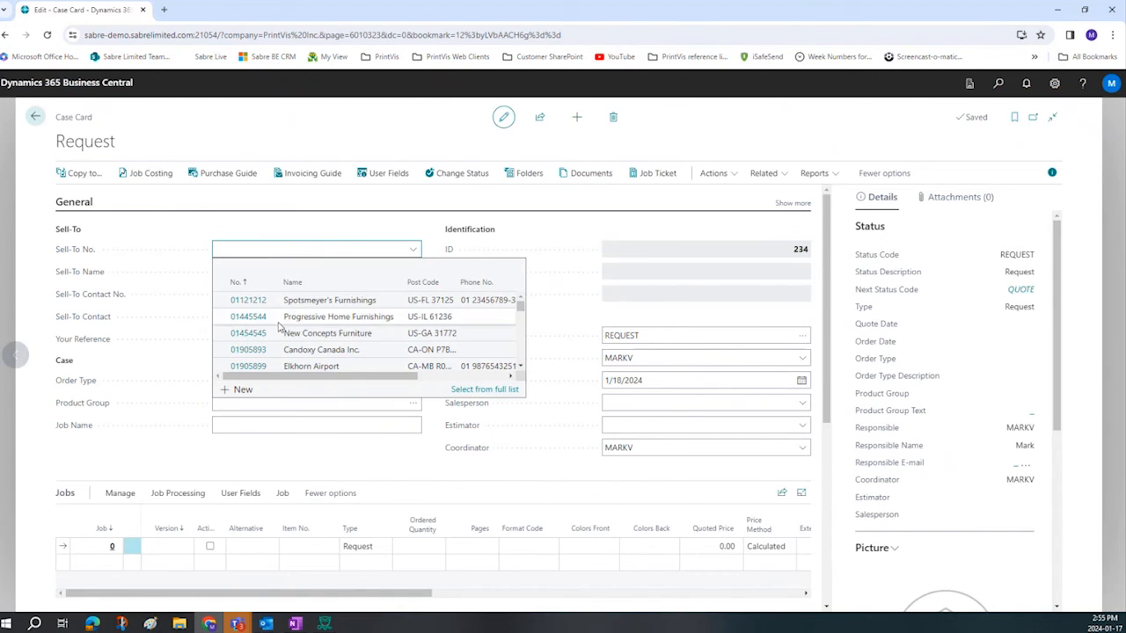
left_click(308, 321)
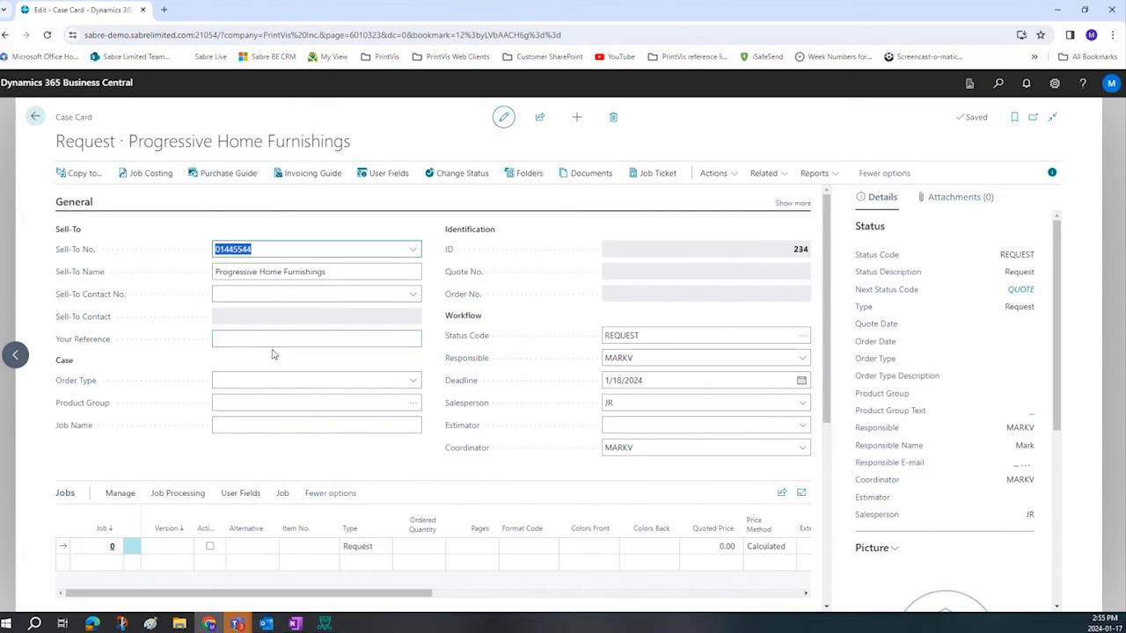
- Set the case's order type to DIRECT, its product group to 202 (2-Panel Brochure) and its job name to "Digital folder"
left_click(410, 380)
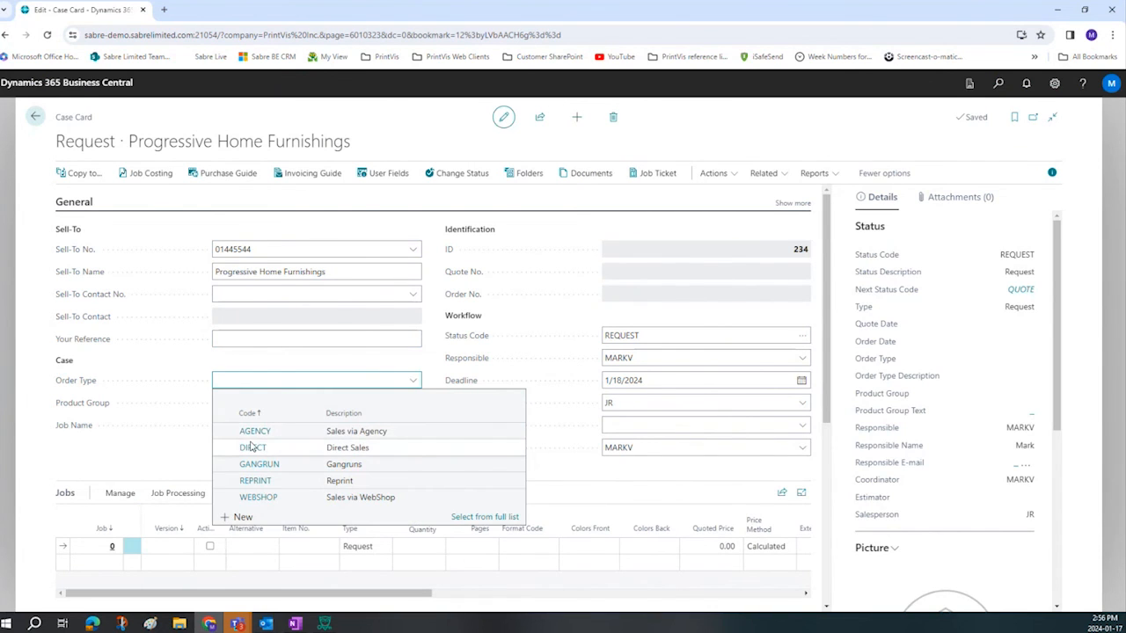
left_click(254, 448)
left_click(412, 405)
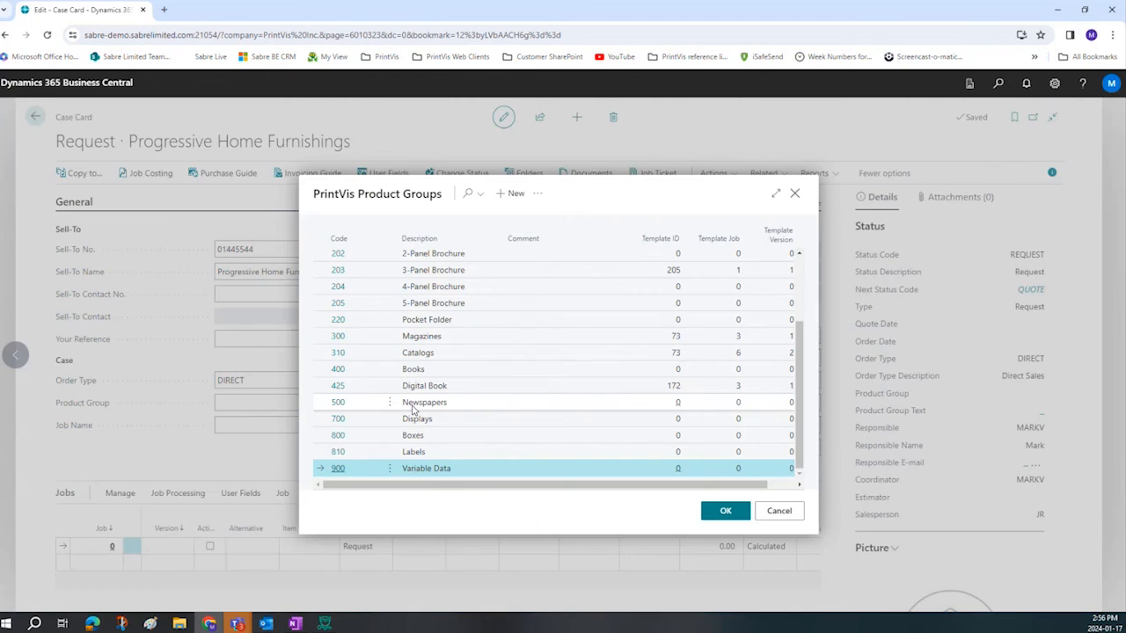
scroll(467, 281, "up", 1)
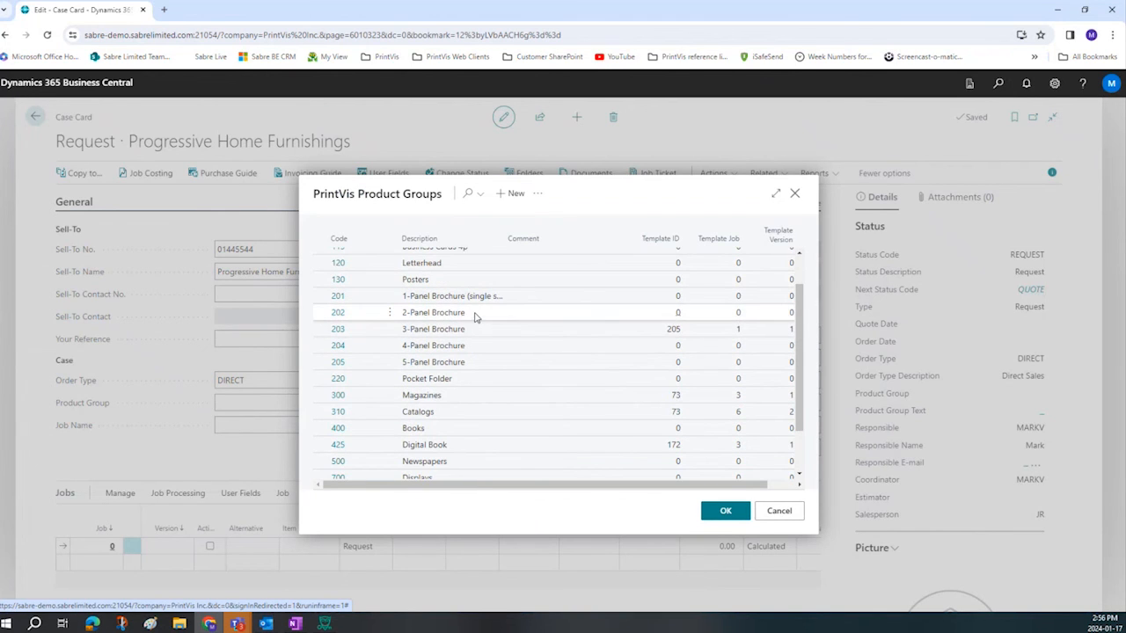
left_click(475, 314)
left_click(725, 511)
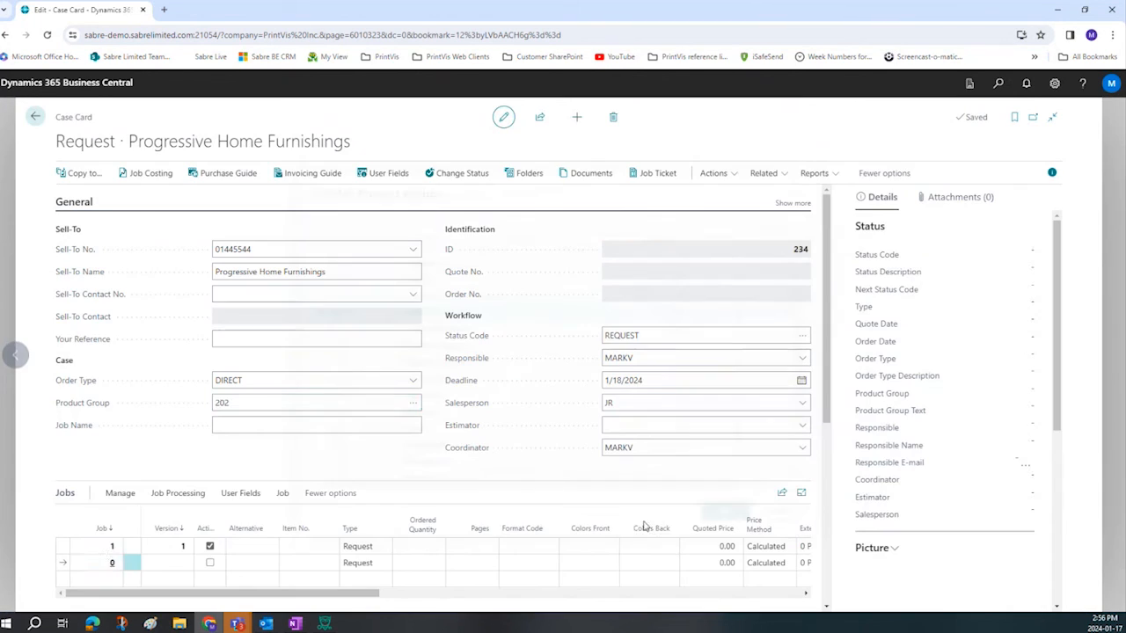
left_click(236, 426)
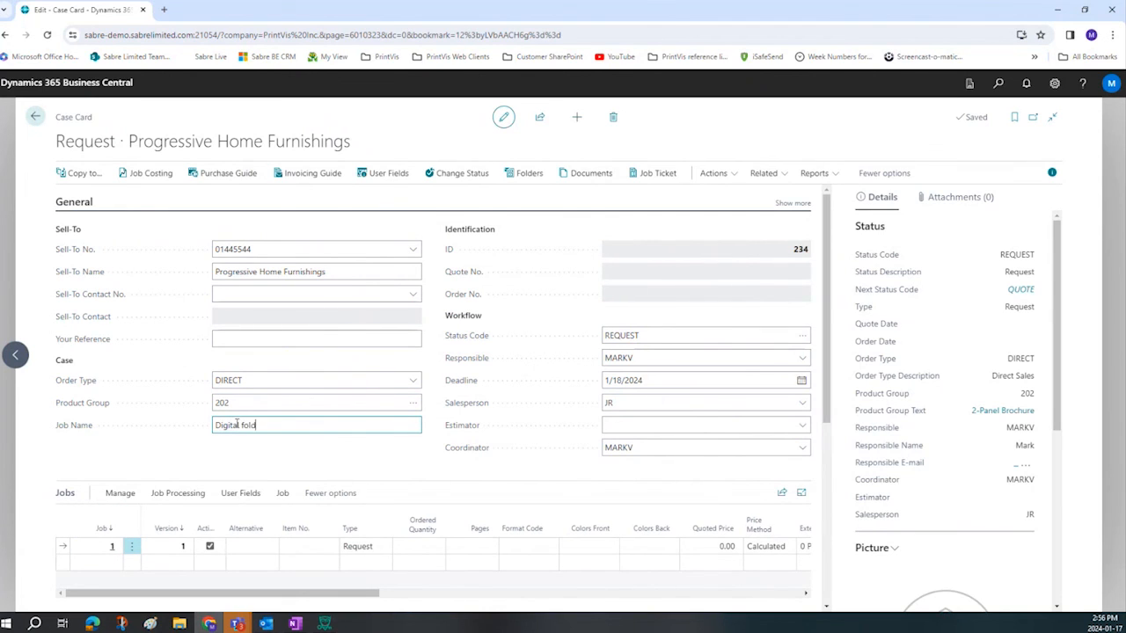
- Fill in job 1 with ordered quantity 250, 4 pages, format 8.5x11, and 4 colors on both front and back
left_click(409, 547)
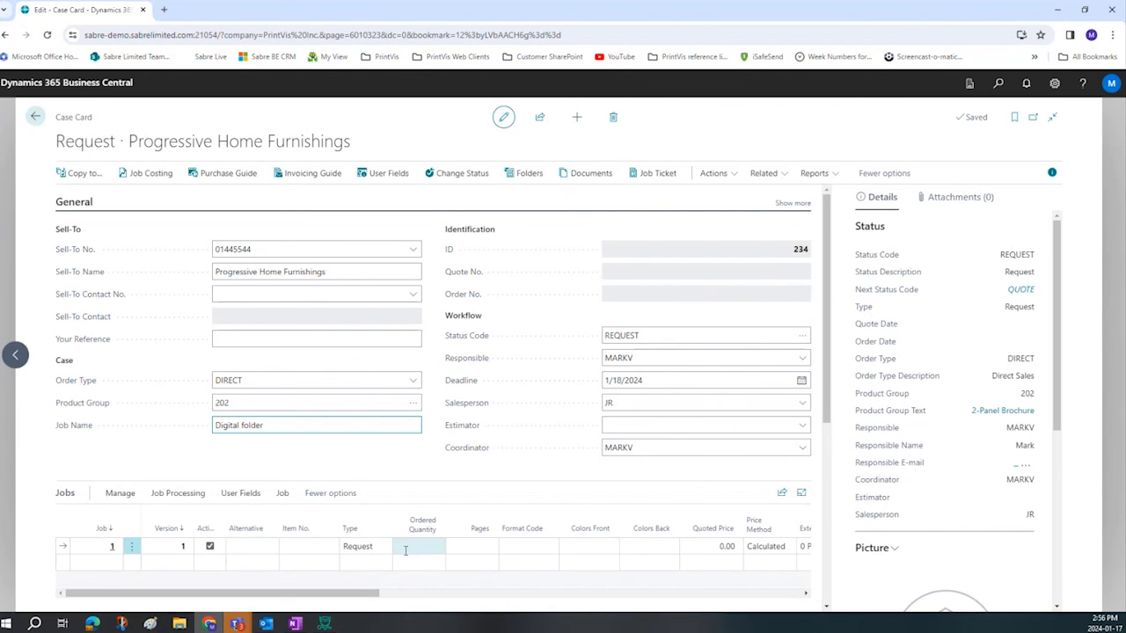
type("250")
key("Tab")
type("4")
key("Tab")
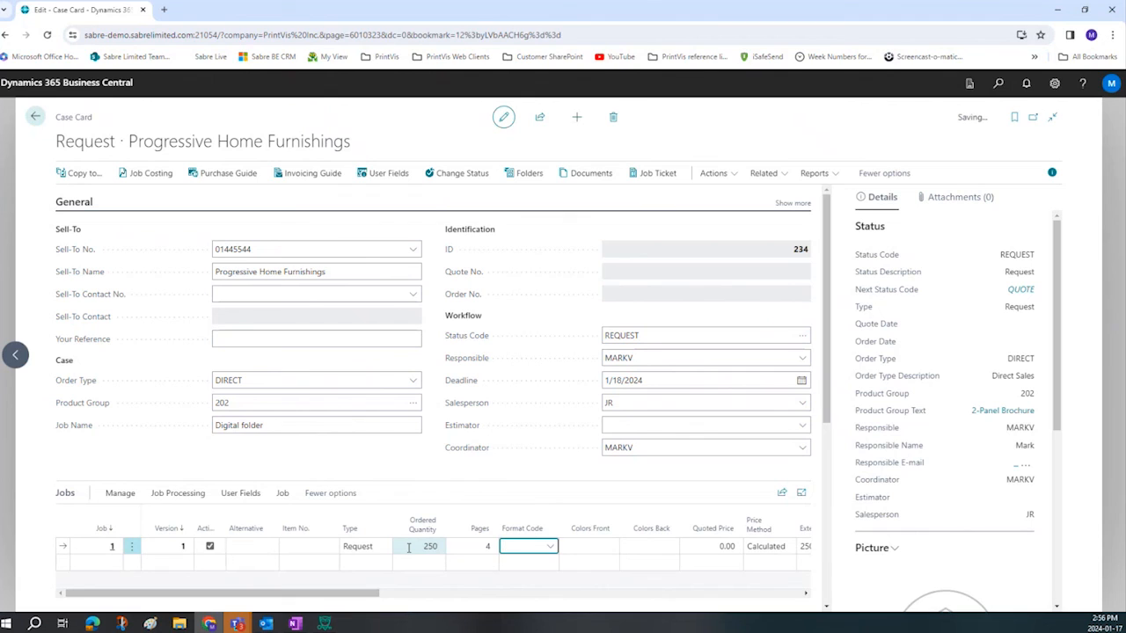
type("8.5x11")
key("Tab")
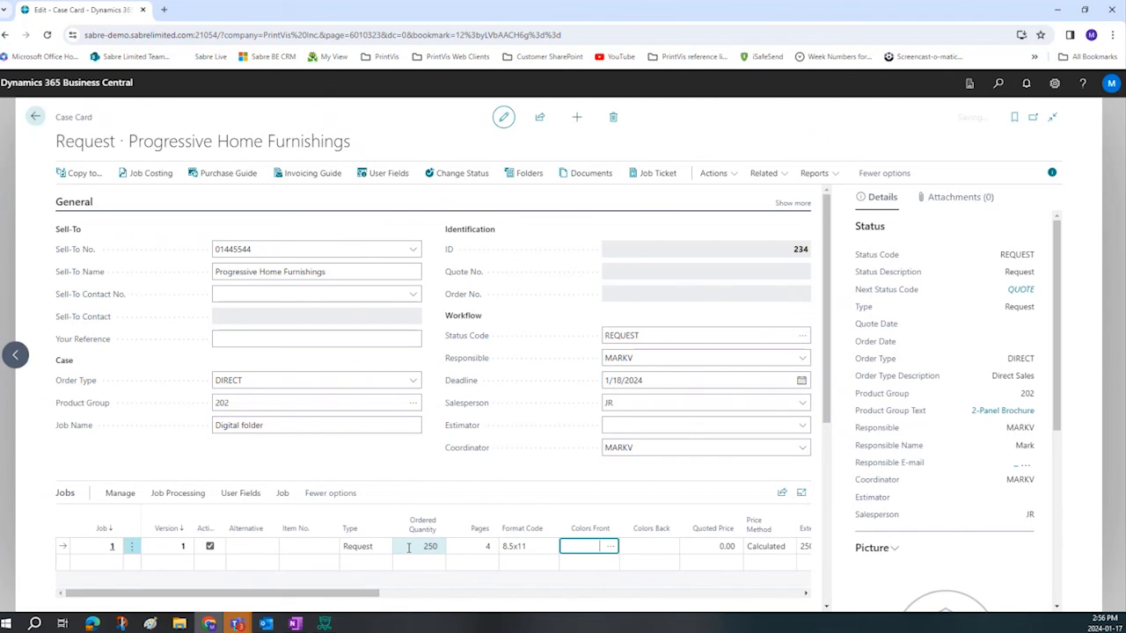
type("4")
key("Tab")
type("4")
key("Tab")
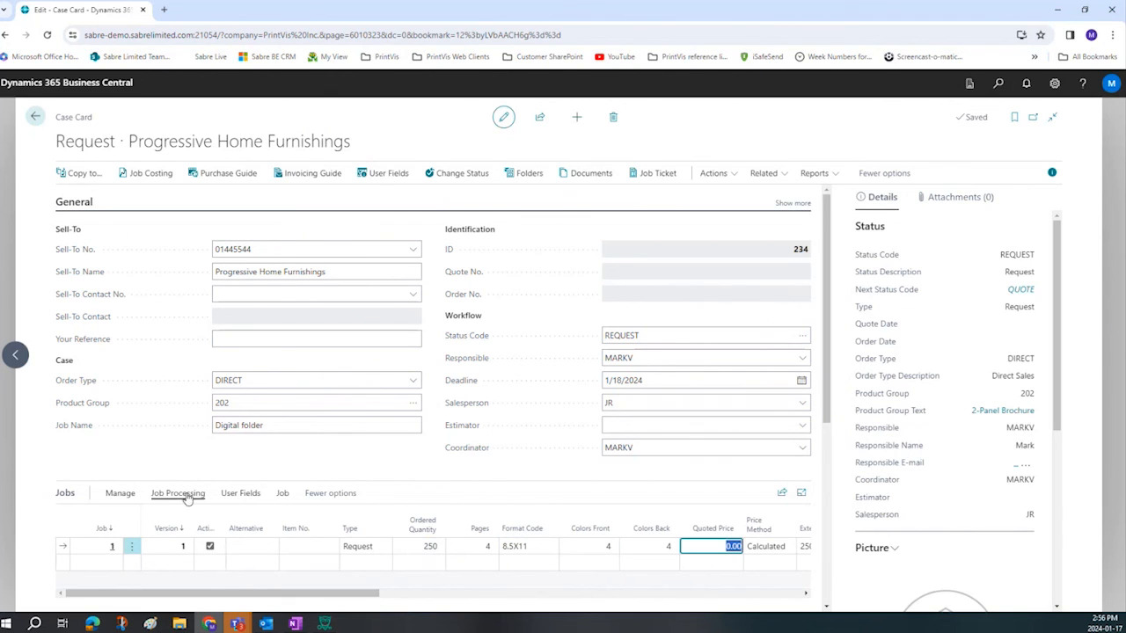
- Open the job card of the Digital folder job and create a sheet in its job items
left_click(119, 494)
left_click(163, 541)
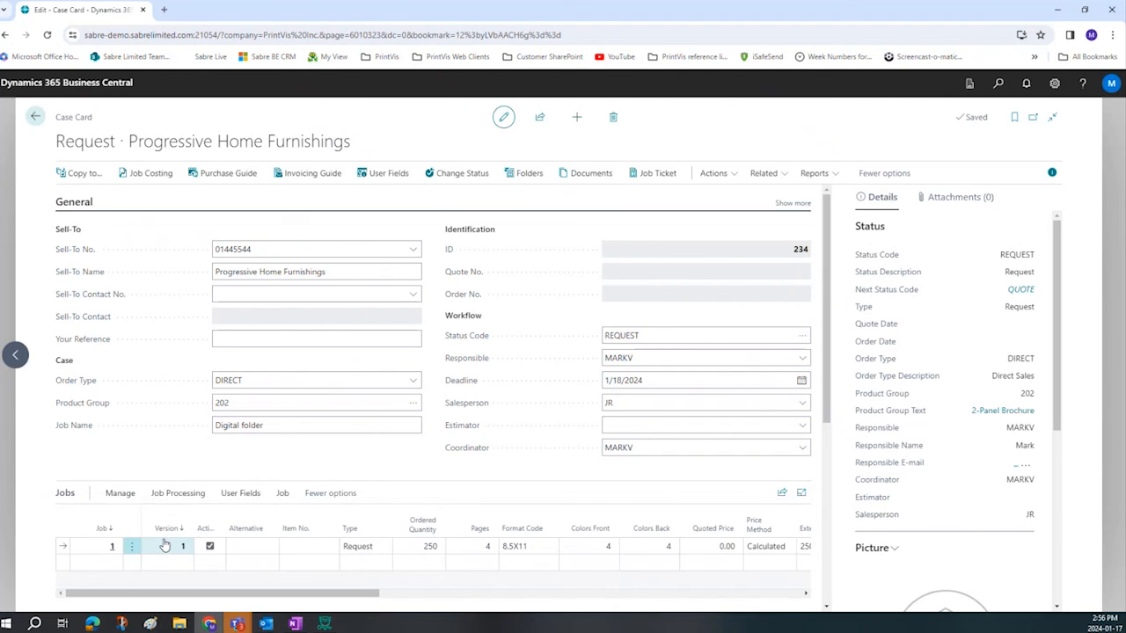
left_click(137, 211)
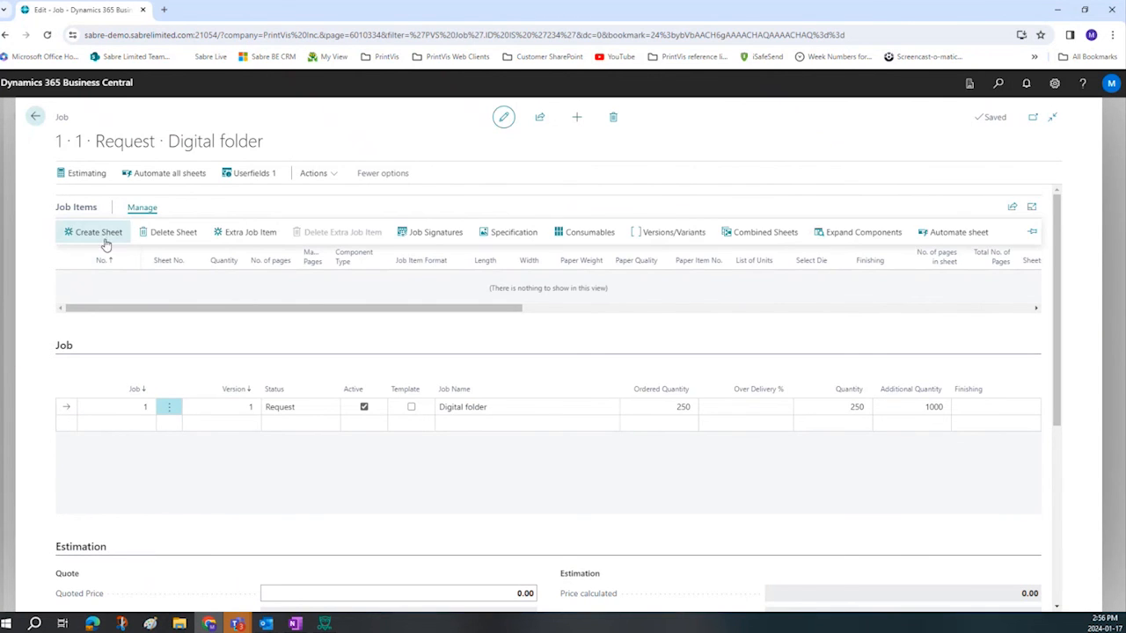
left_click(100, 230)
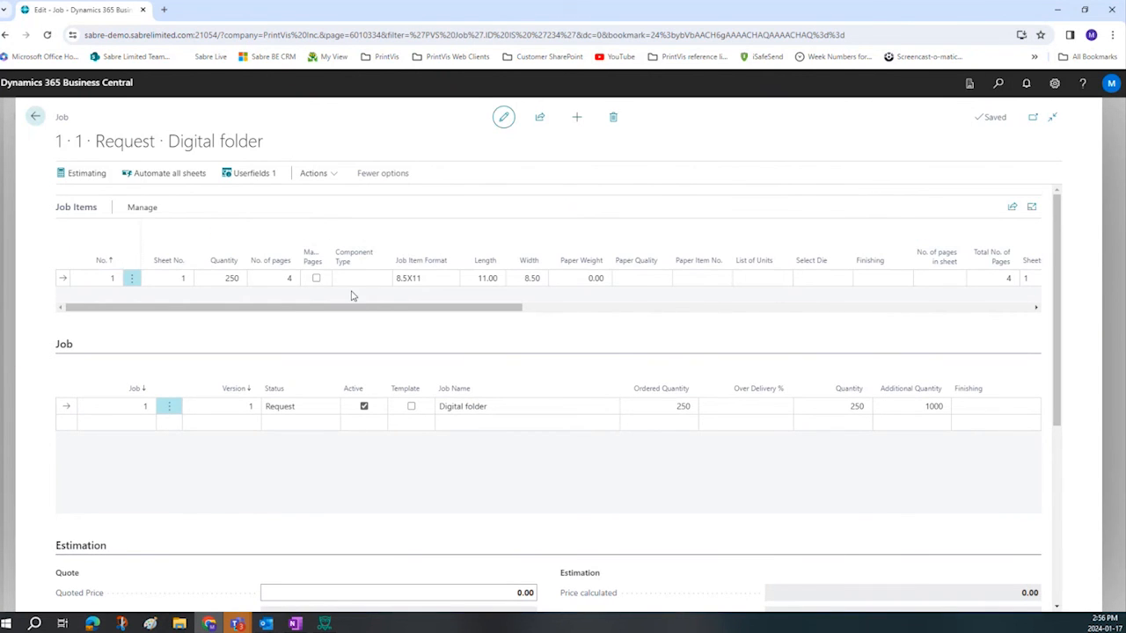
left_click(604, 279)
left_click(641, 278)
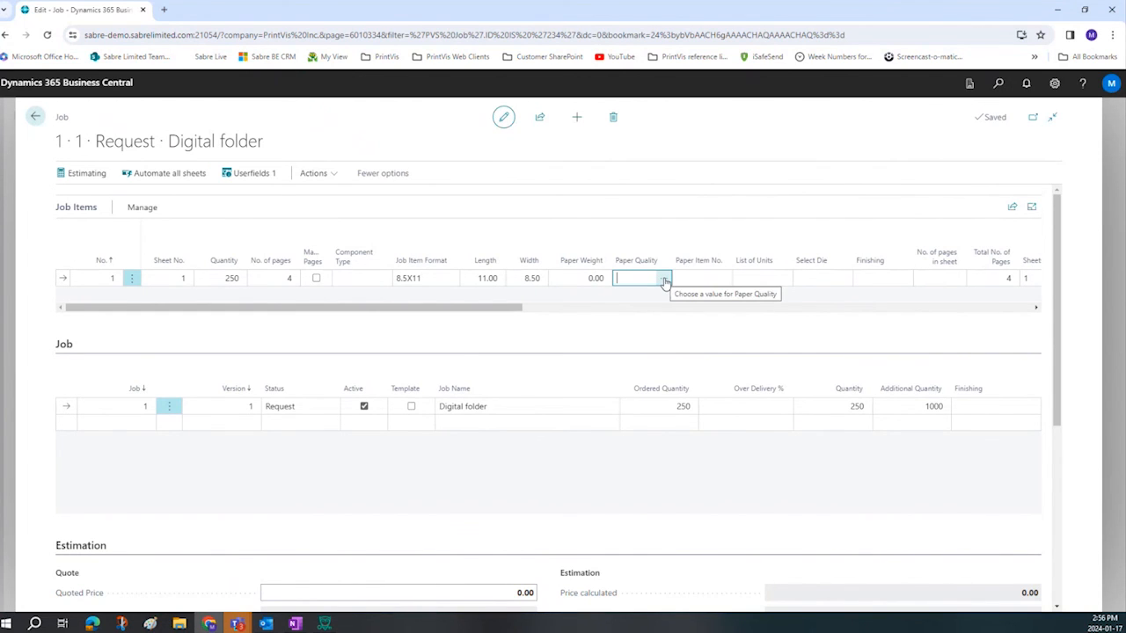
left_click(666, 281)
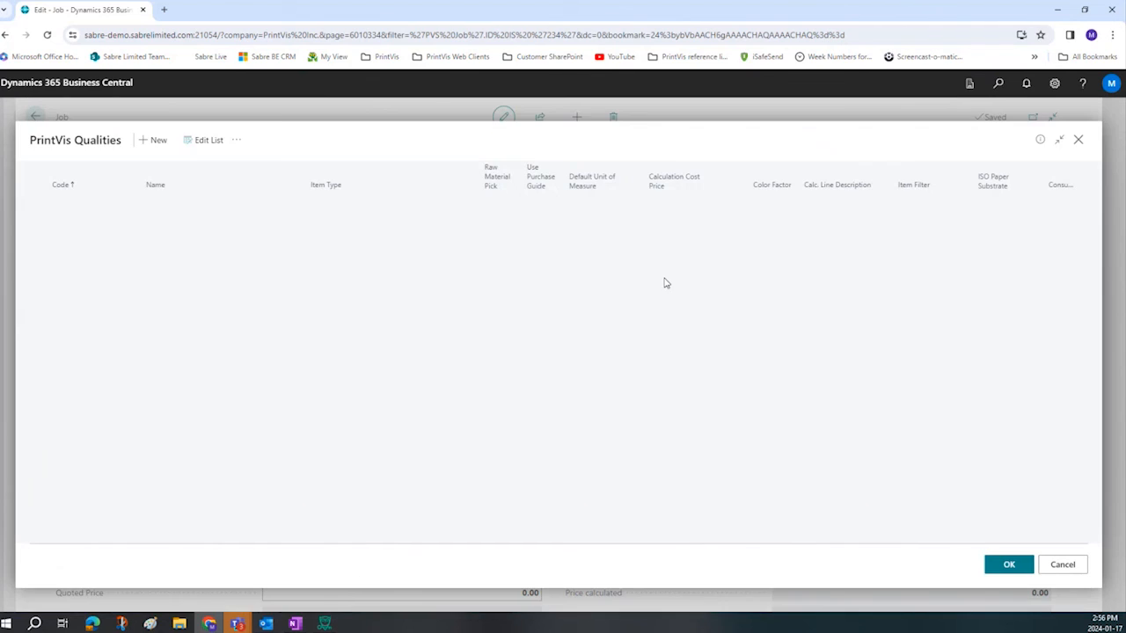
left_click(1060, 564)
- Set the job item's paper weight to 80 and its paper quality to COATED
left_click(581, 279)
type("80")
left_click(638, 280)
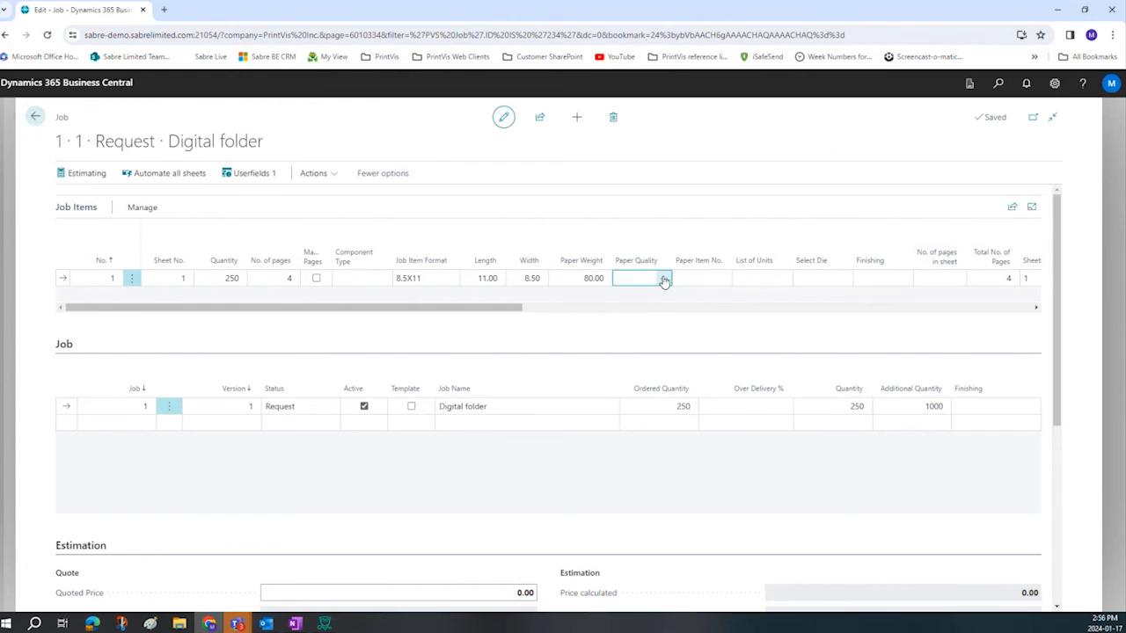
left_click(664, 279)
left_click(40, 241)
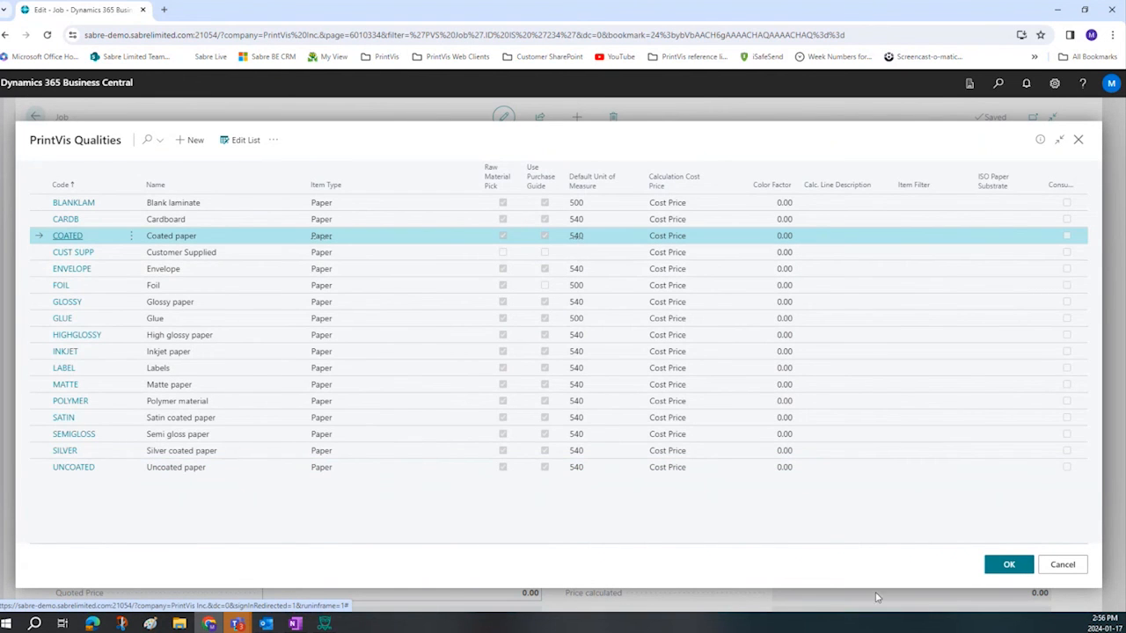
left_click(1009, 564)
- Choose paper item PS-075 (8 PT C2S, 23 x 35) for the job item
left_click(723, 279)
left_click(724, 282)
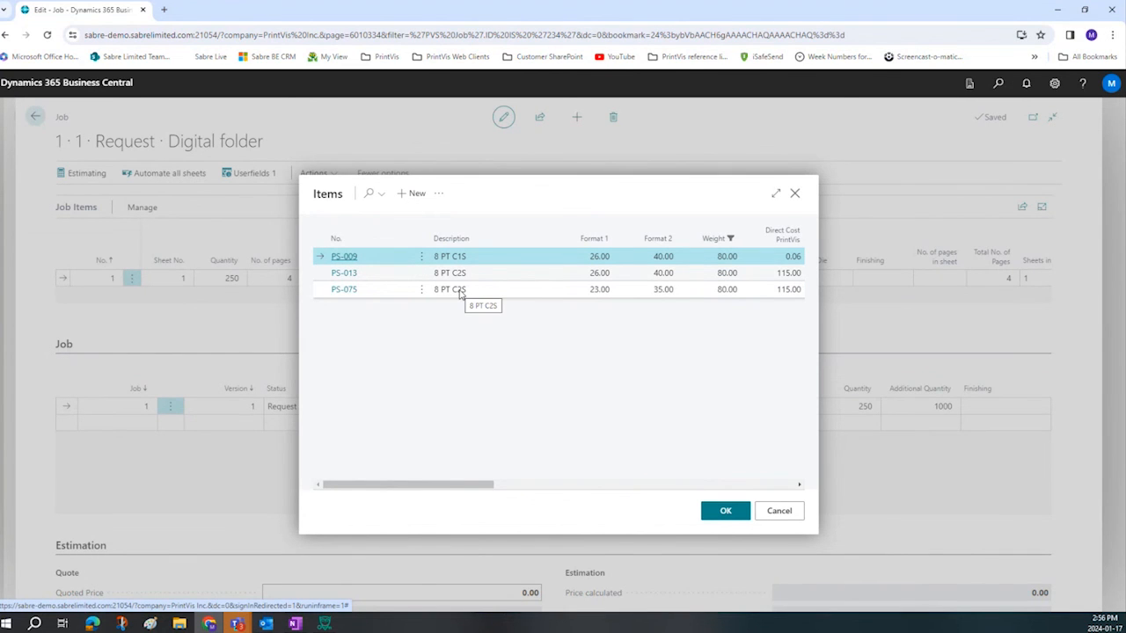
left_click(459, 290)
left_click(723, 511)
- Assign the list of units L_6510 (HP Indigo 3500 4C) to the job item
left_click(755, 280)
left_click(786, 280)
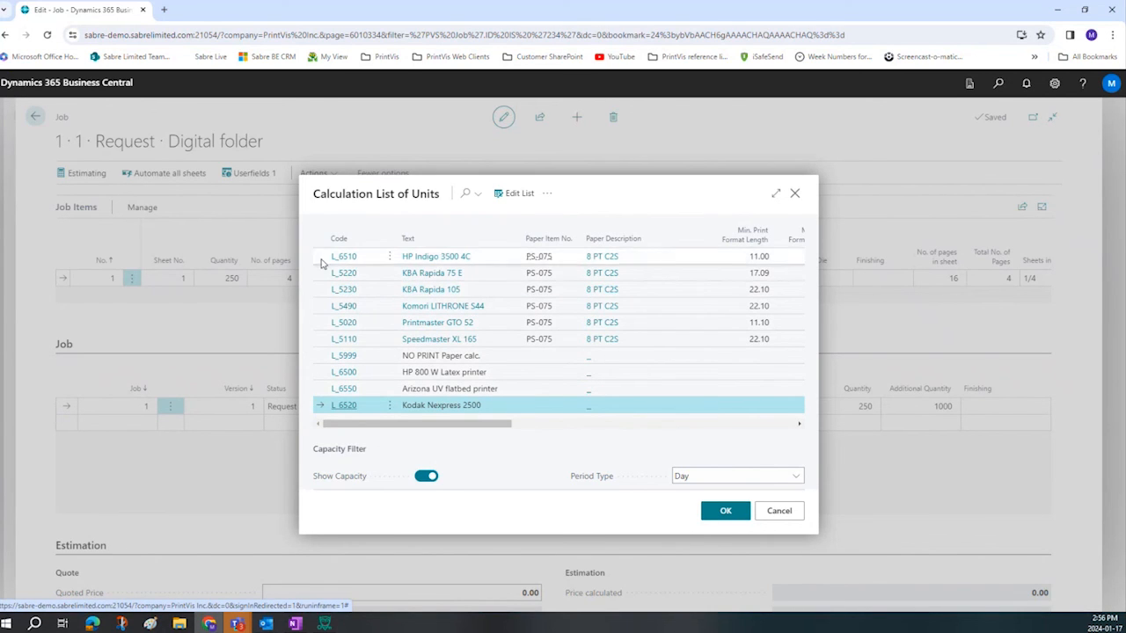
left_click(538, 256)
left_click(726, 515)
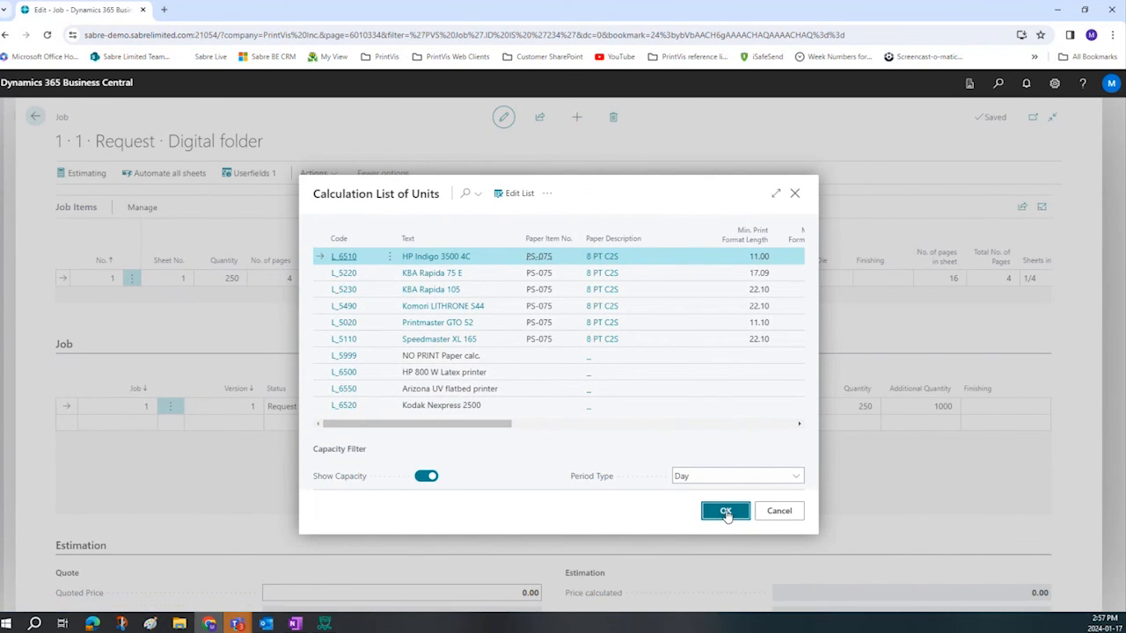
left_click(725, 515)
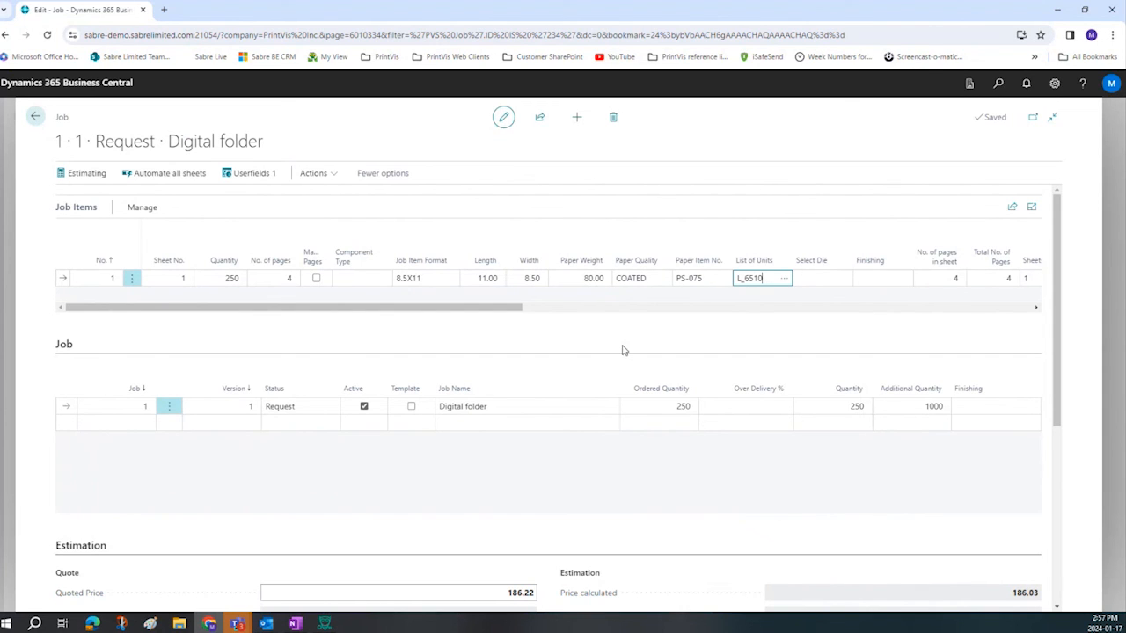
- Review the sheet's specifications, including its format, quantities and imposition layout, and return to the job card
left_click(141, 208)
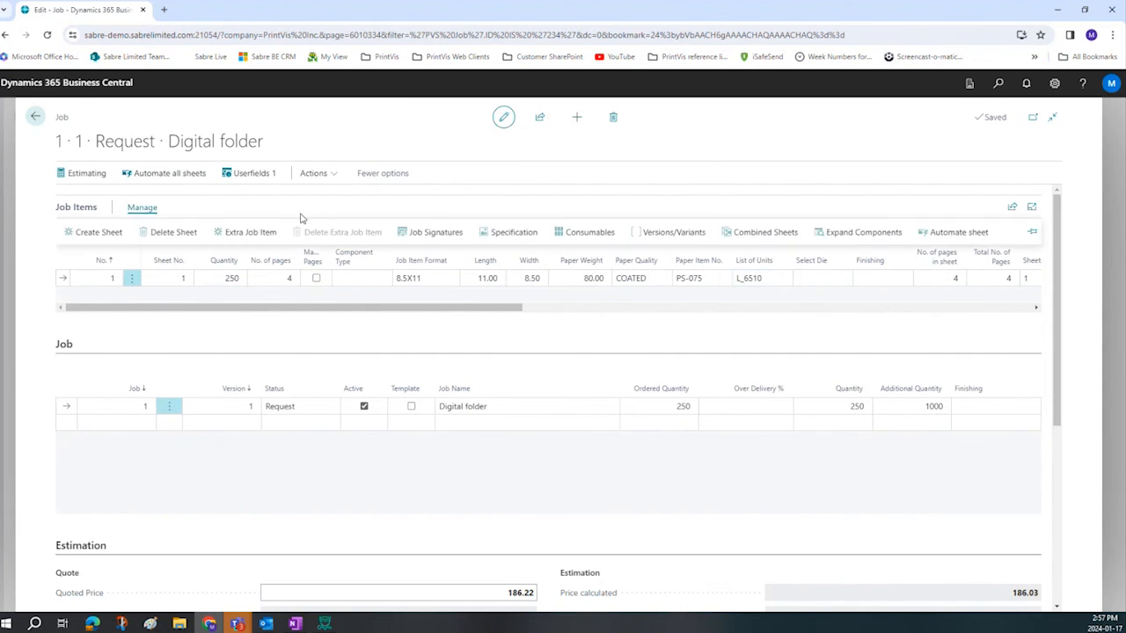
left_click(501, 234)
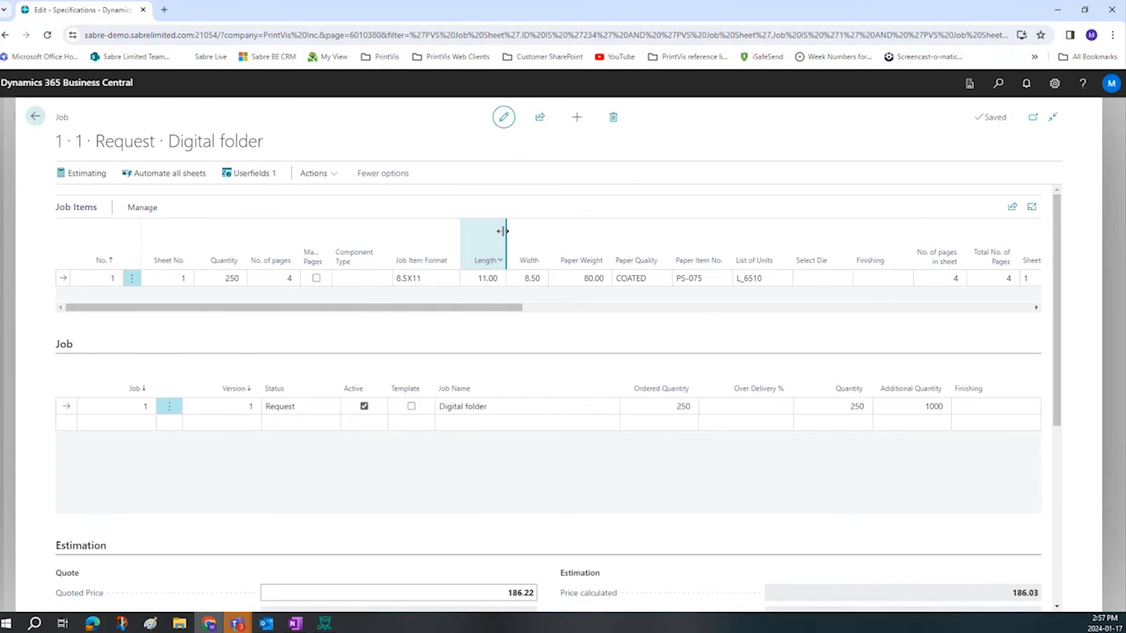
left_click(783, 254)
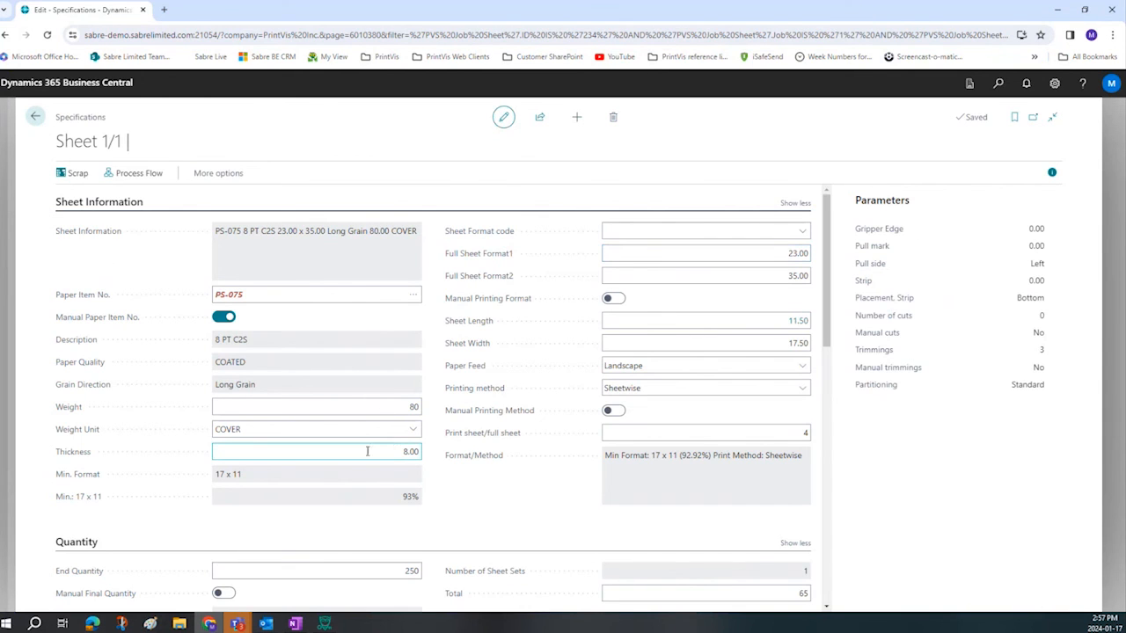
scroll(394, 456, "down", 2)
scroll(394, 455, "up", 1)
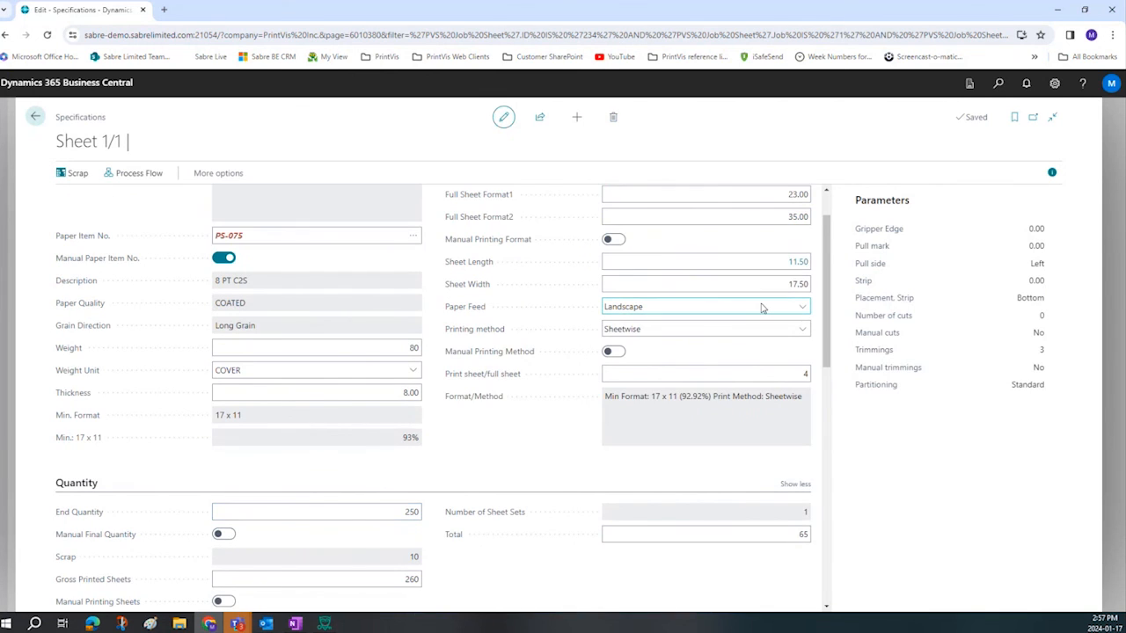
scroll(579, 462, "down", 2)
scroll(577, 458, "down", 4)
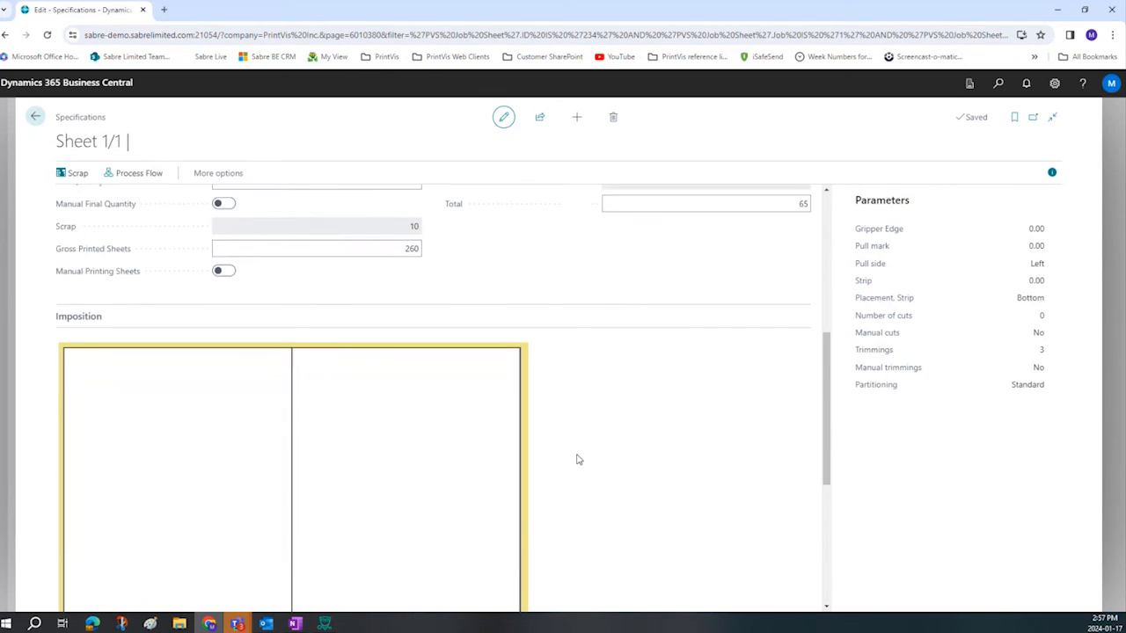
scroll(578, 452, "up", 5)
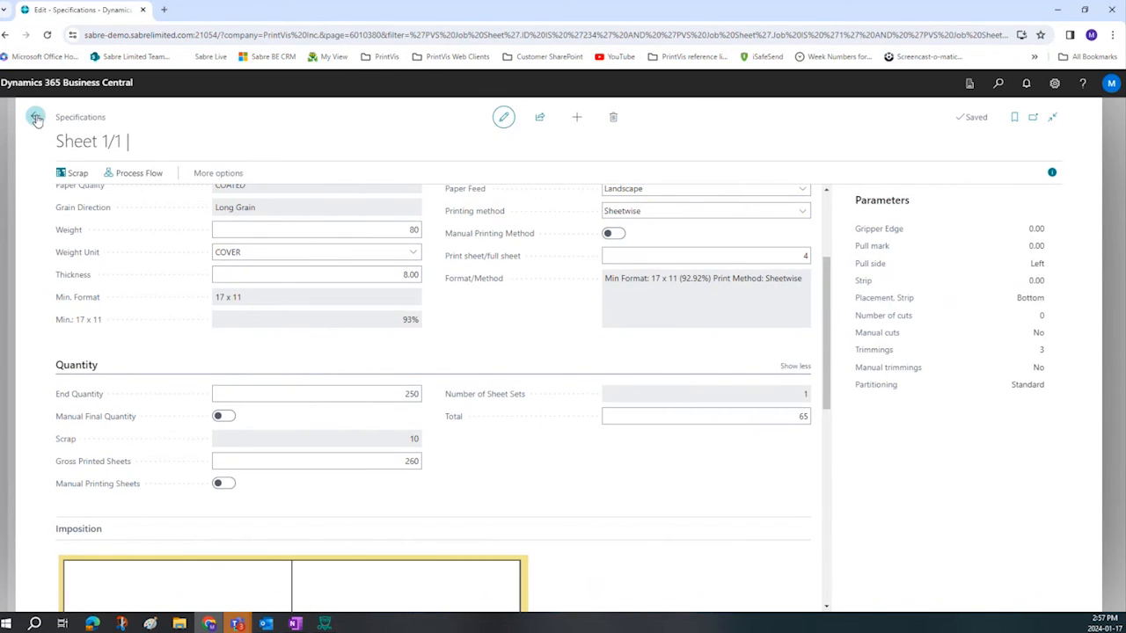
left_click(36, 116)
- Open the Digital folder job's estimate and bring up the calculation unit choices for a new line
left_click(76, 176)
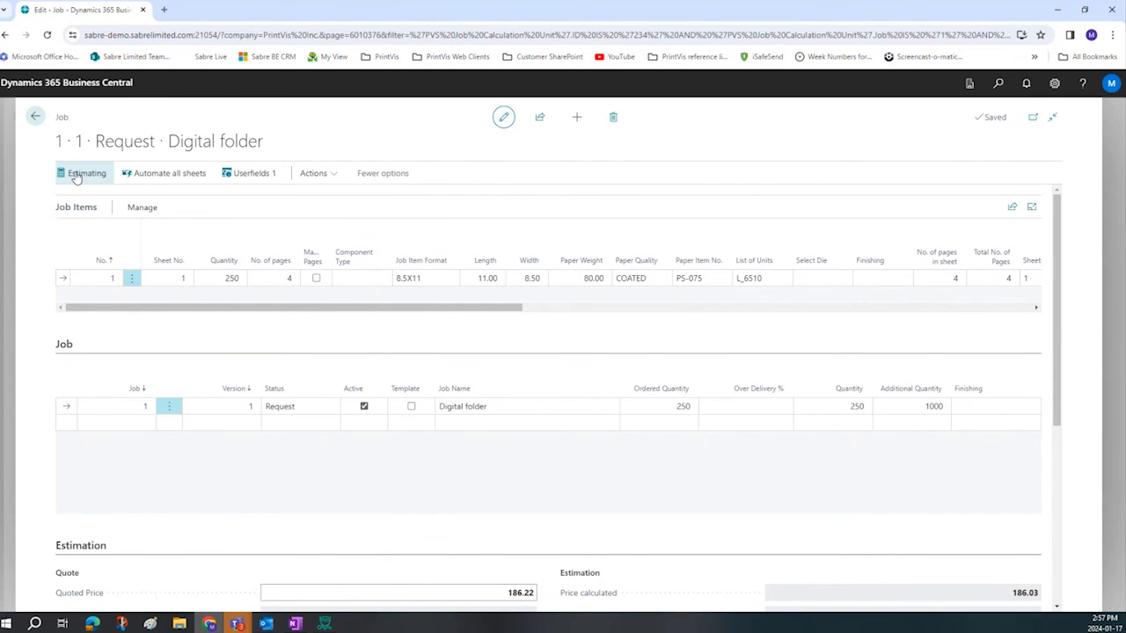
left_click(100, 240)
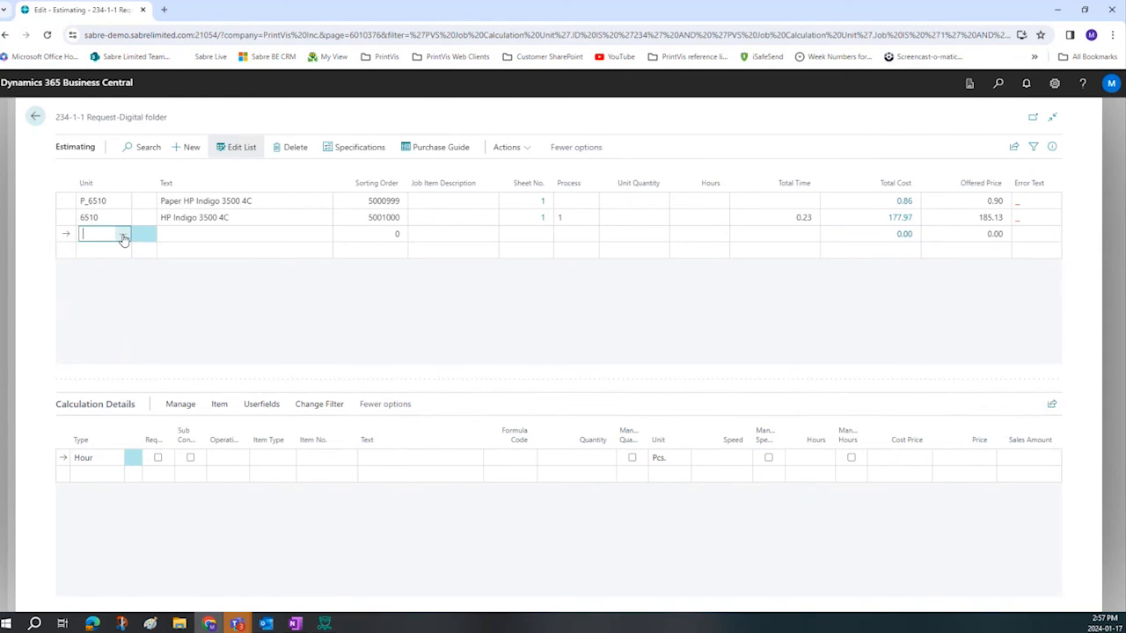
left_click(123, 236)
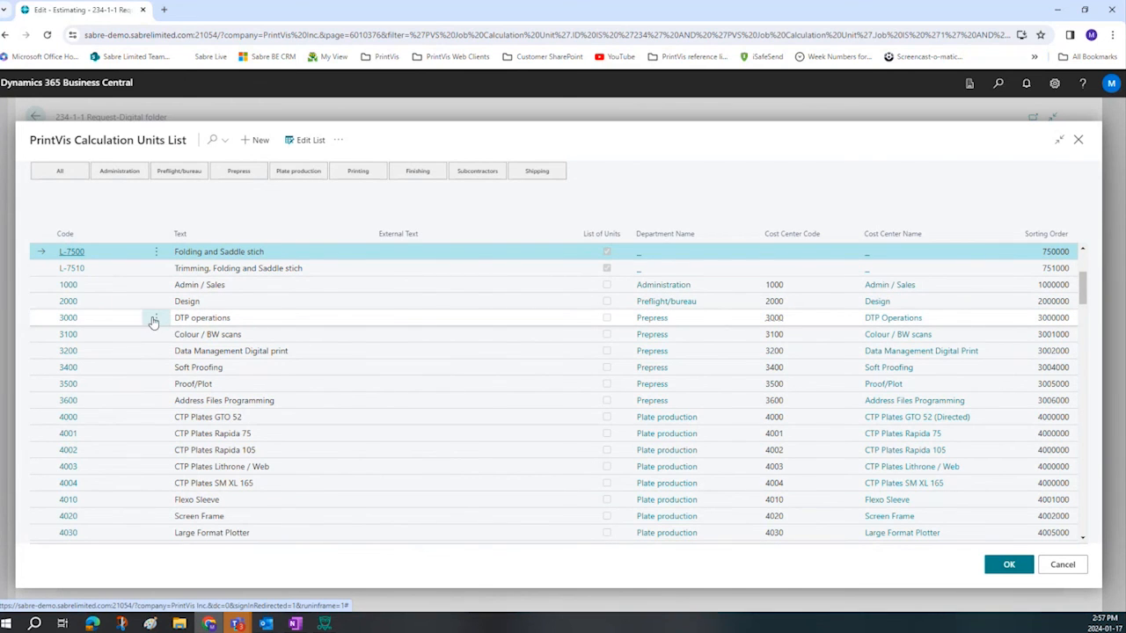
- Mark units 3000 DTP operations and 3400 Soft Proofing, and look through the list for a trimming unit
left_click(155, 318)
left_click(103, 427)
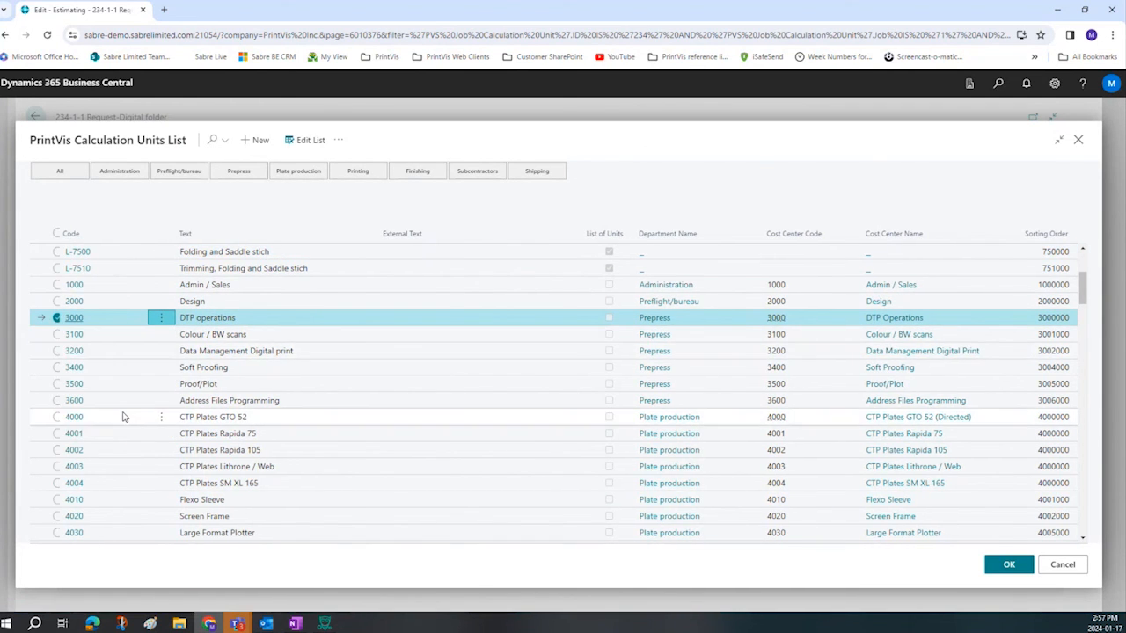
left_click(70, 367)
scroll(181, 466, "down", 3)
scroll(181, 473, "down", 10)
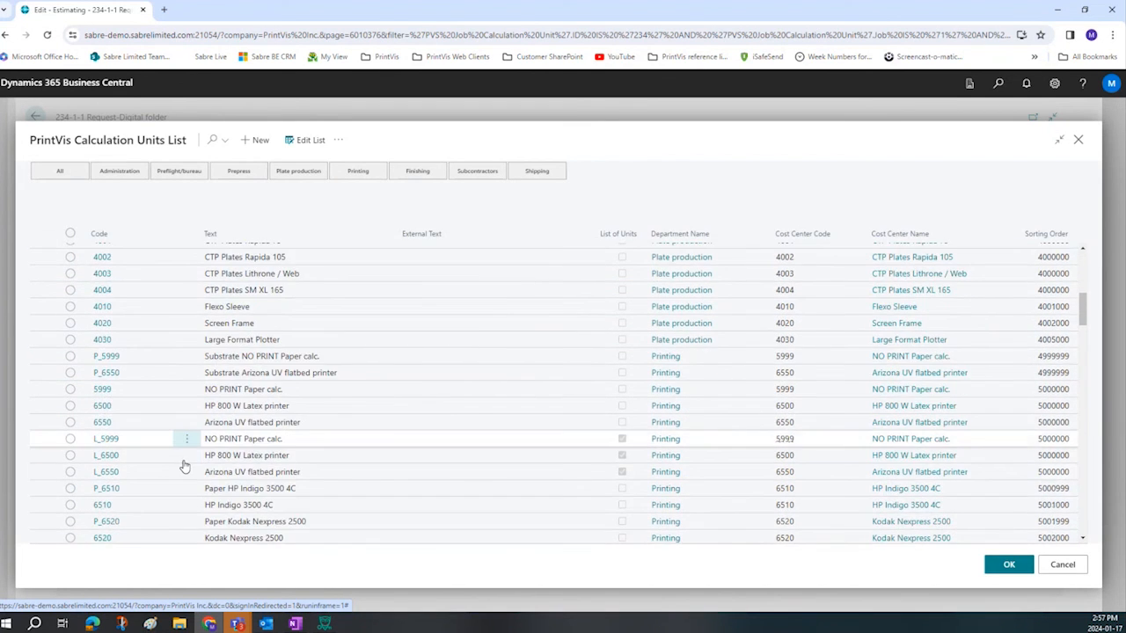
scroll(187, 466, "down", 8)
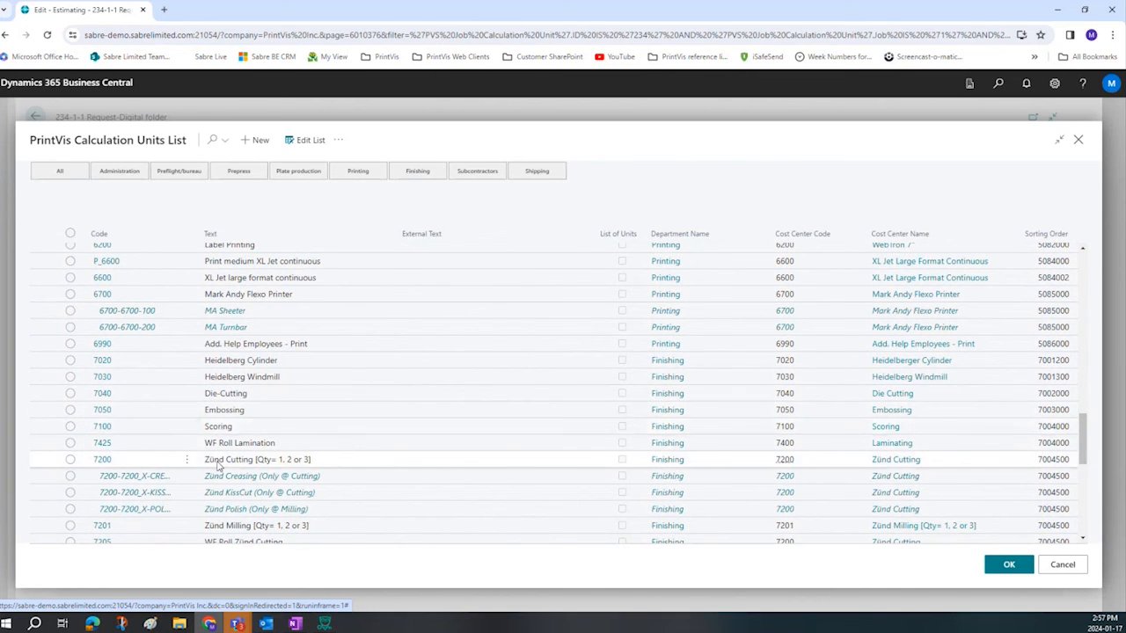
scroll(220, 463, "down", 1)
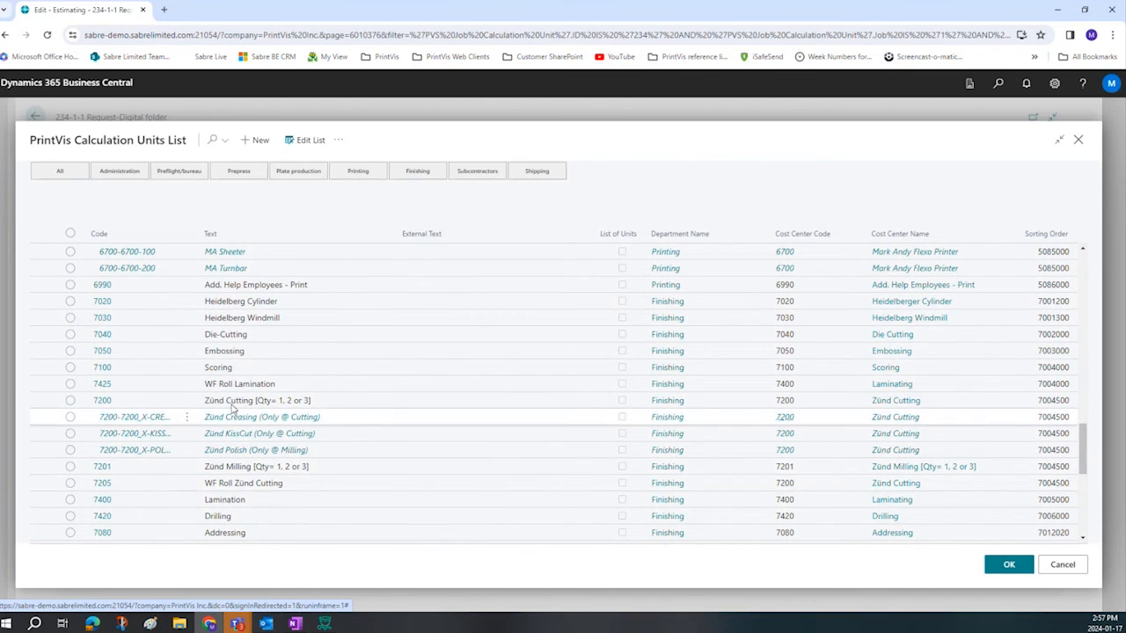
scroll(171, 413, "up", 1)
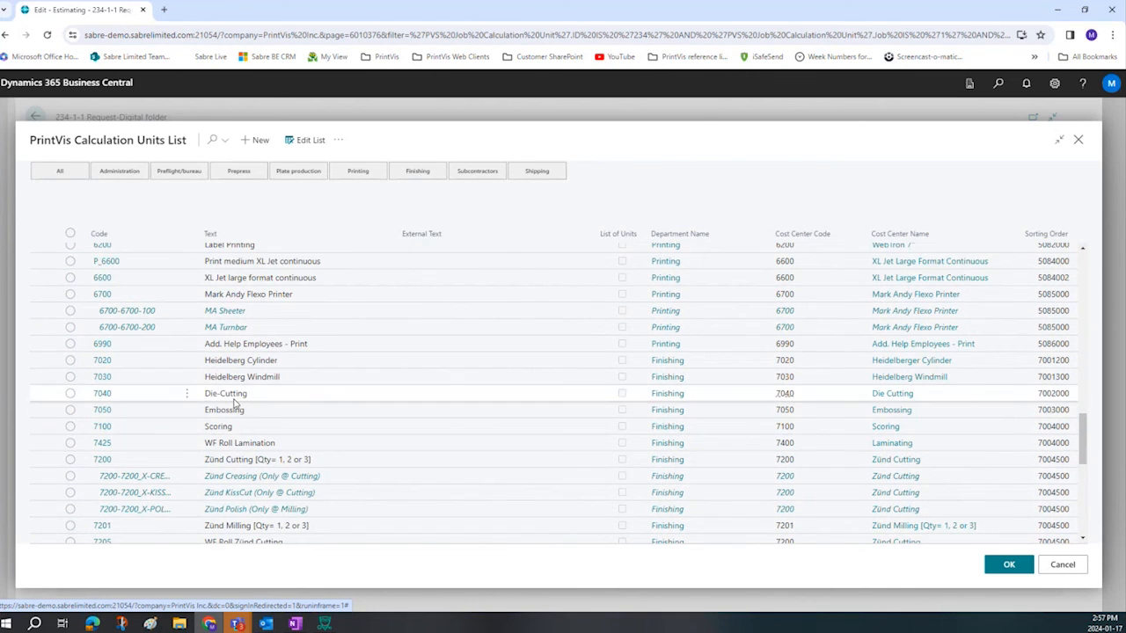
- Search the calculation units for "trim" and add unit 7820 Trimming Pack to the estimate
left_click(218, 141)
type("trim")
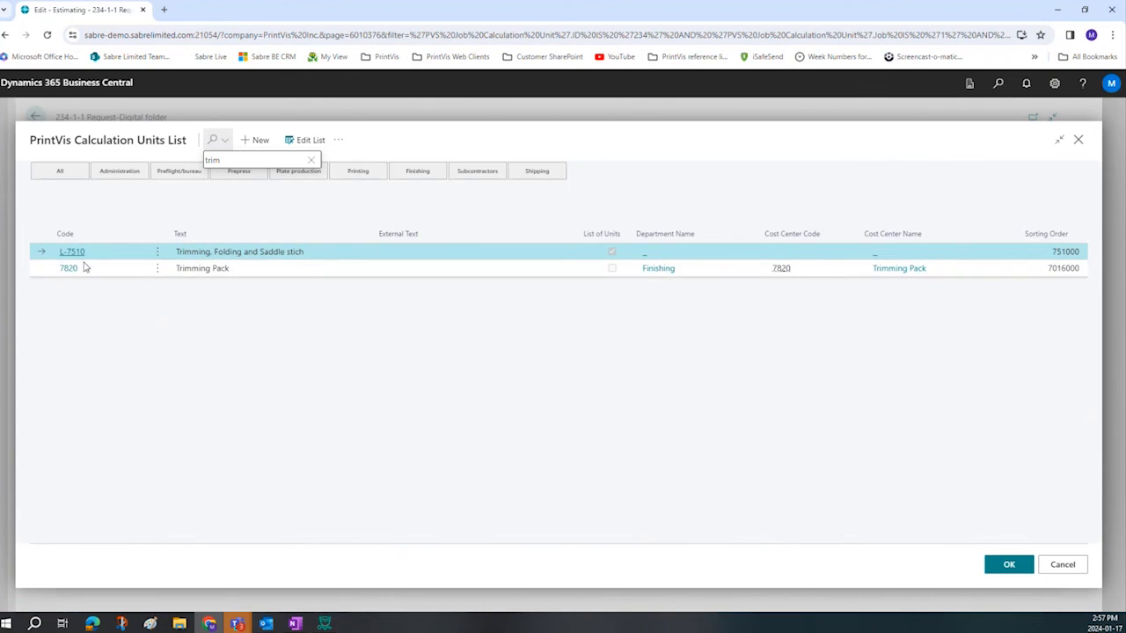
left_click(158, 269)
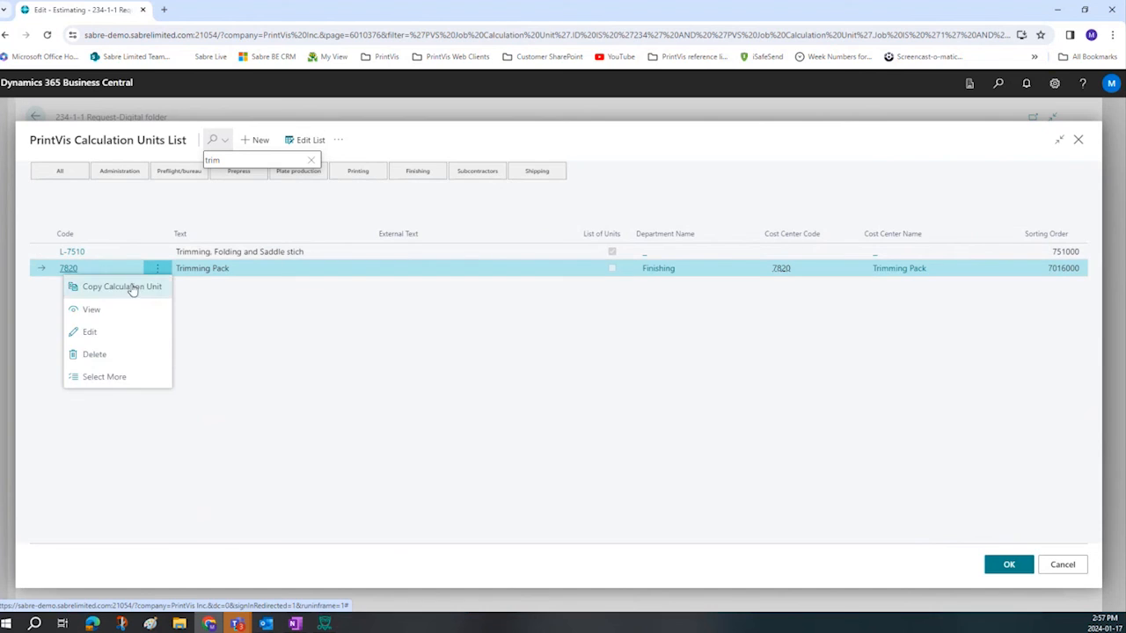
left_click(104, 376)
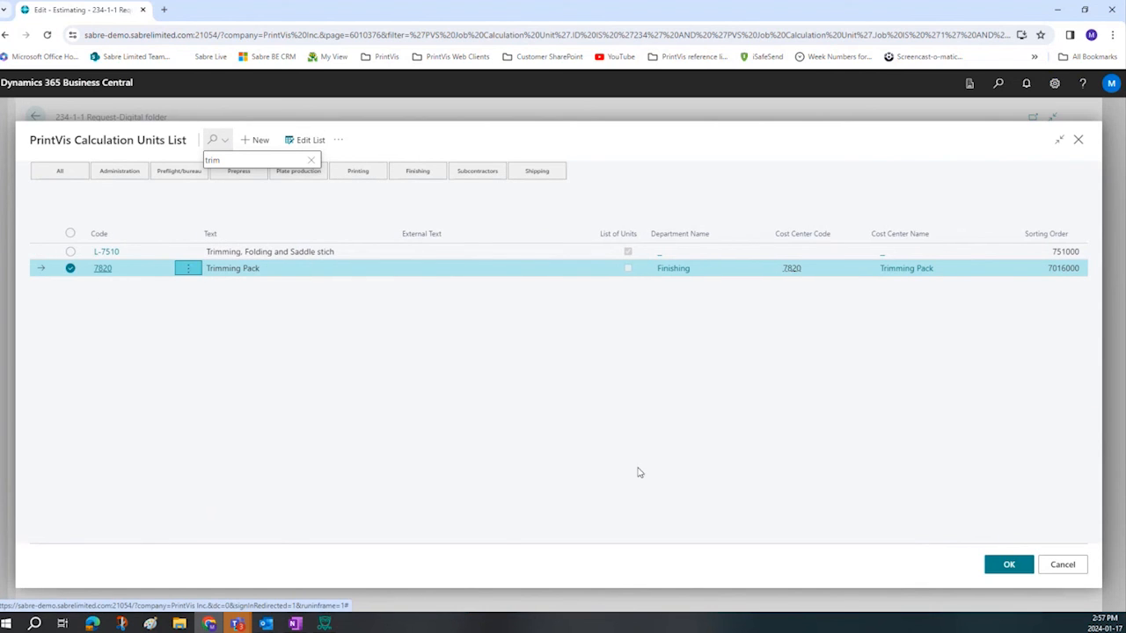
left_click(995, 564)
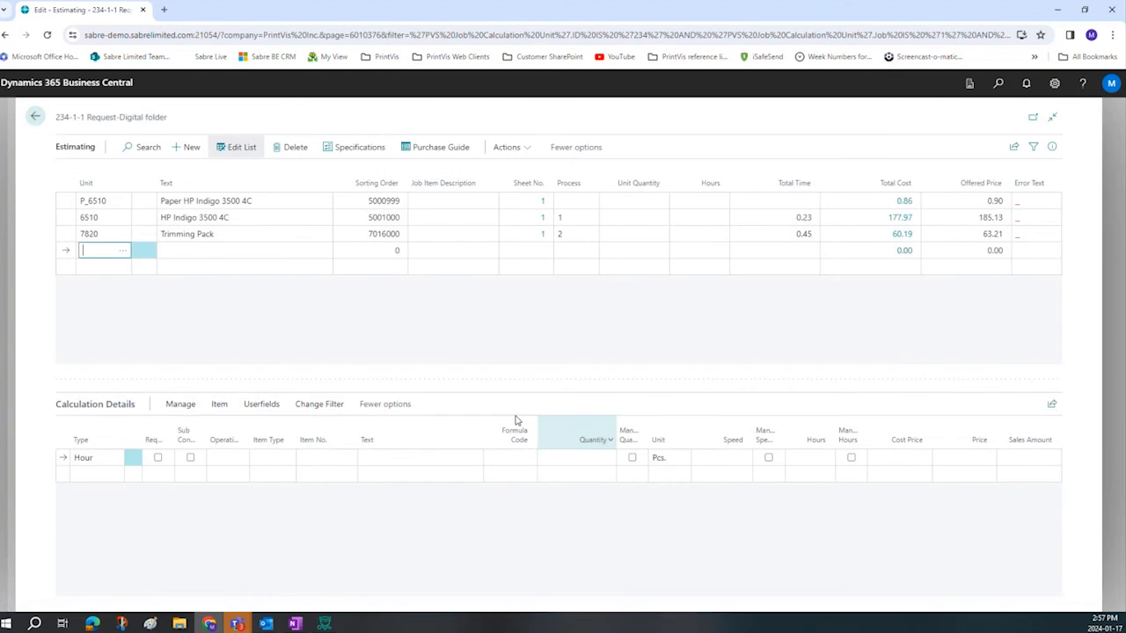
- For another estimate line, mark calculation units 3000 DTP operations and 3400 Soft Proofing together
left_click(122, 253)
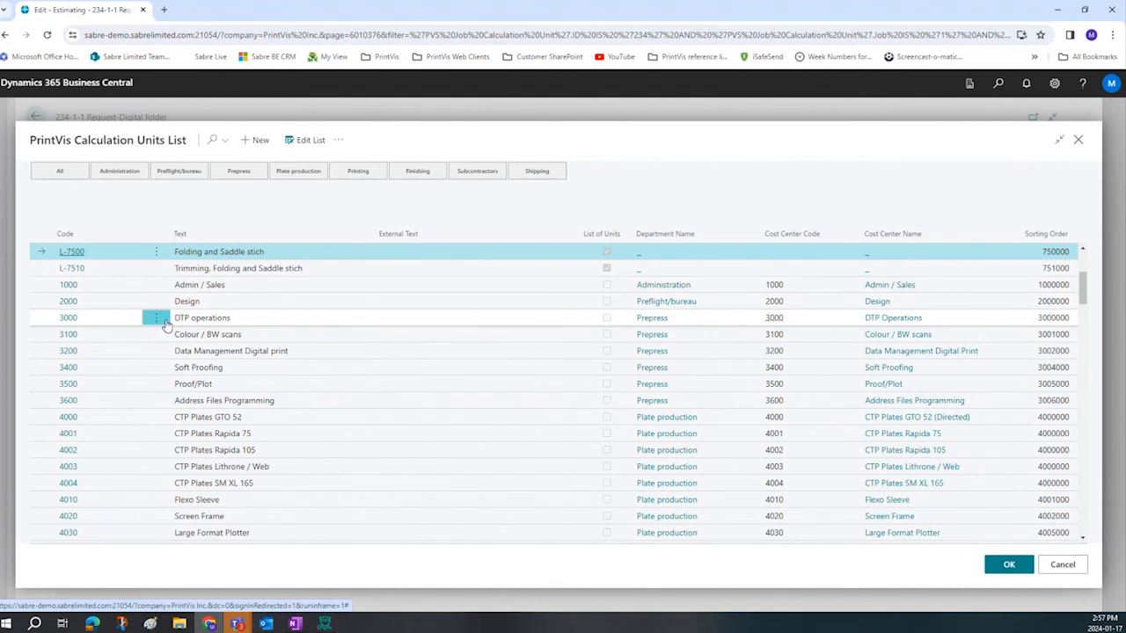
left_click(156, 318)
left_click(114, 427)
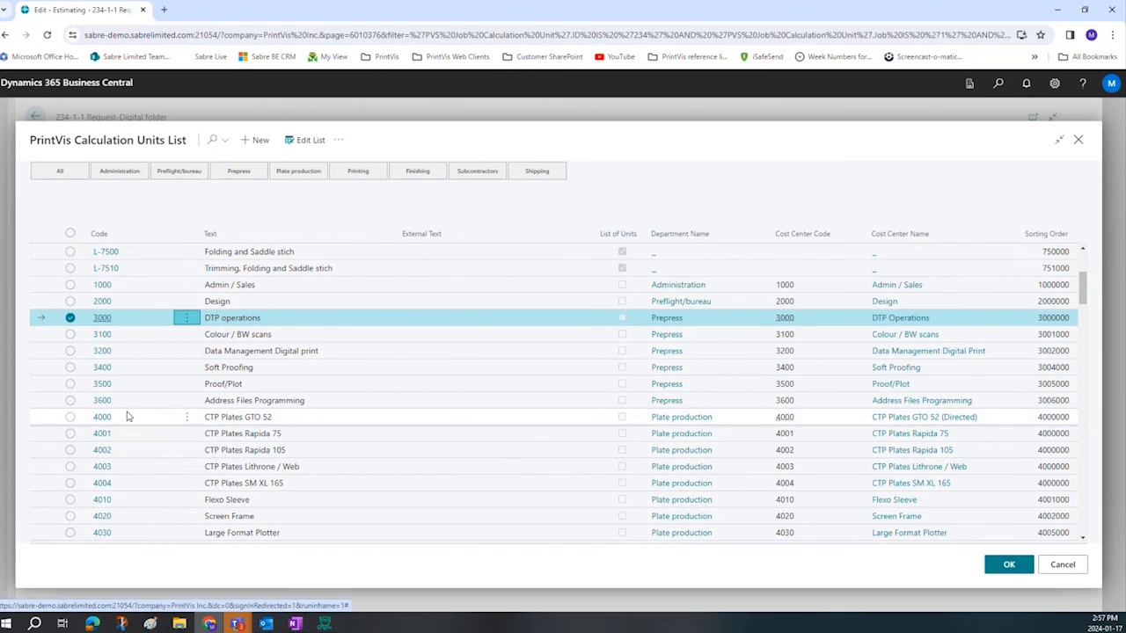
left_click(71, 367)
- Also mark units 7500 Cross Folding and 9000 Shipping, and add all marked units to the estimate
scroll(176, 435, "down", 10)
scroll(180, 433, "down", 15)
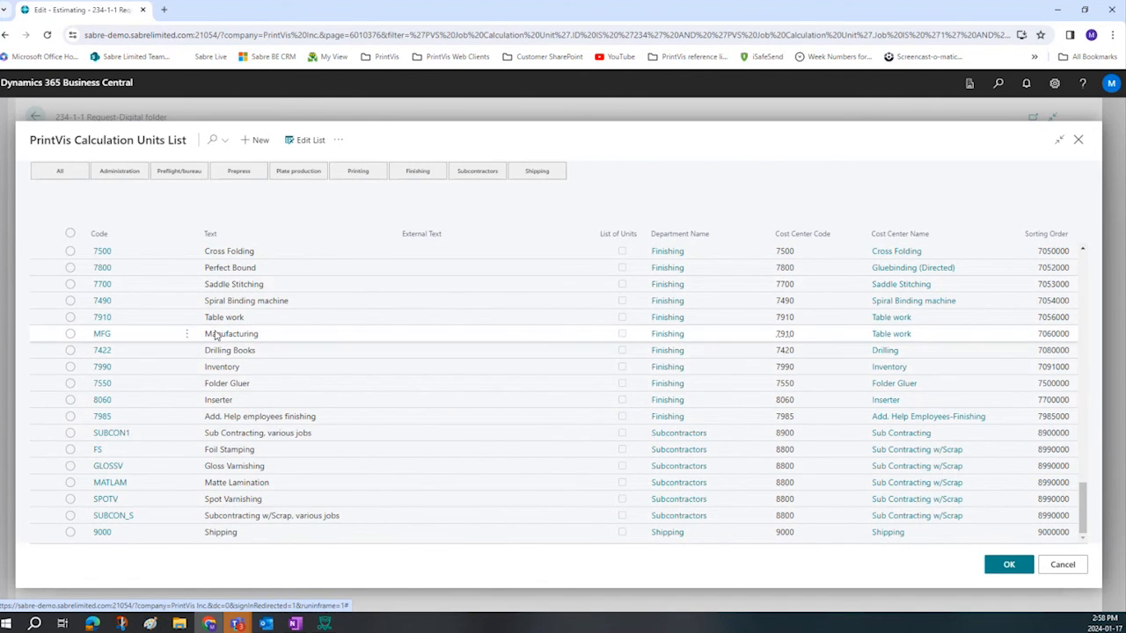
scroll(247, 439, "up", 3)
scroll(246, 428, "up", 1)
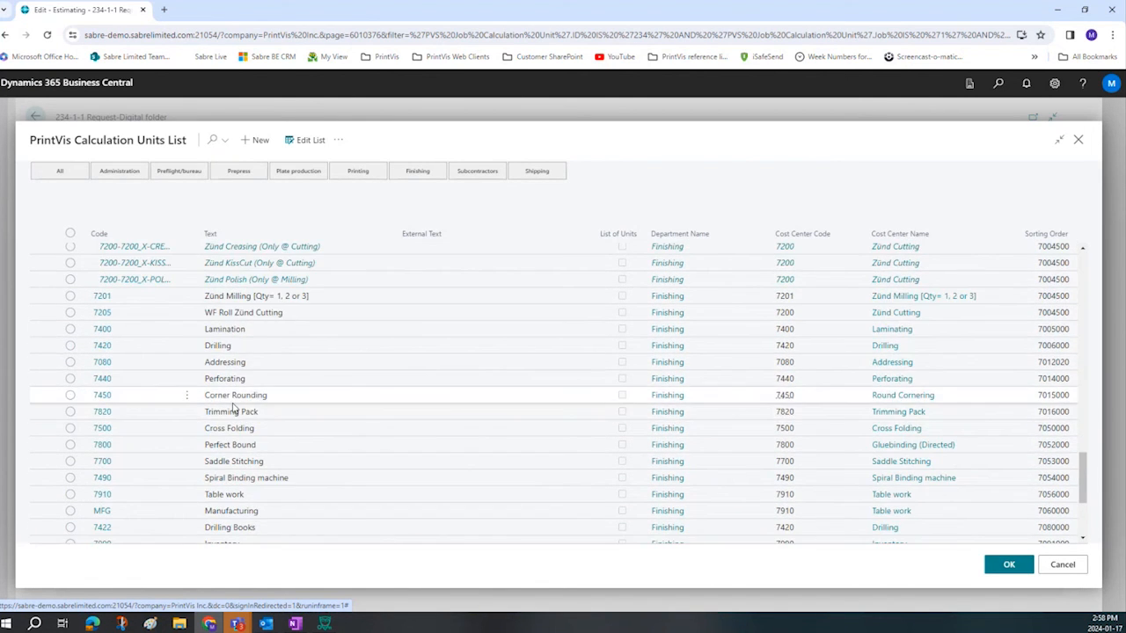
left_click(70, 428)
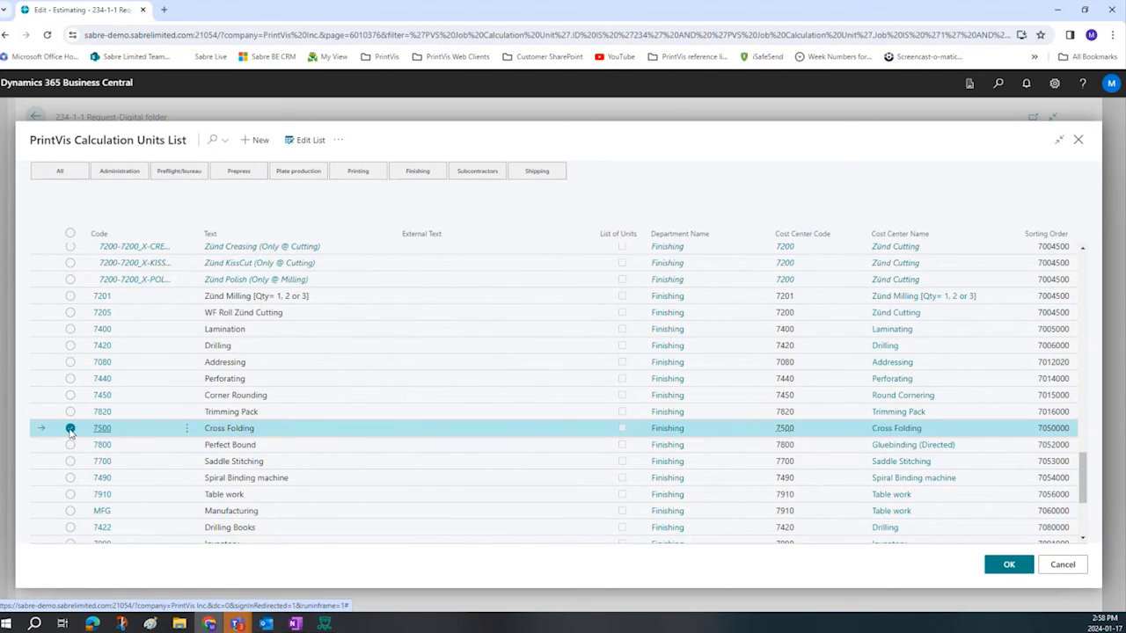
scroll(102, 505, "down", 3)
scroll(103, 508, "down", 1)
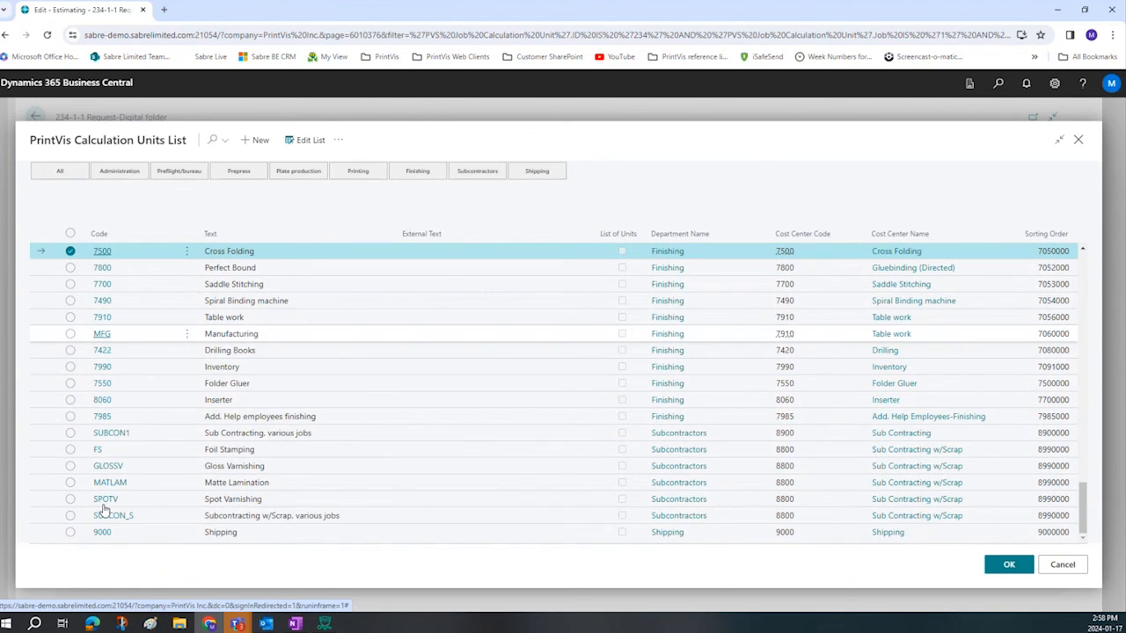
left_click(71, 532)
left_click(987, 565)
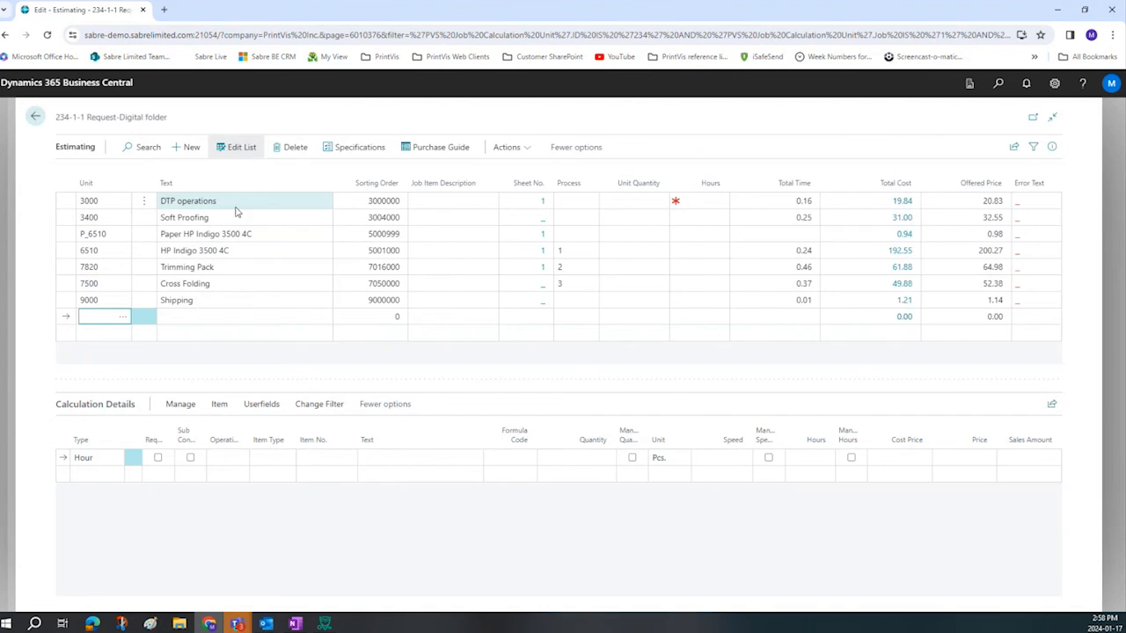
- Leave the estimate, the job card and the case card to return to the home page
left_click(33, 117)
left_click(31, 116)
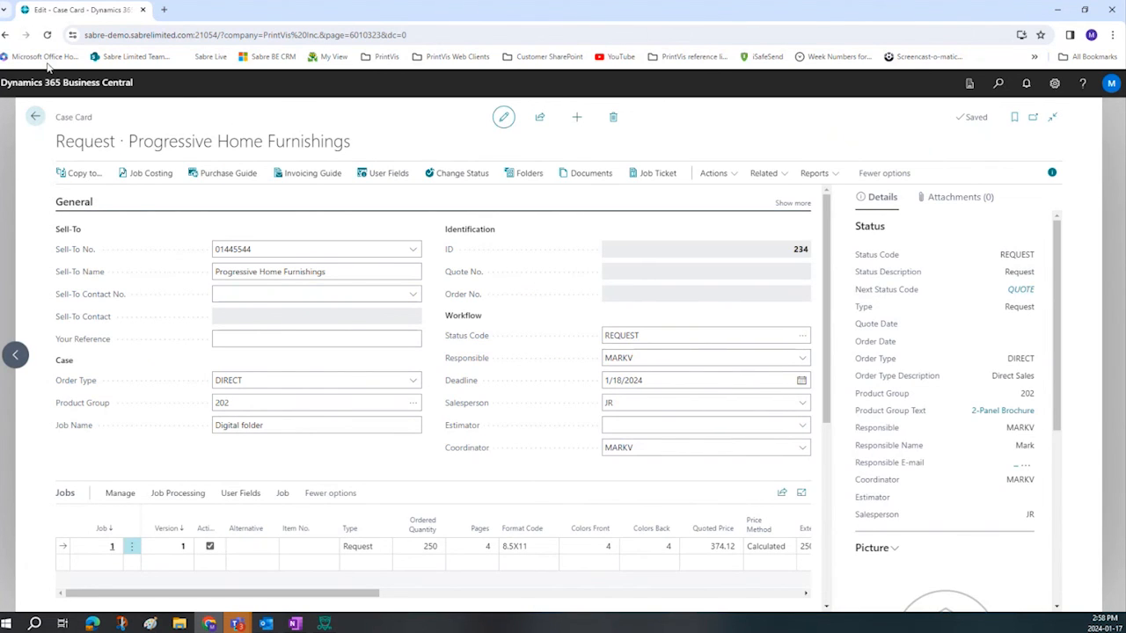
left_click(35, 117)
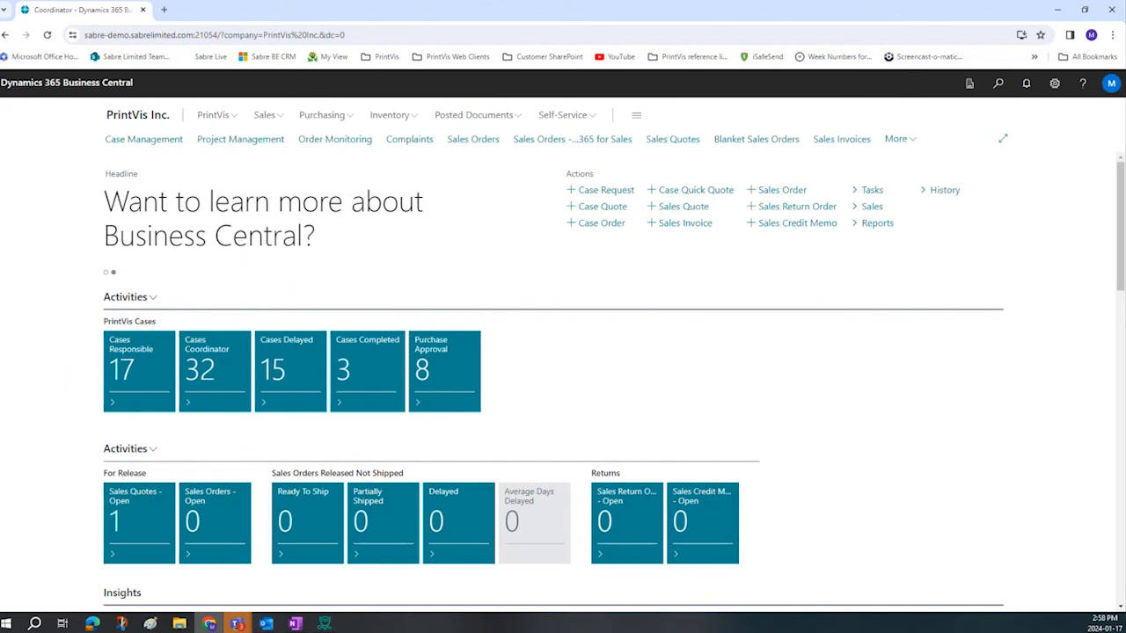